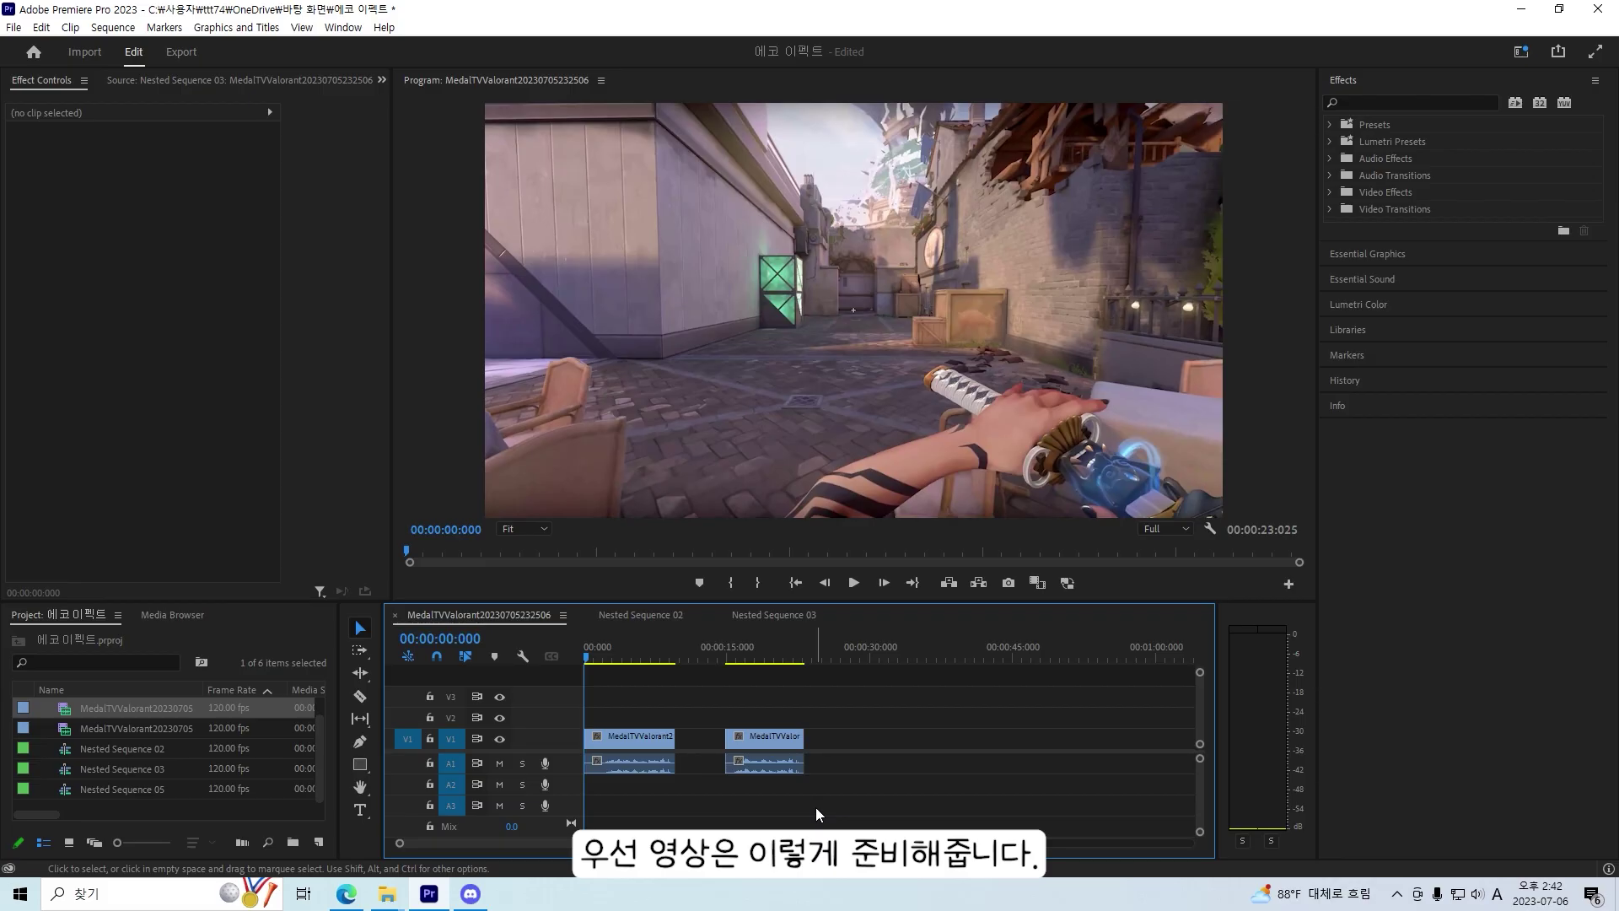
# - Mute audio track A1 and play back the first gameplay clip in the timeline
pyautogui.click(499, 764)
pyautogui.press('space')
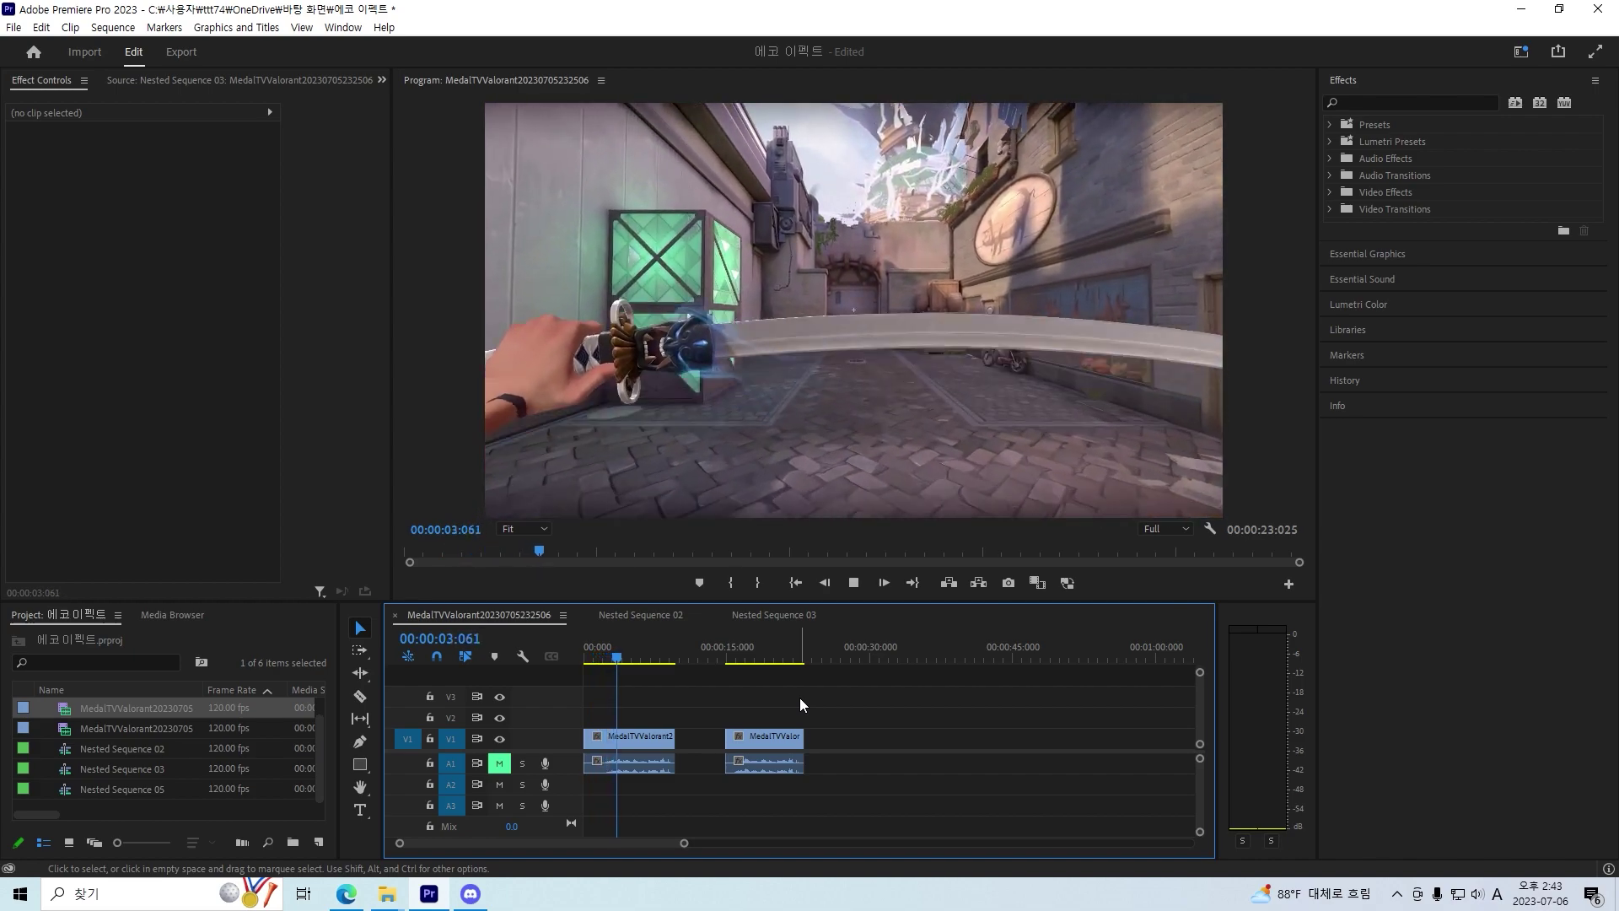
pyautogui.moveTo(633, 658); pyautogui.dragTo(688, 658)
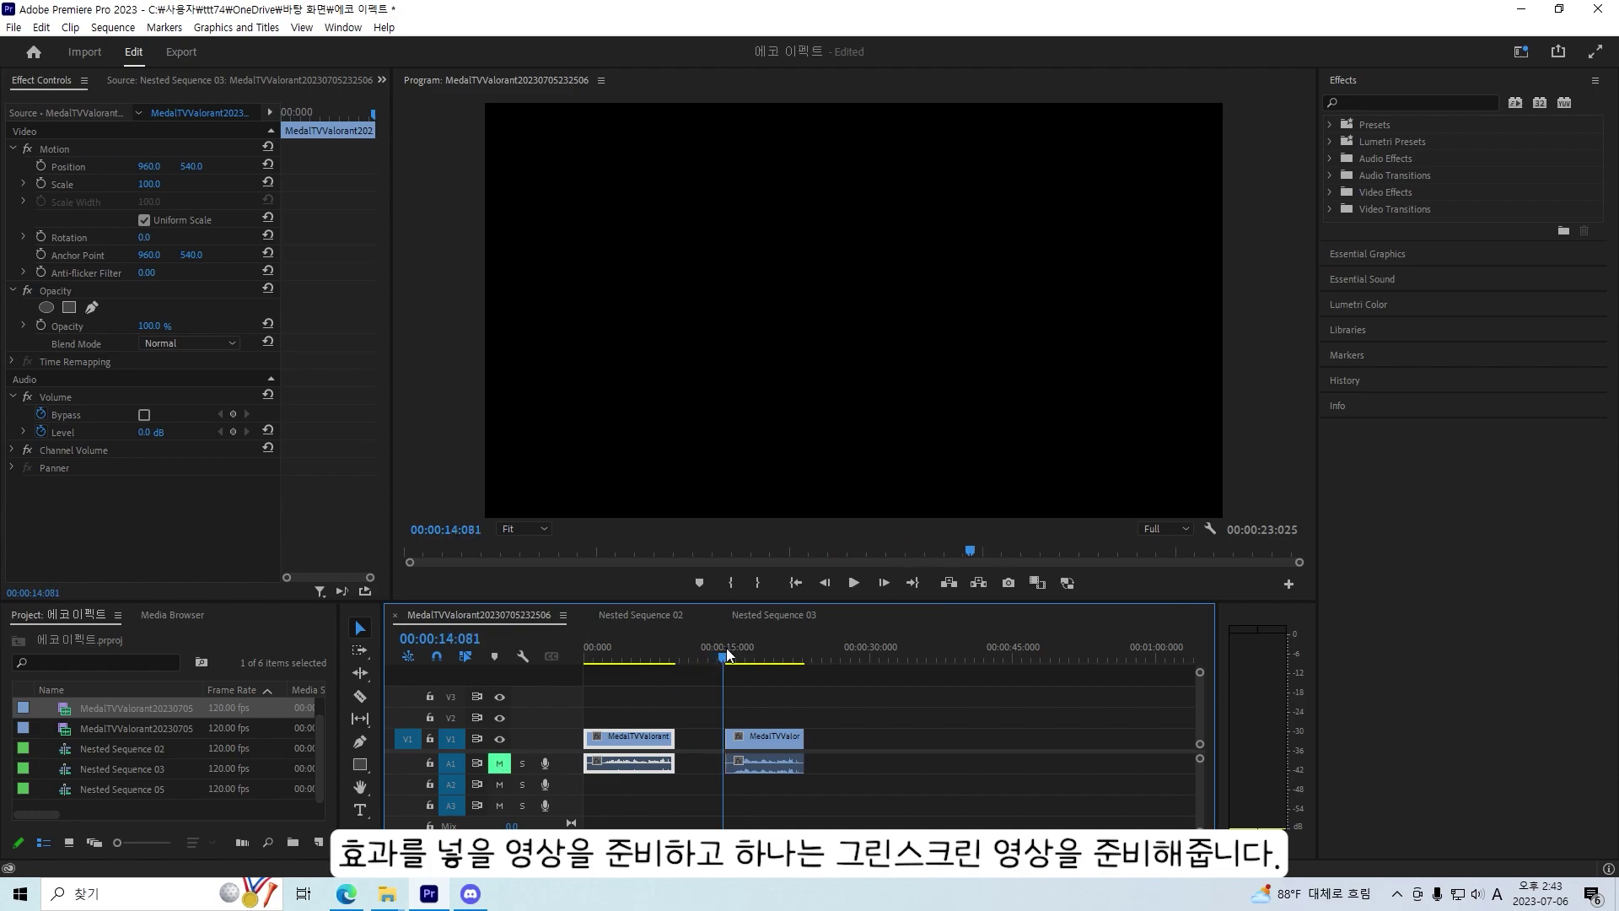
# - Play back the green-screen clip and return the playhead to the frame where both hands hold the sword
pyautogui.click(727, 655)
pyautogui.press('space')
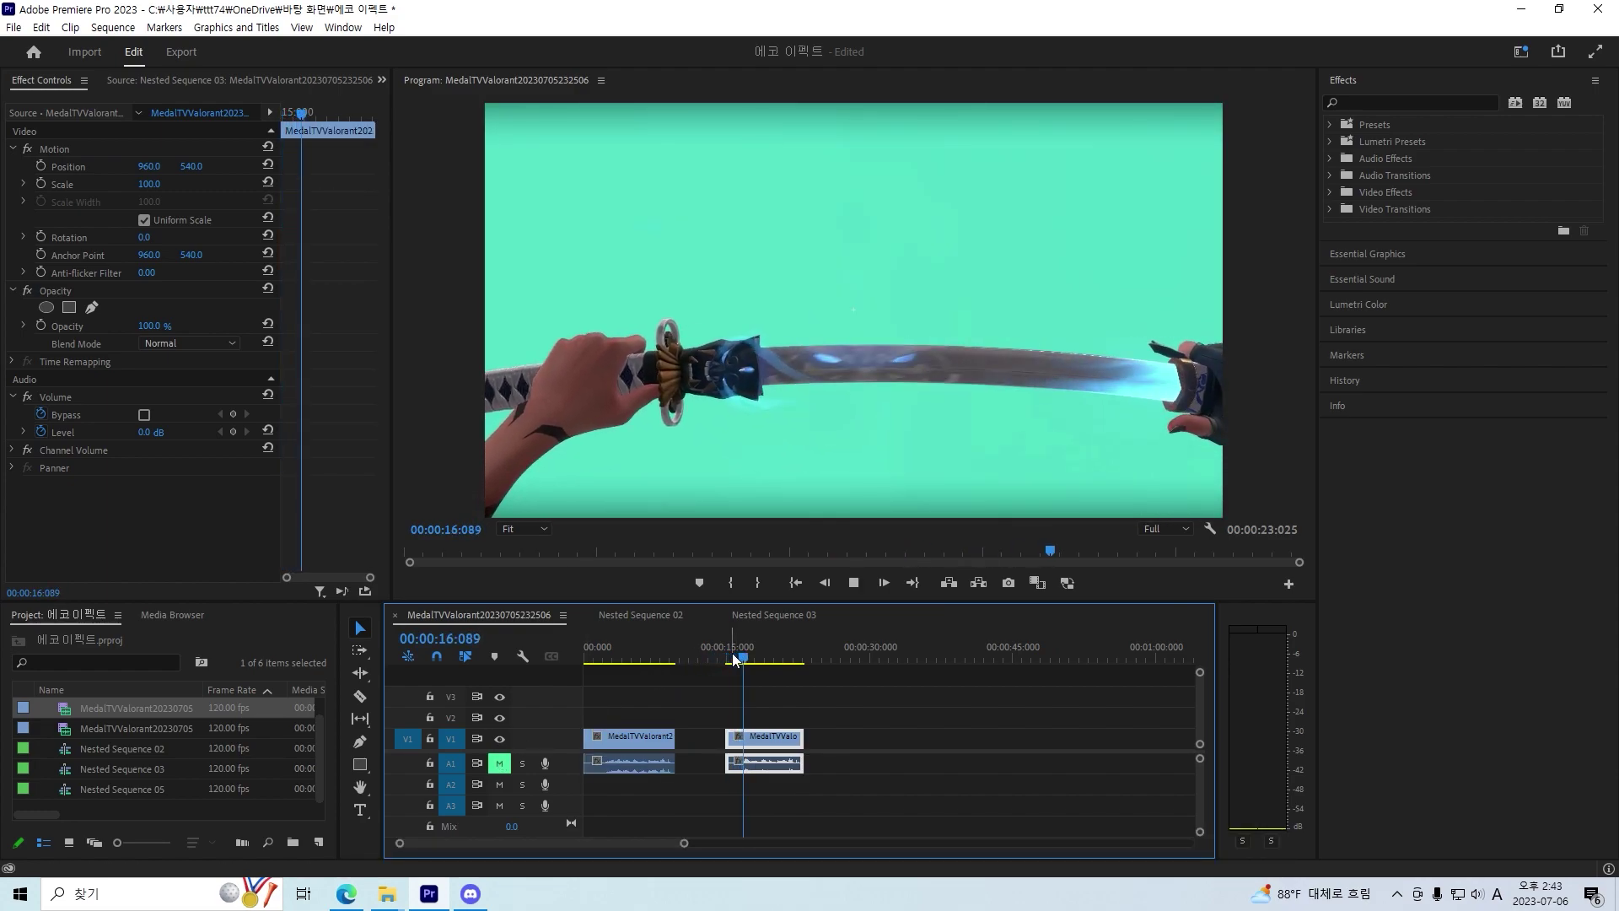
pyautogui.press('space')
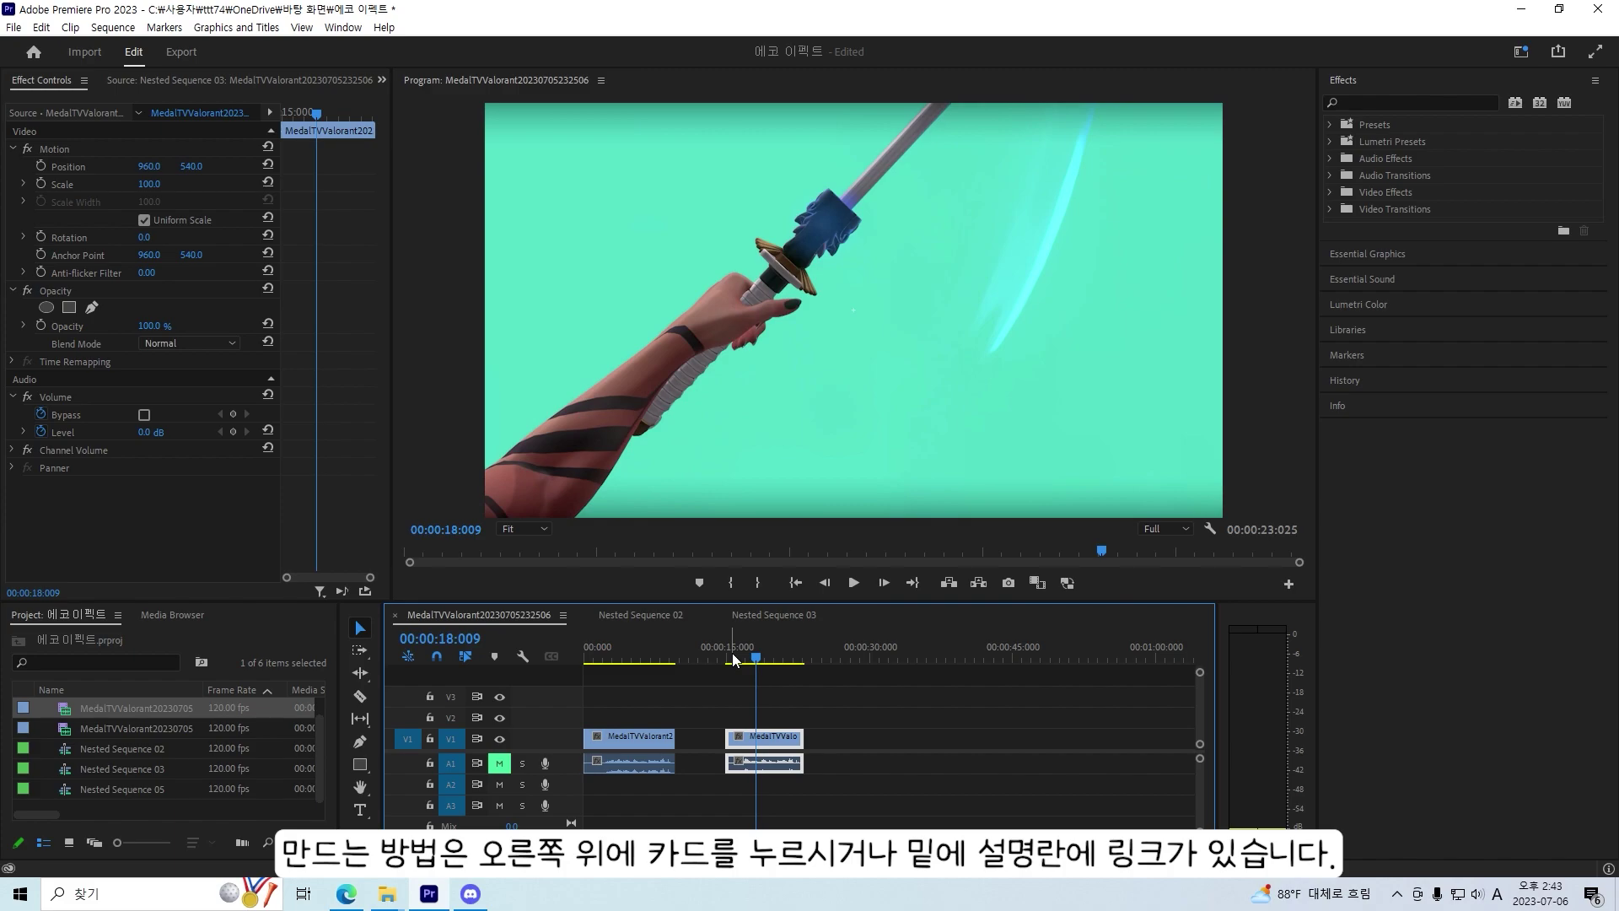
pyautogui.moveTo(734, 660)
pyautogui.mouseDown()
pyautogui.moveTo(792, 661)
pyautogui.moveTo(636, 660)
pyautogui.moveTo(738, 661)
pyautogui.mouseUp()
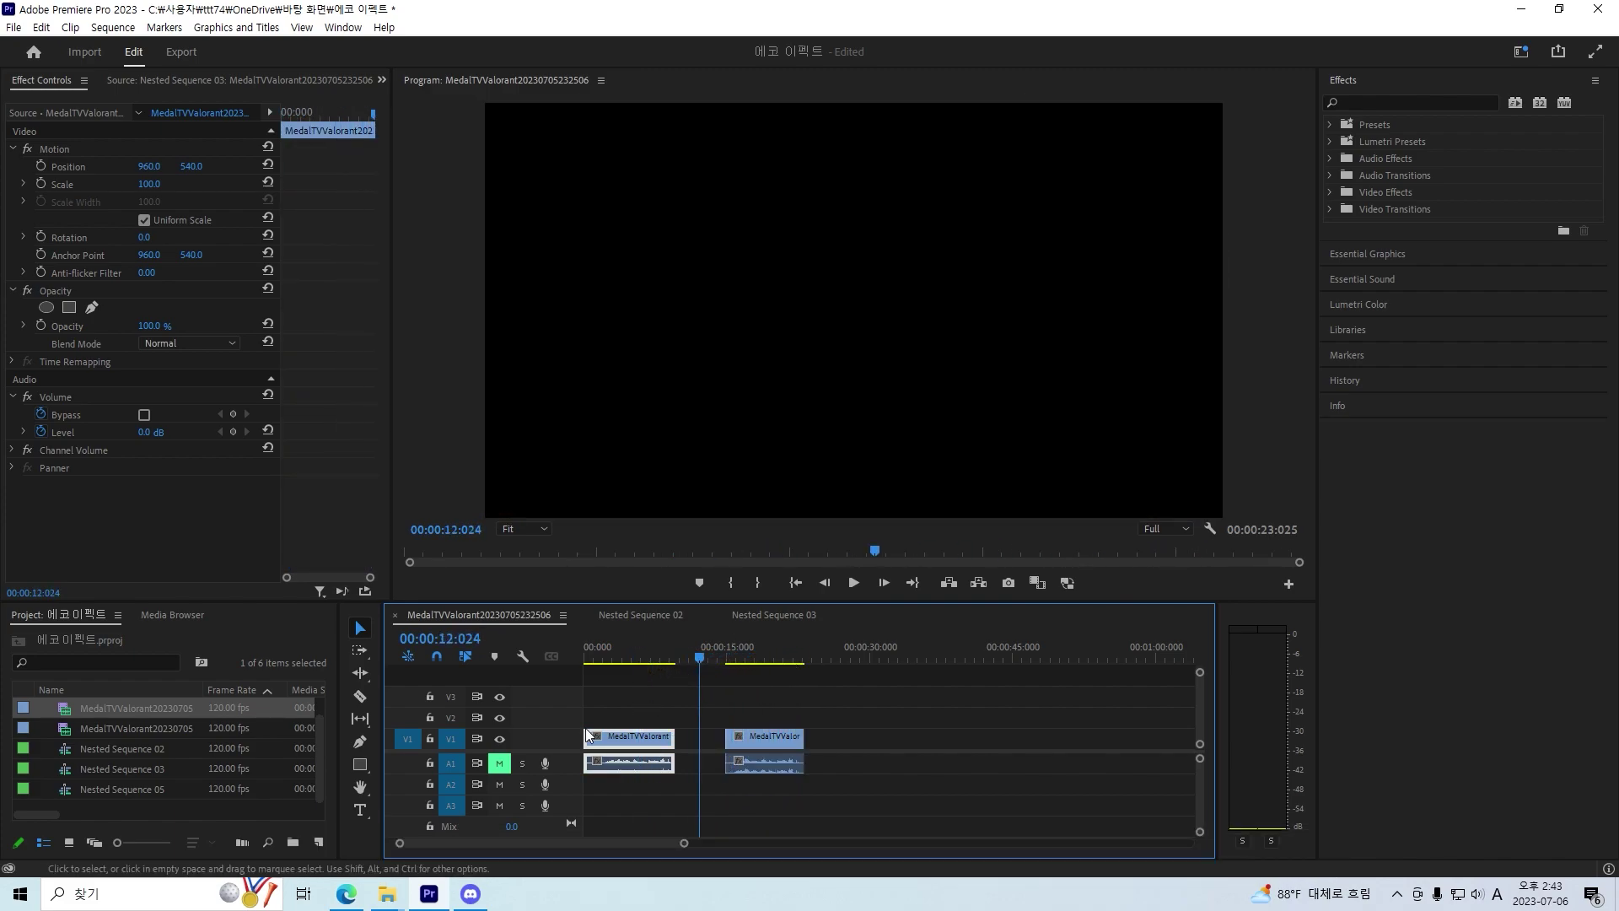
pyautogui.click(500, 763)
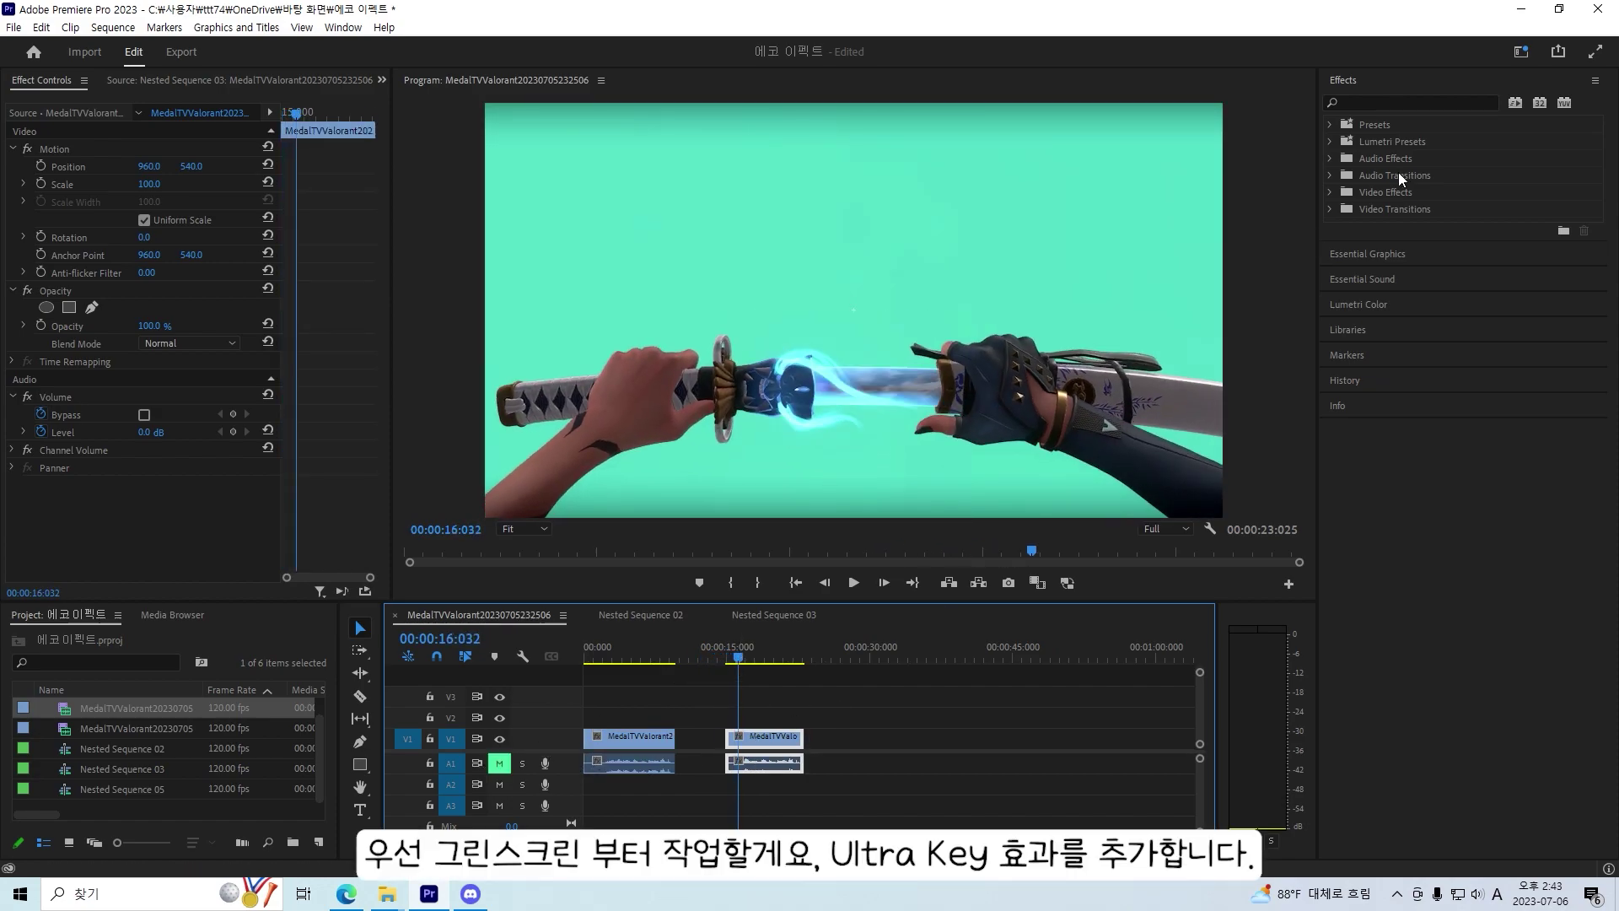
# - Apply the Ultra Key effect to the green-screen clip and sample its green background as the key color
pyautogui.click(1388, 102)
pyautogui.write('ultra')
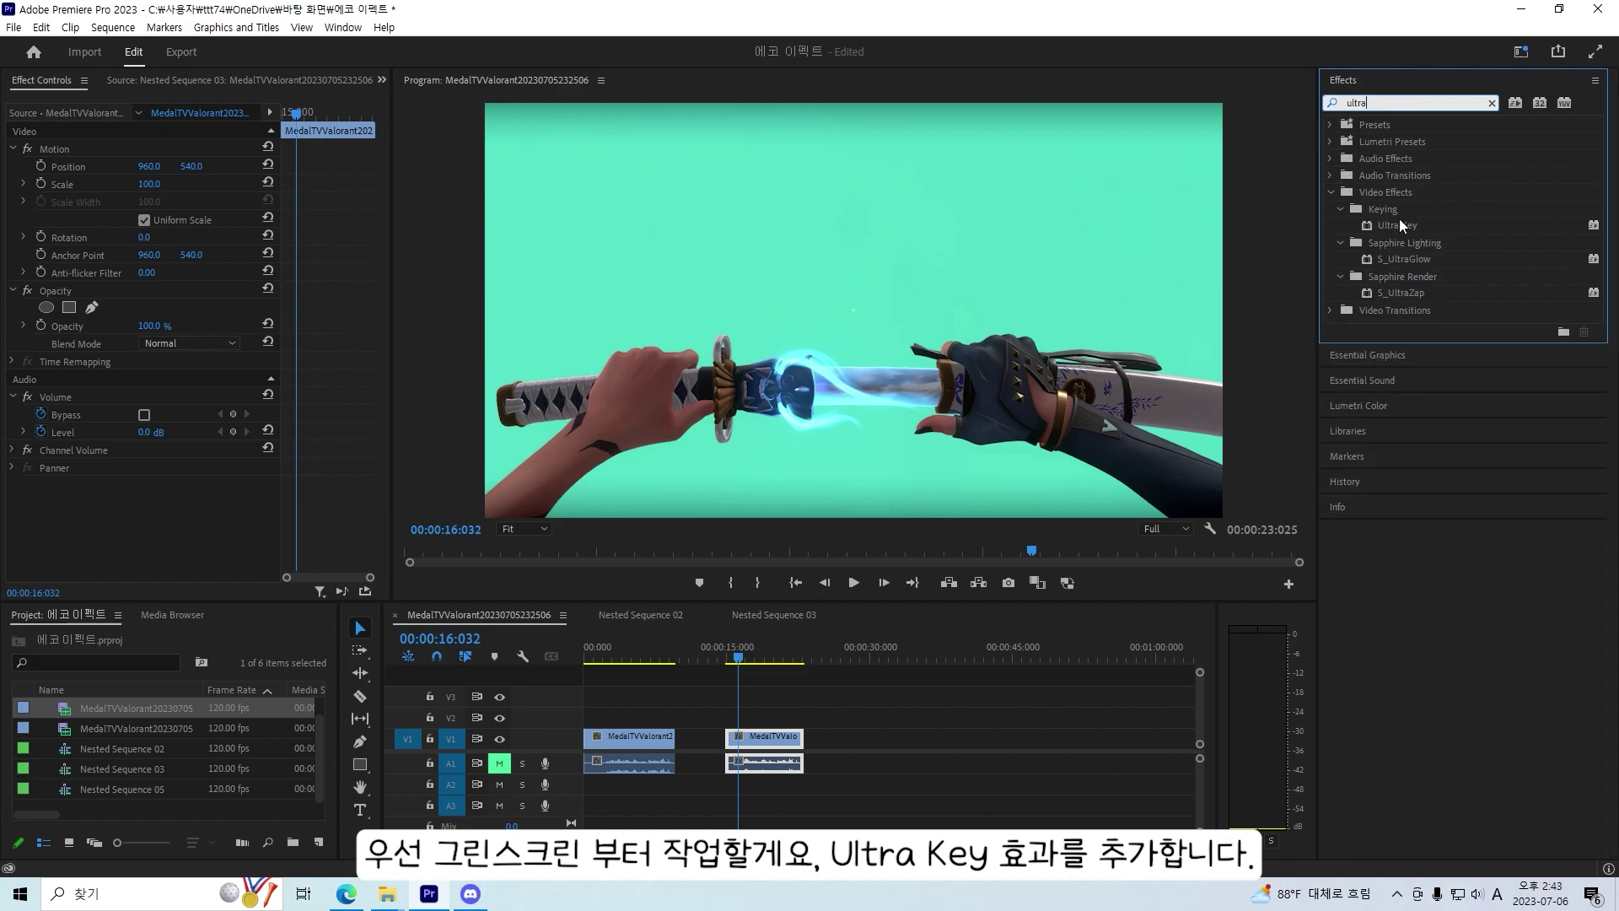
pyautogui.click(1400, 224)
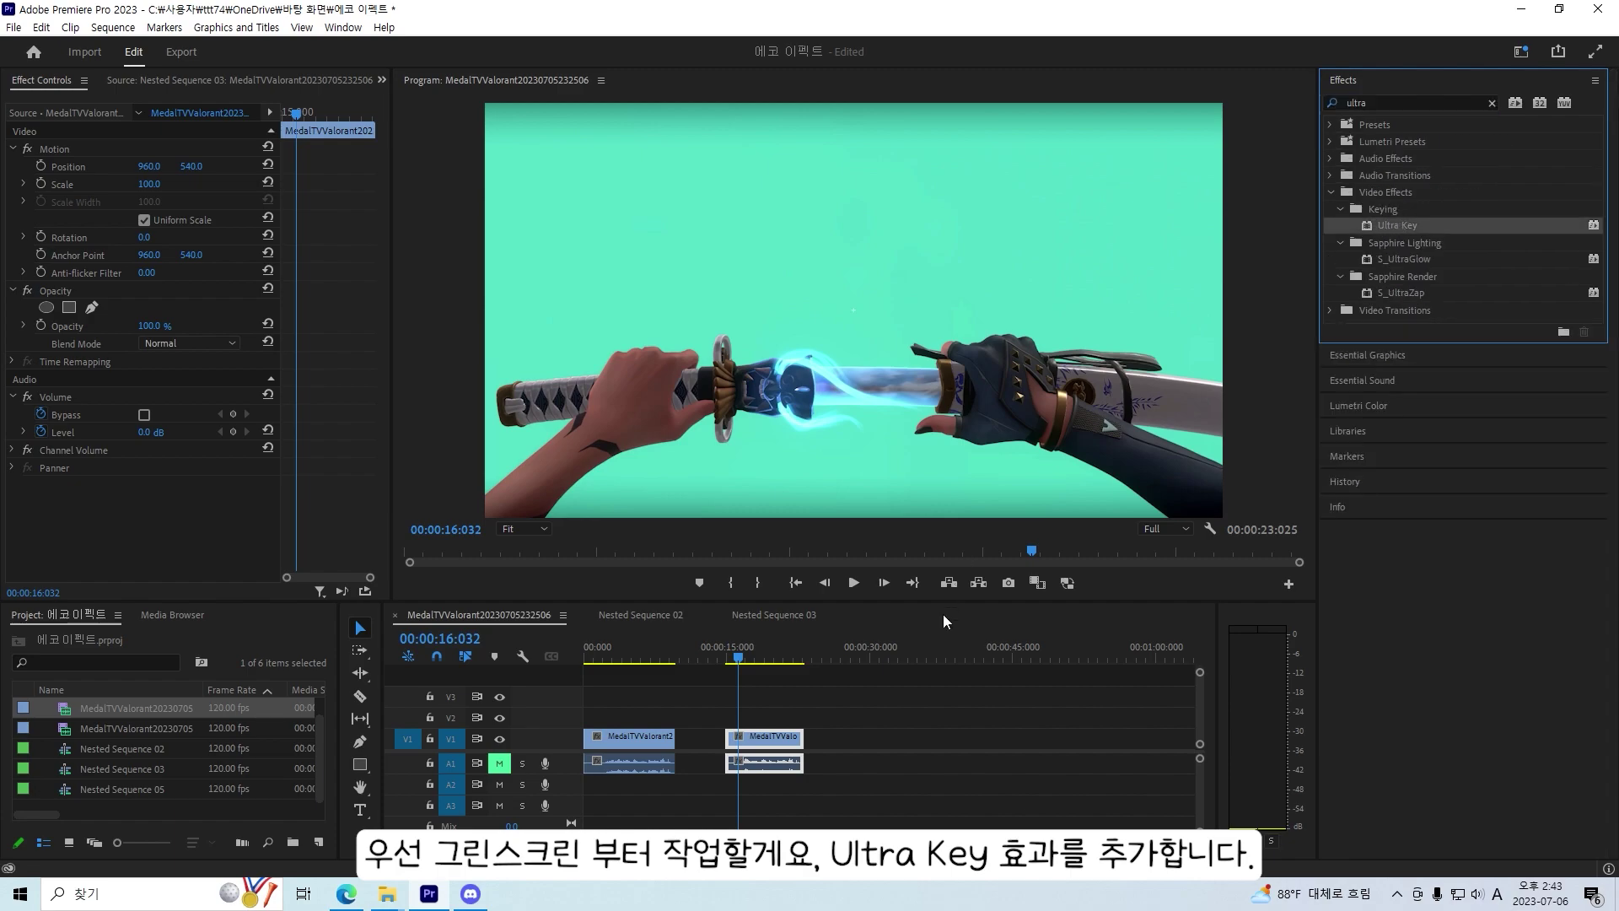
pyautogui.moveTo(786, 736); pyautogui.dragTo(784, 736)
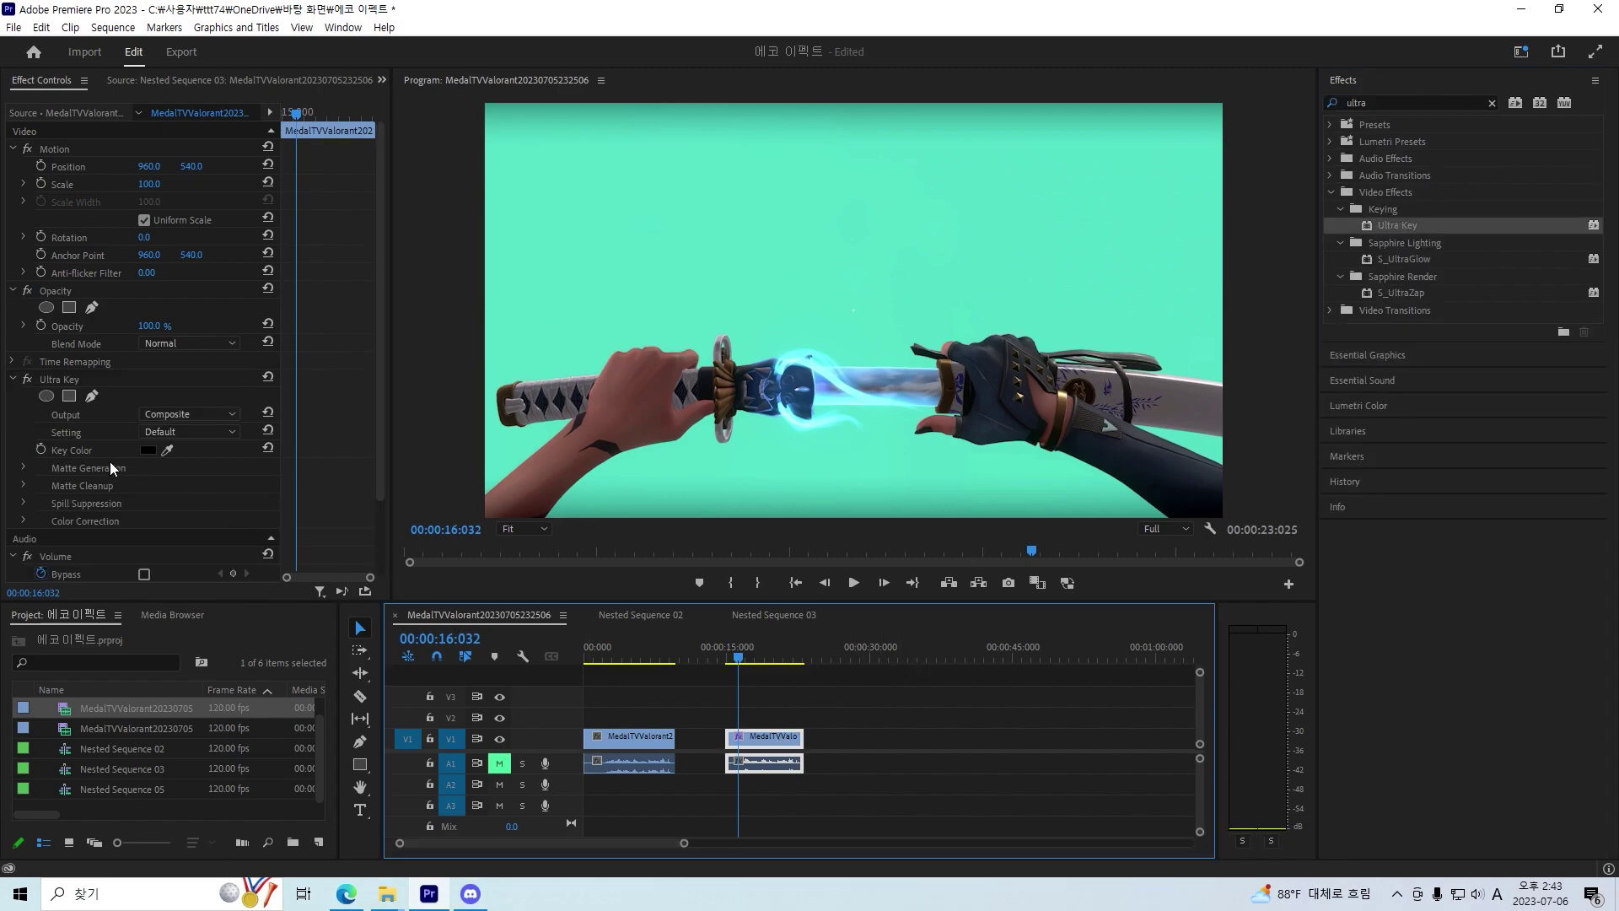
pyautogui.click(168, 450)
pyautogui.click(742, 244)
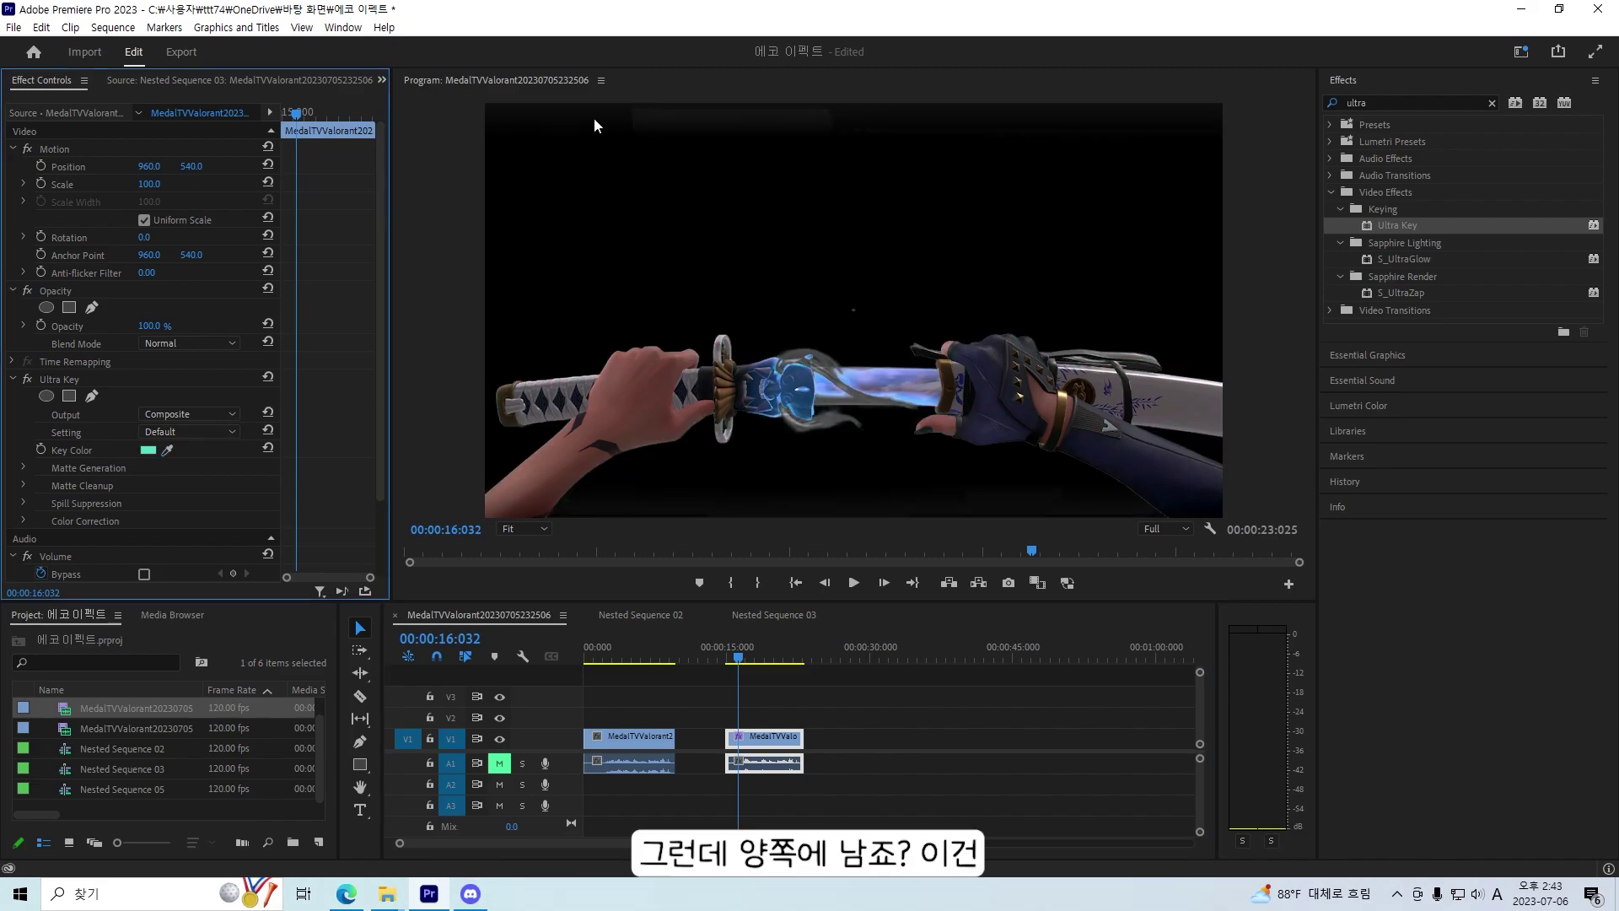
# - Set the Ultra Key's Matte Generation Pedestal to 100 and scrub through the clip to check the key
pyautogui.click(25, 468)
pyautogui.scroll(-1, 127, 498)
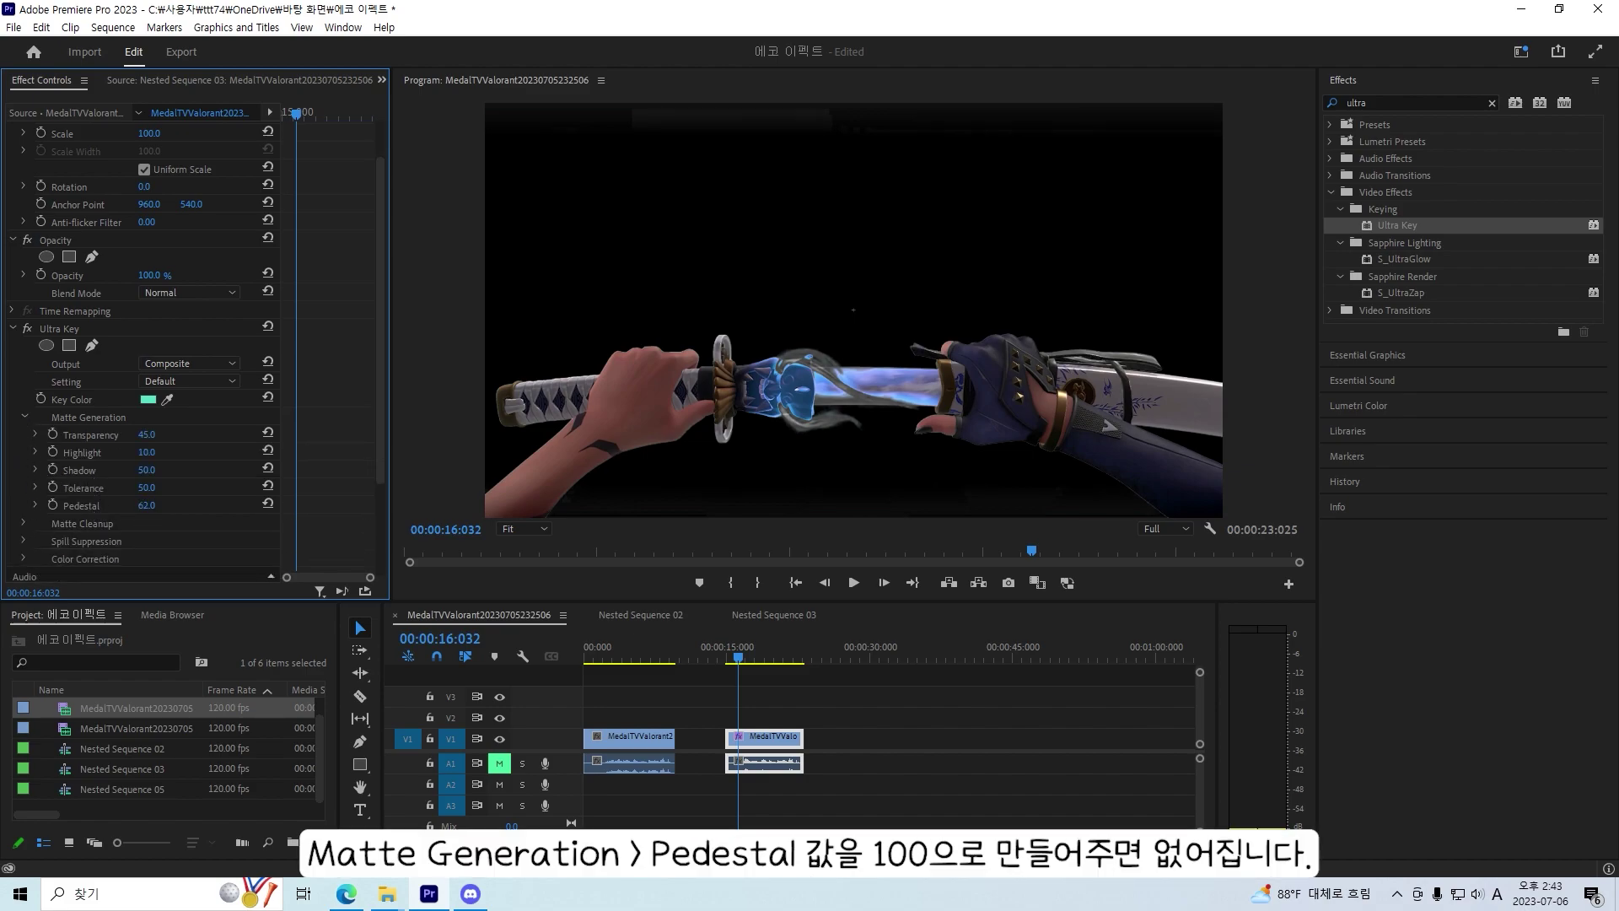
pyautogui.moveTo(147, 505); pyautogui.dragTo(249, 507)
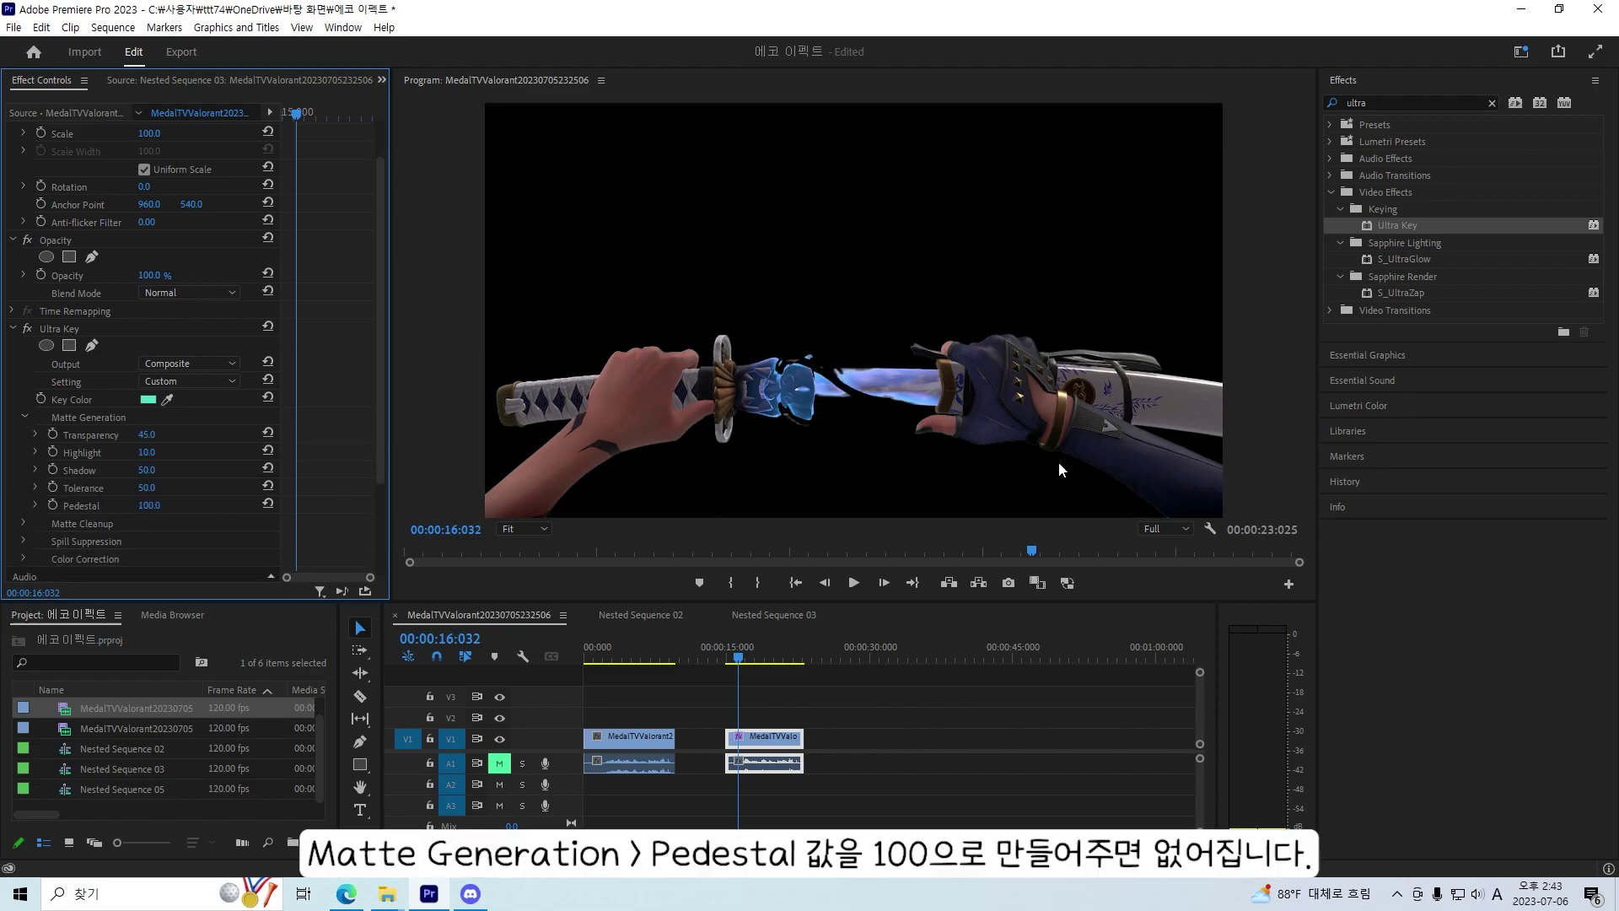
pyautogui.moveTo(742, 657); pyautogui.dragTo(745, 662)
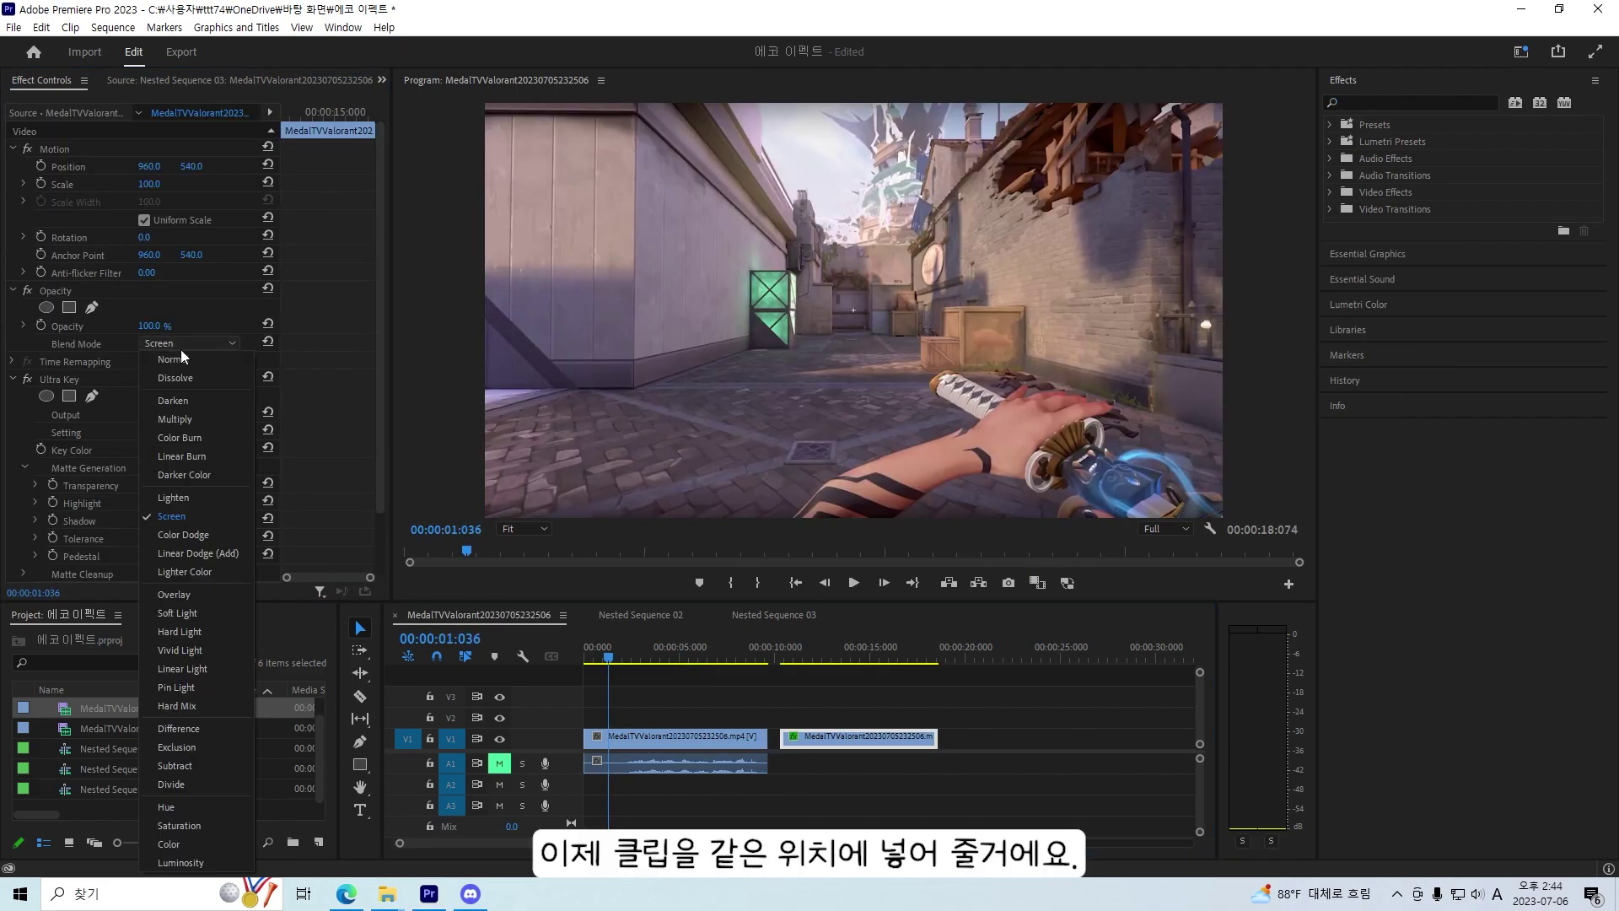
# - Delete the keyed clip's audio and mark the frame where the sword draw begins, at 00:00:11:036
pyautogui.click(184, 356)
pyautogui.click(792, 648)
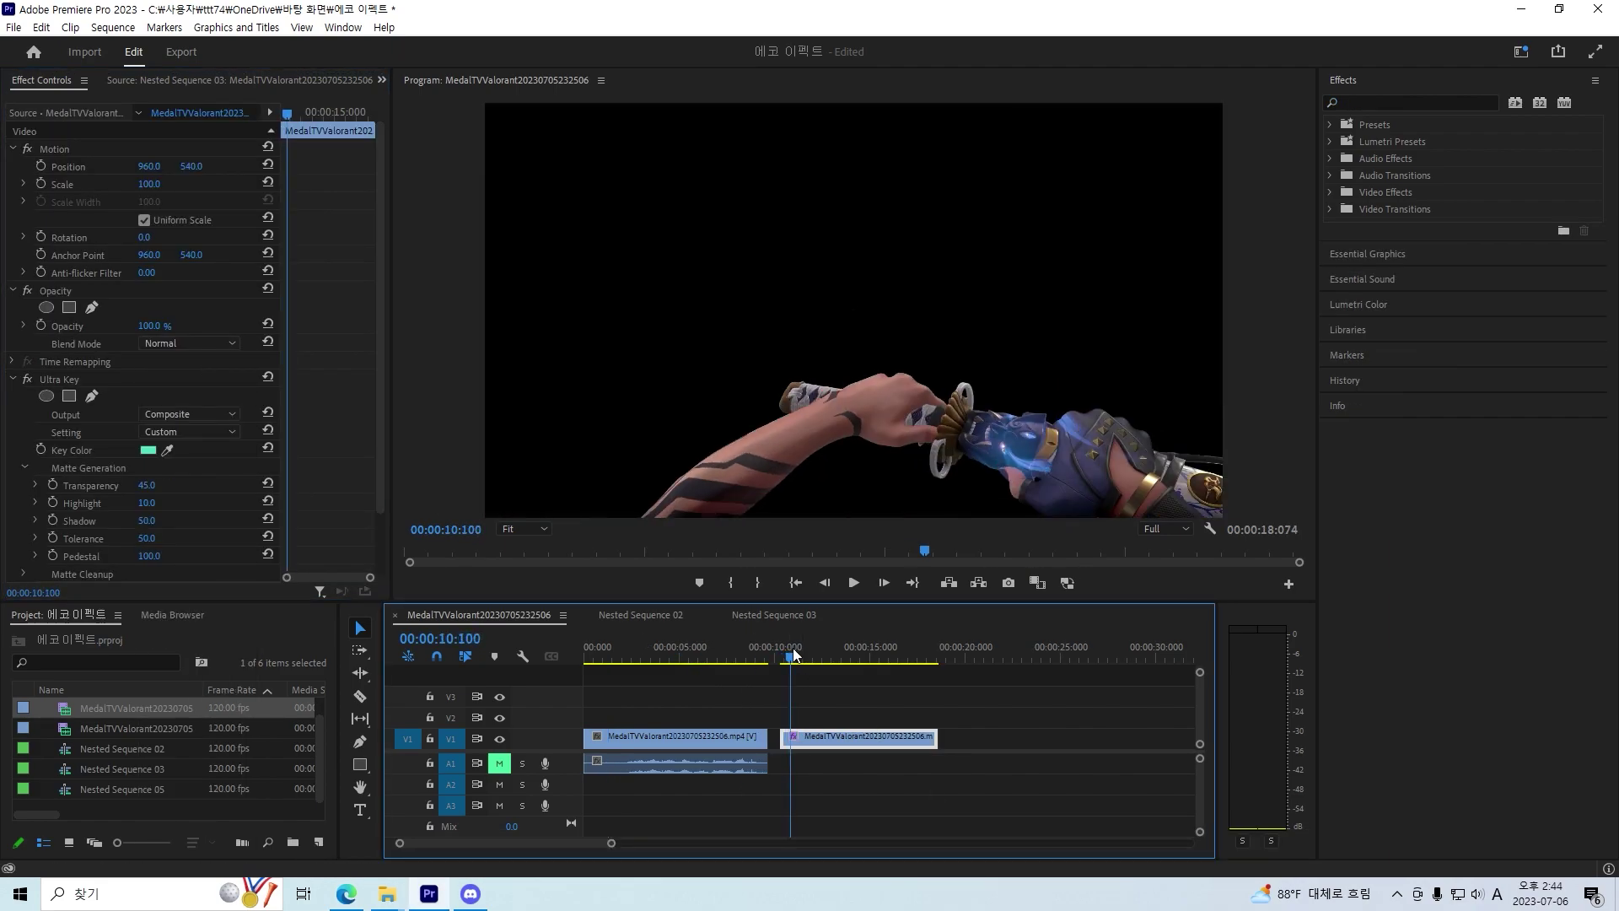
pyautogui.press('space')
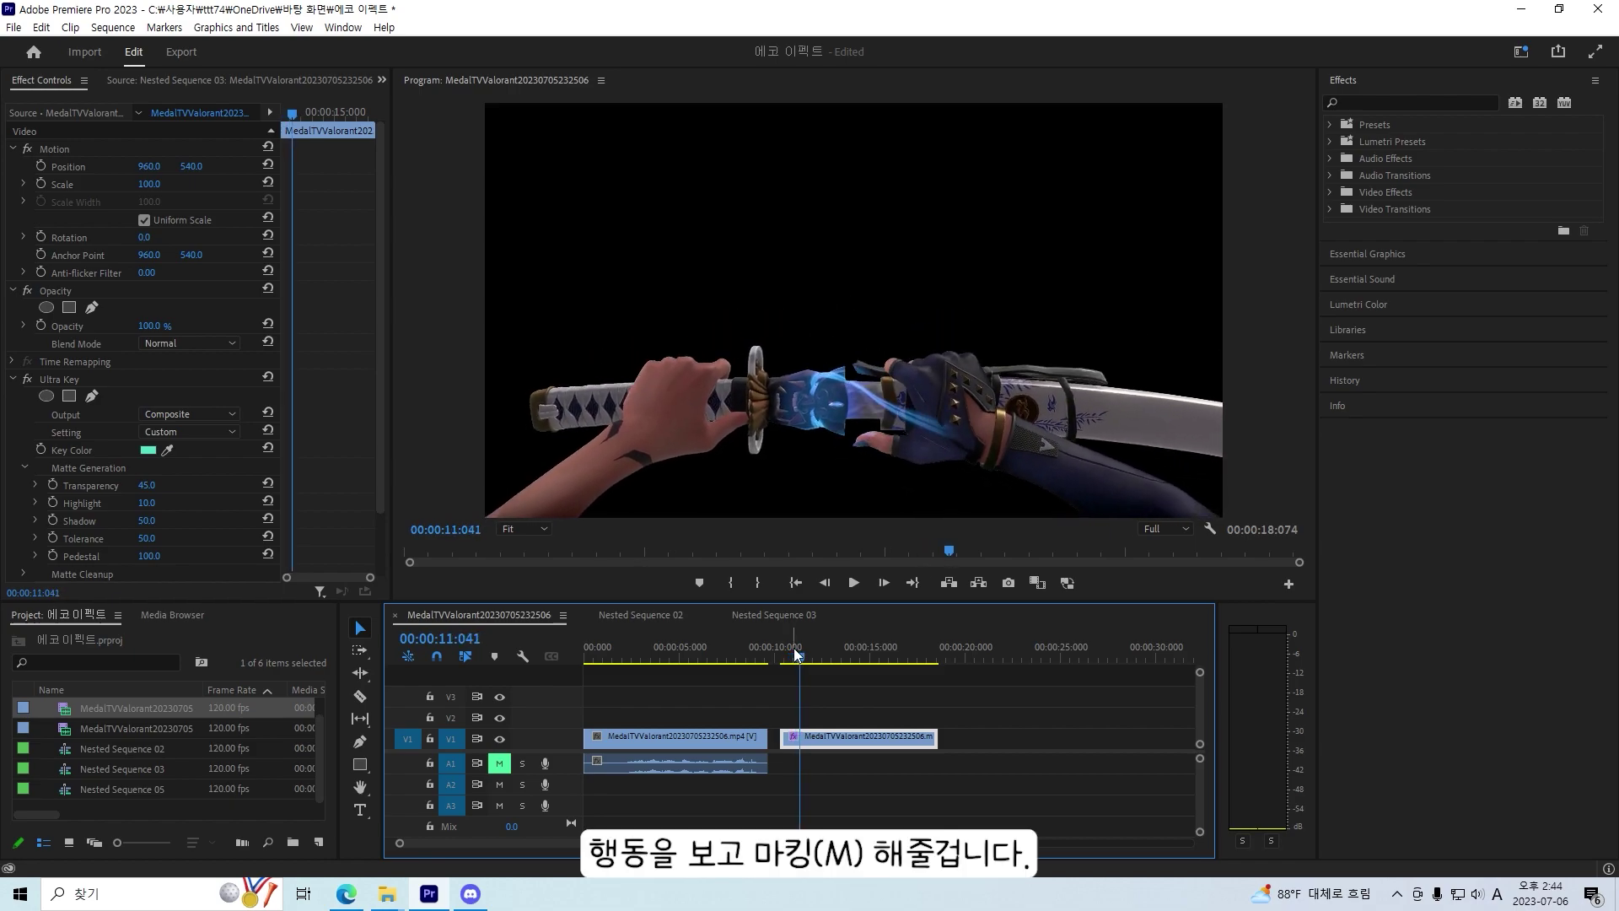
pyautogui.press('Left')
pyautogui.press('Left')
pyautogui.press('Left')
pyautogui.press('Right')
pyautogui.press('Right')
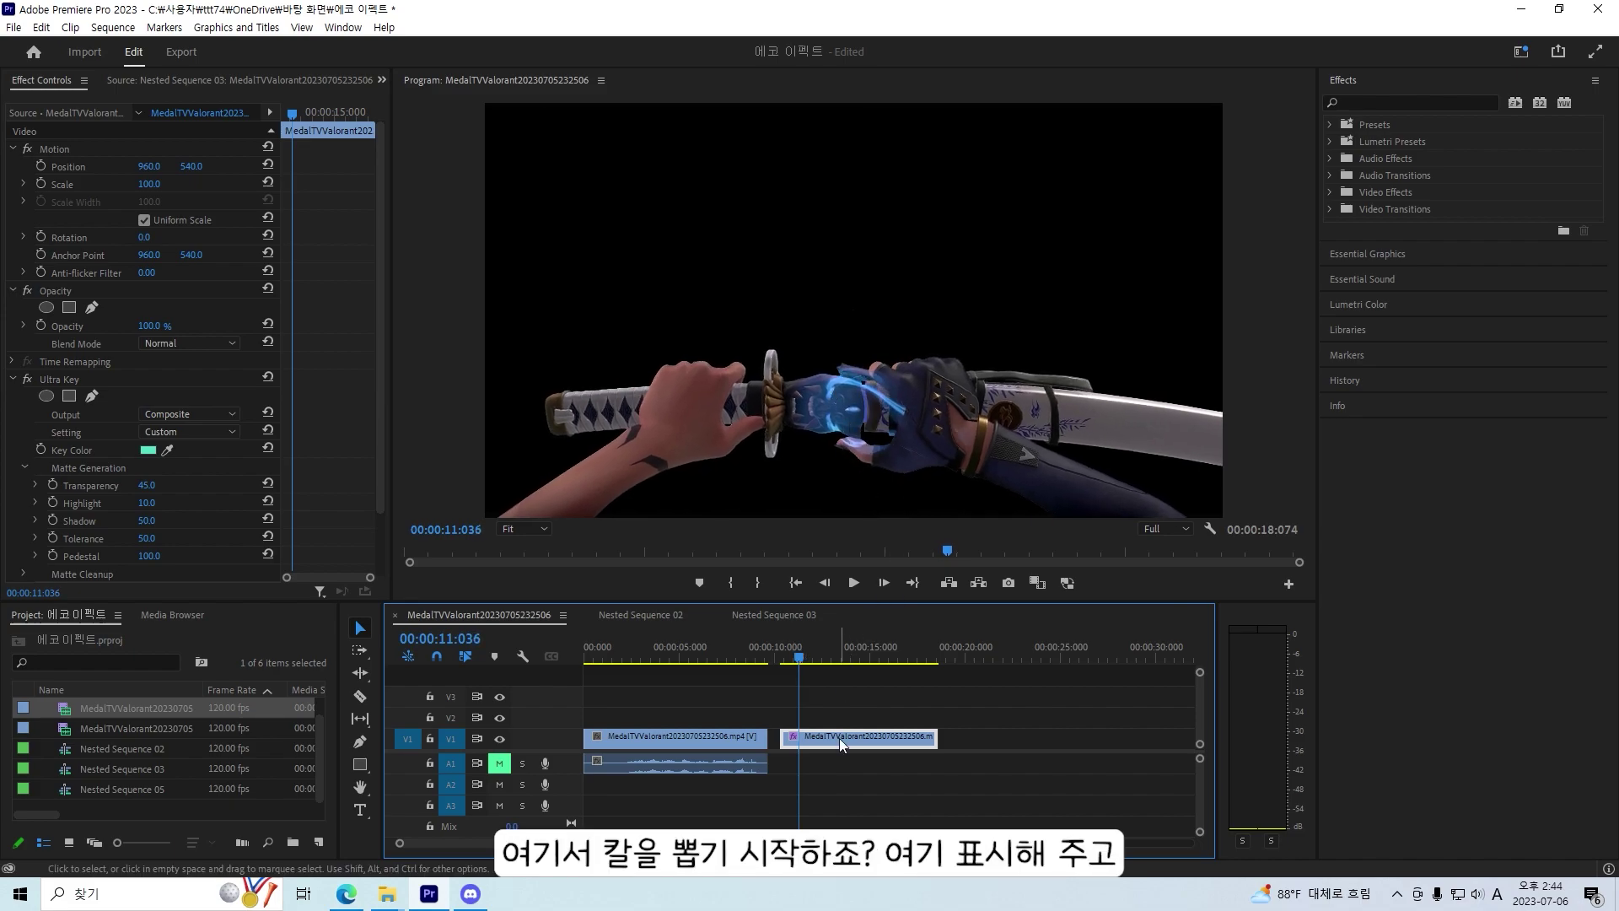
# - Mark the matching sword-draw frame in the gameplay clip on V1, at 00:00:02:041
pyautogui.moveTo(797, 682); pyautogui.dragTo(629, 670)
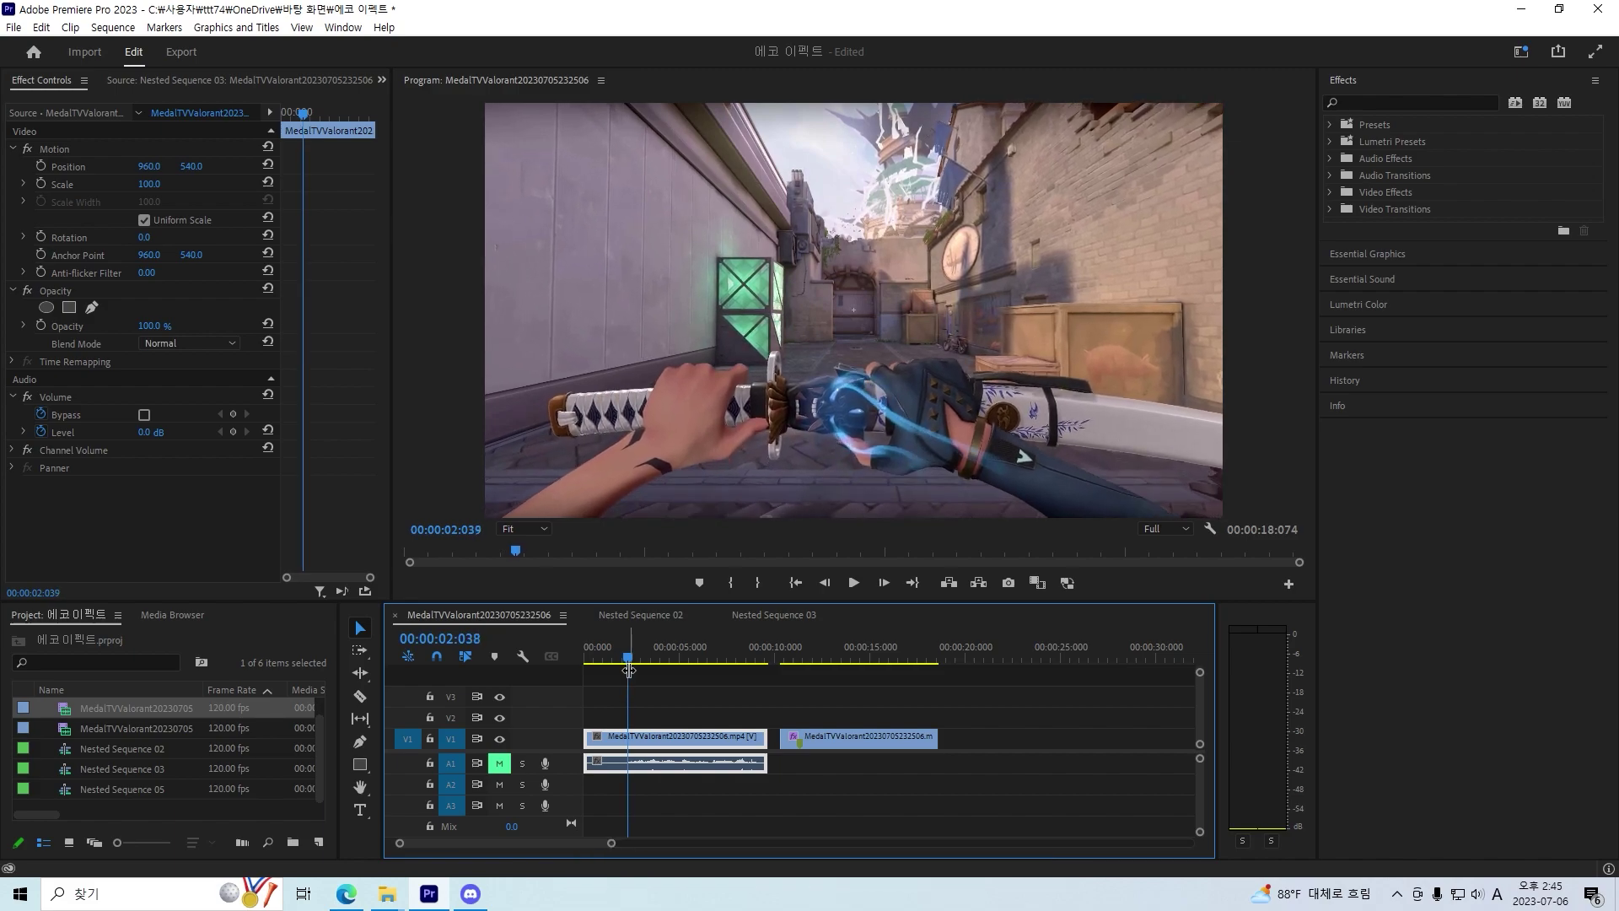
pyautogui.press('Right')
pyautogui.press('Right')
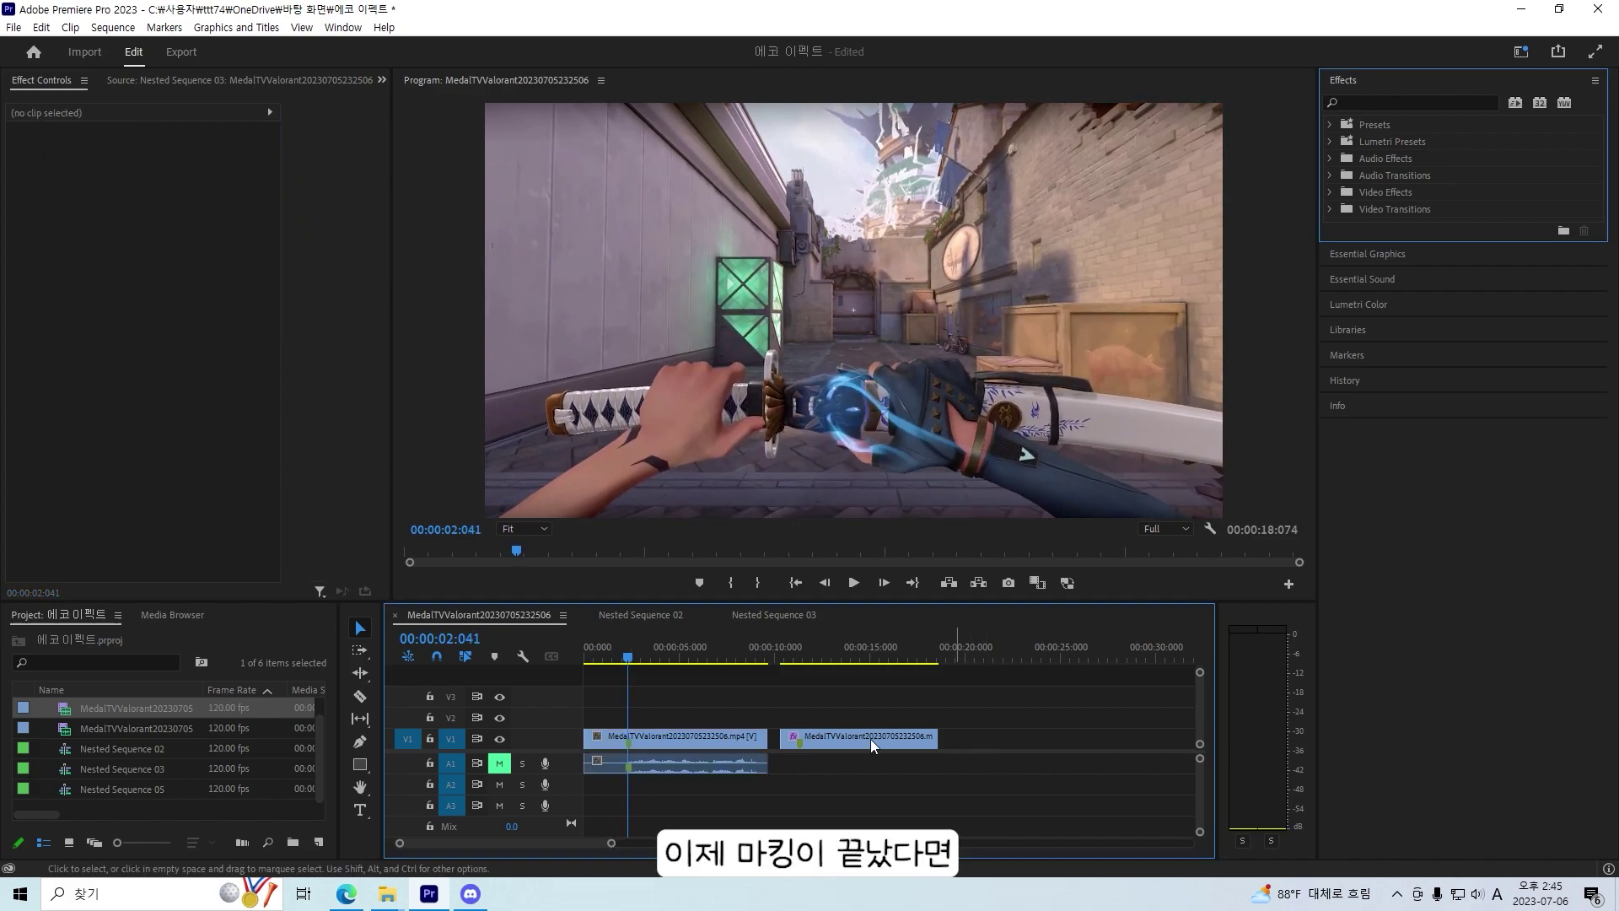
# - Move the keyed clip onto V2 above the gameplay clip with their markers aligned, and duplicate it onto V3
pyautogui.moveTo(843, 739); pyautogui.dragTo(675, 721)
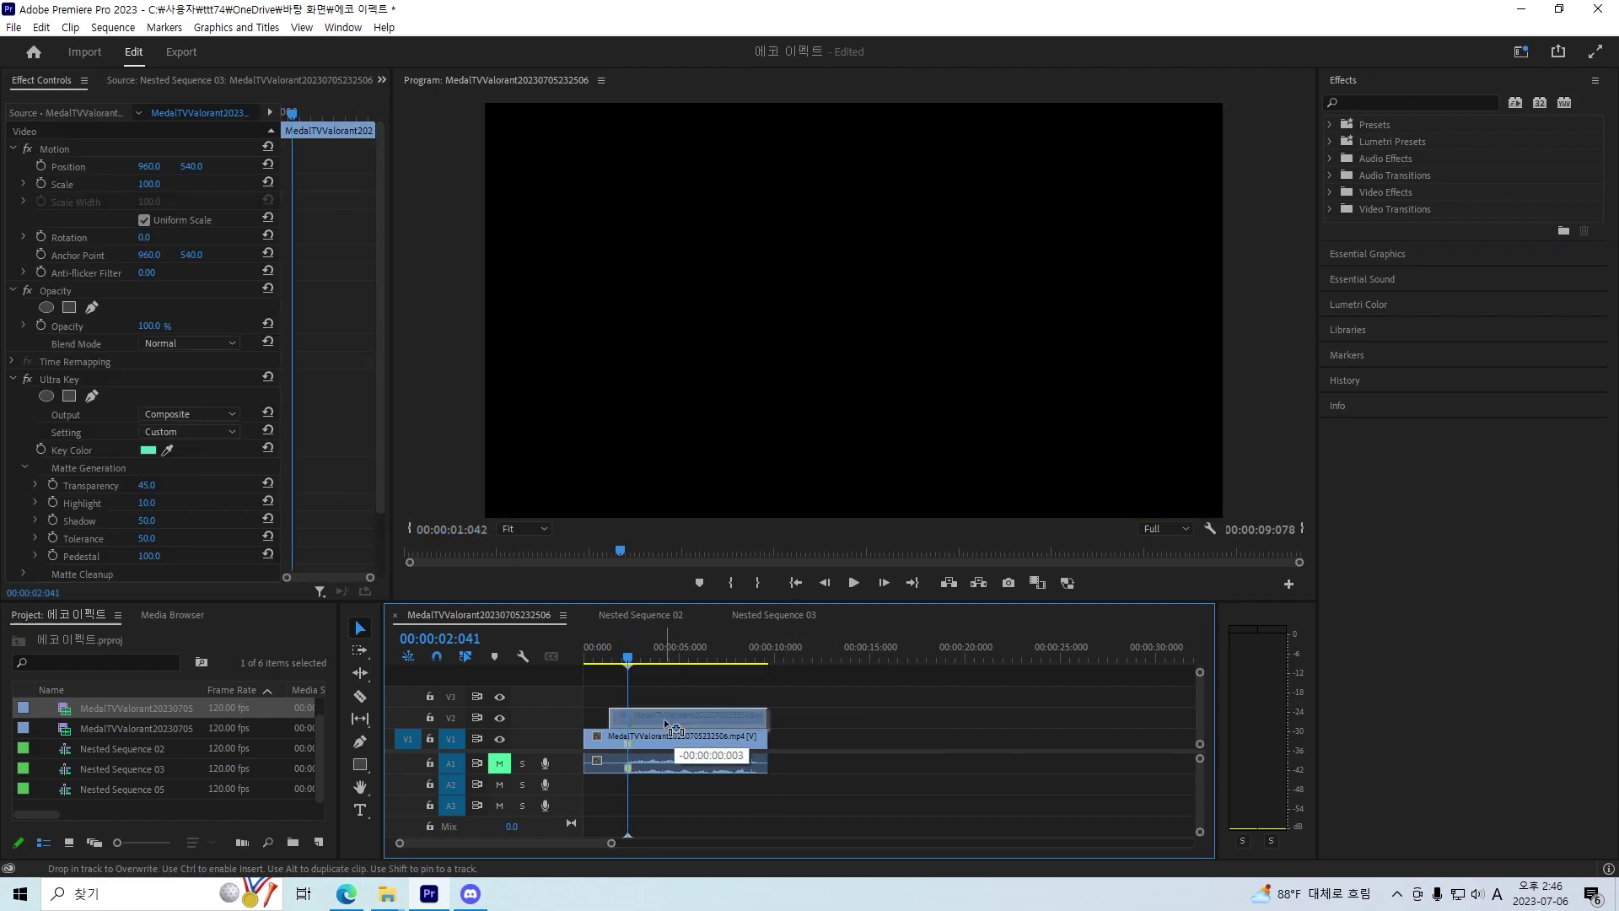
pyautogui.moveTo(628, 656)
pyautogui.mouseDown()
pyautogui.moveTo(681, 665)
pyautogui.moveTo(626, 670)
pyautogui.mouseUp()
pyautogui.click(822, 722)
pyautogui.keyDown('alt'); pyautogui.moveTo(705, 721); pyautogui.dragTo(705, 700); pyautogui.keyUp('alt')
pyautogui.click(706, 700)
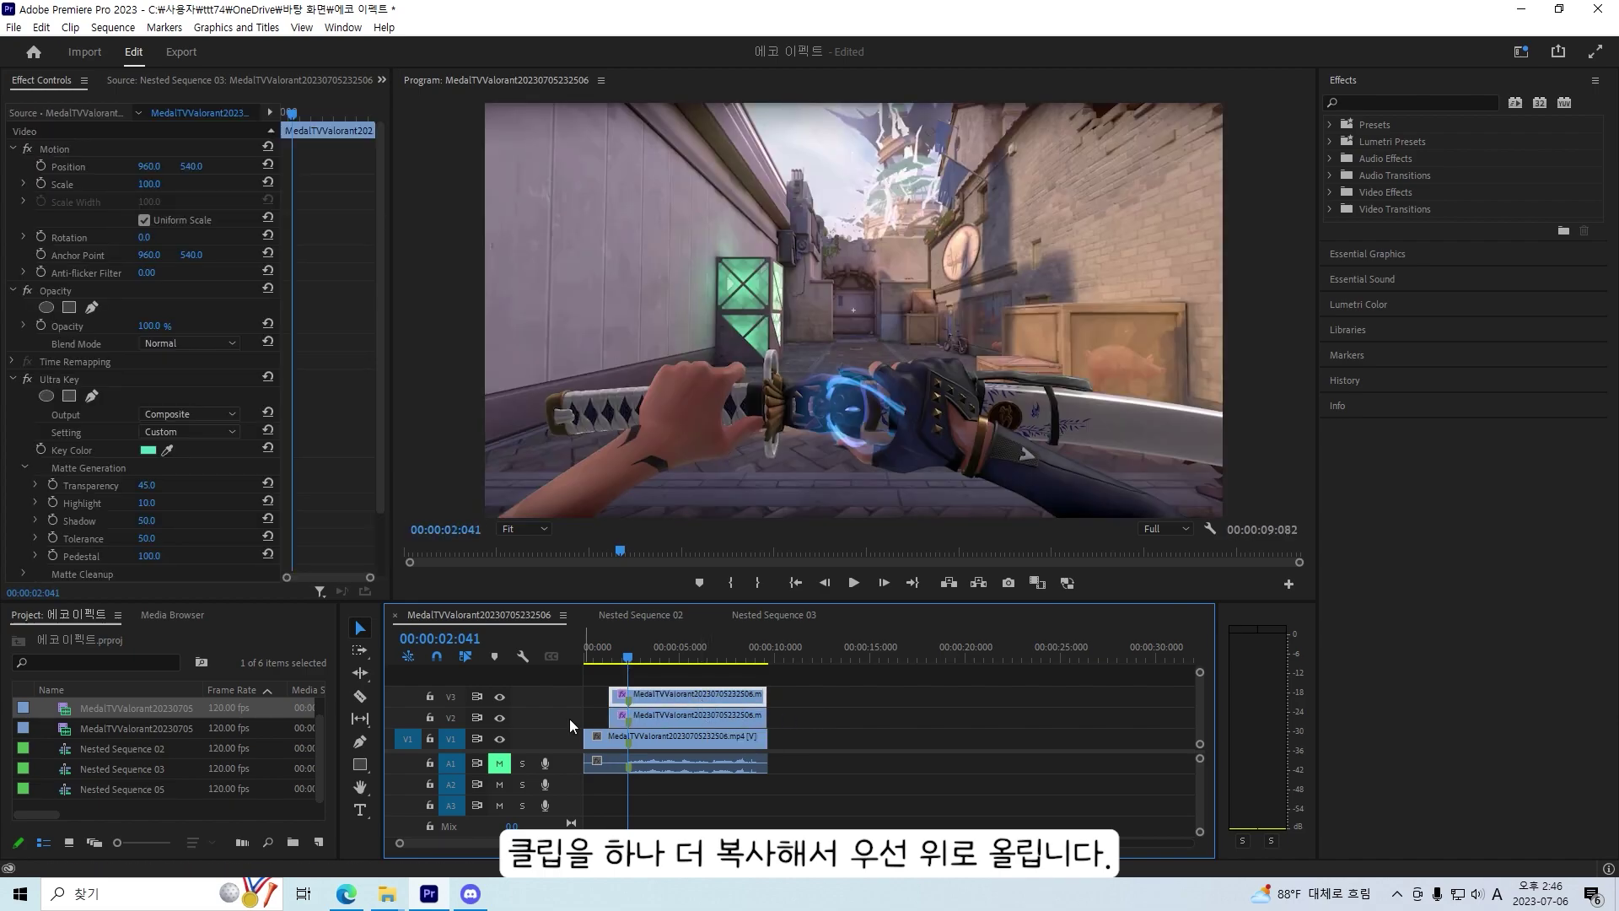
# - Hide video tracks V3 and V1 and apply the Tint effect to the keyed clip on V2
pyautogui.click(499, 696)
pyautogui.click(498, 739)
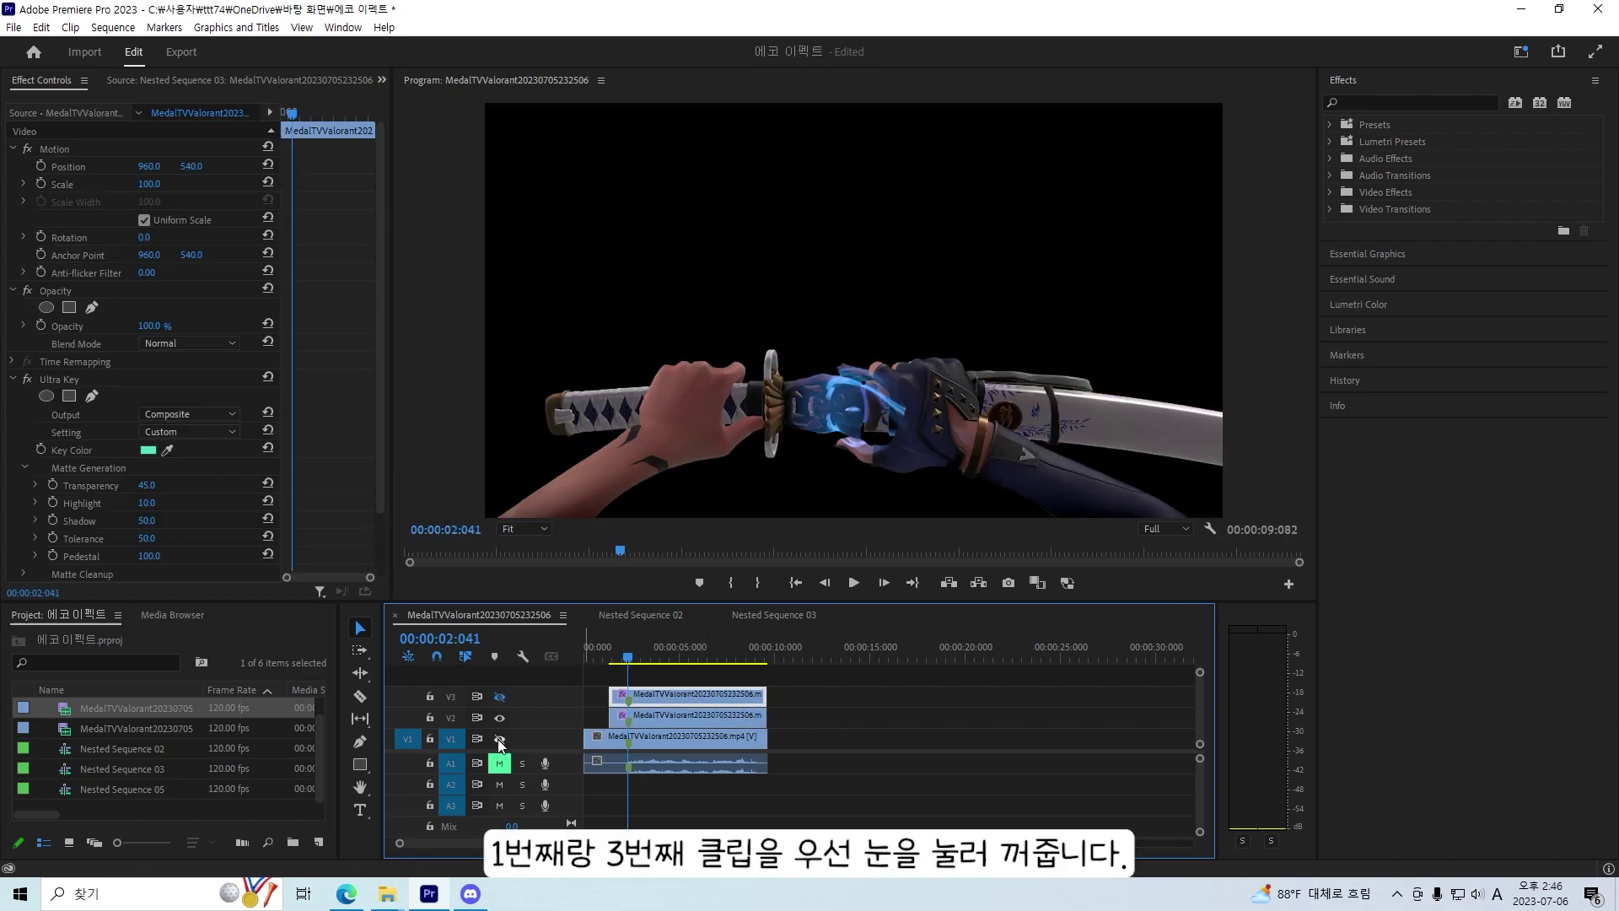
pyautogui.click(650, 719)
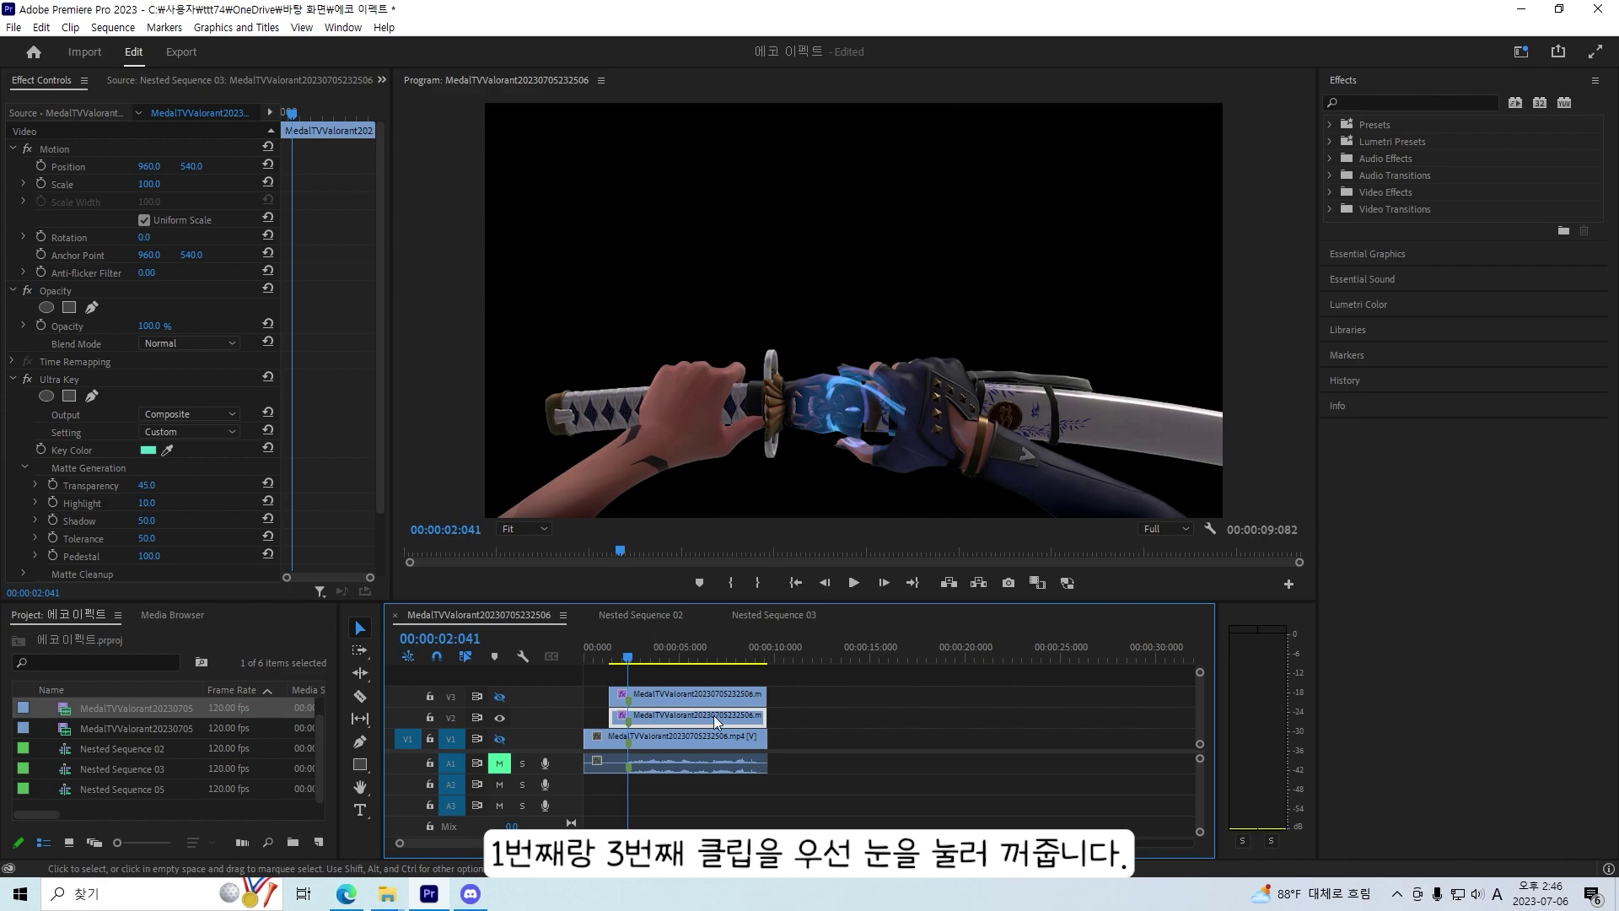
pyautogui.click(1403, 103)
pyautogui.write('tint')
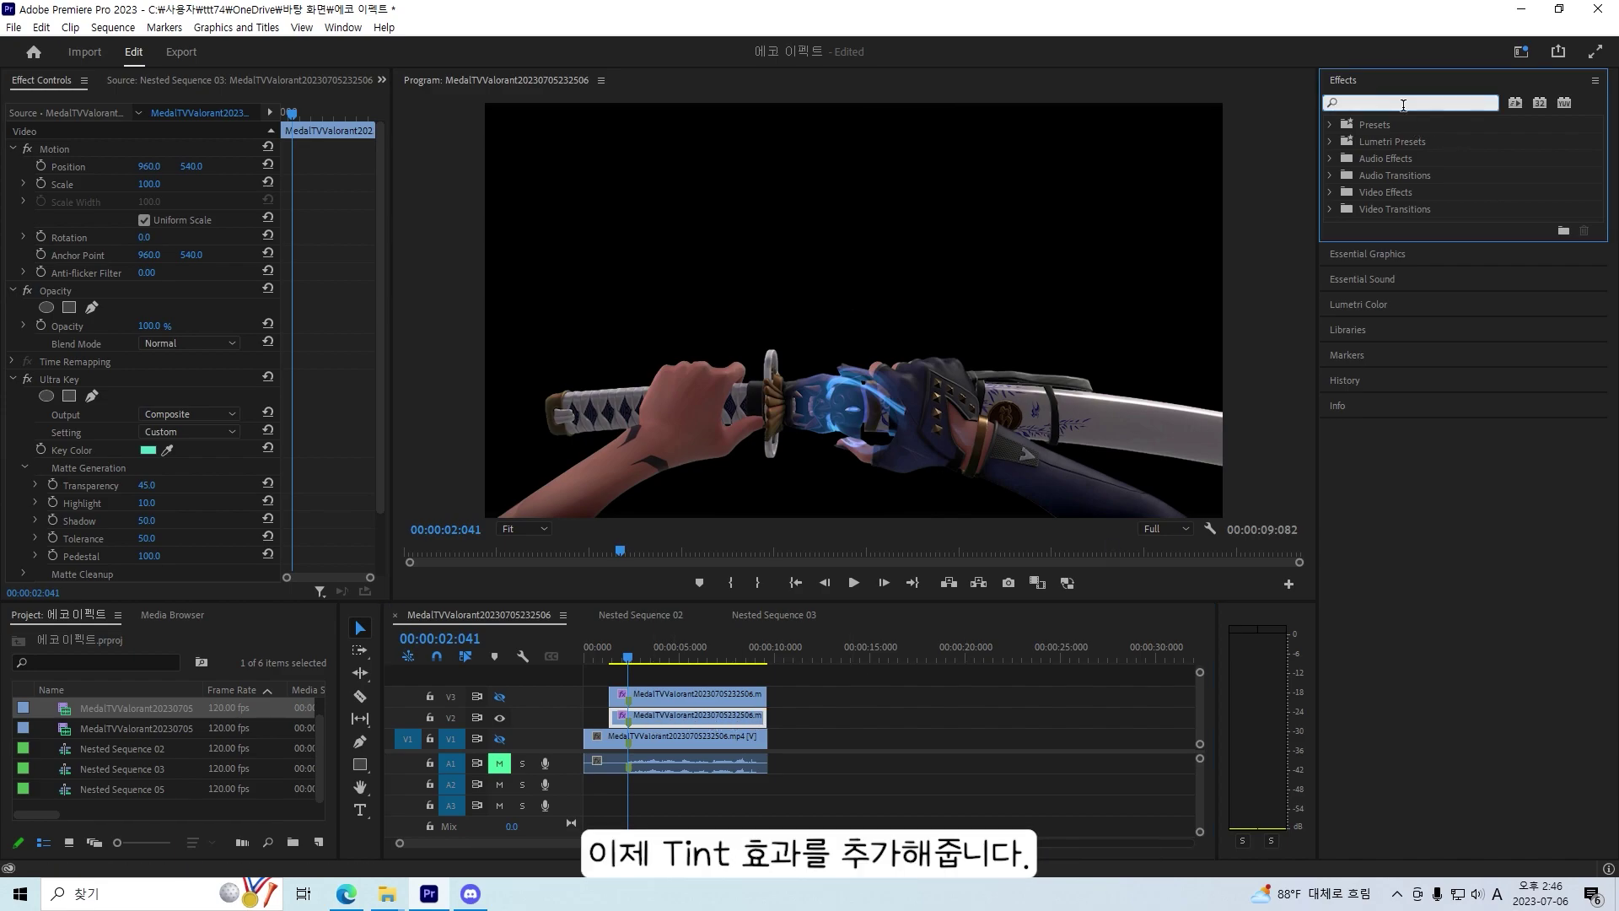
pyautogui.moveTo(1380, 469); pyautogui.dragTo(710, 714)
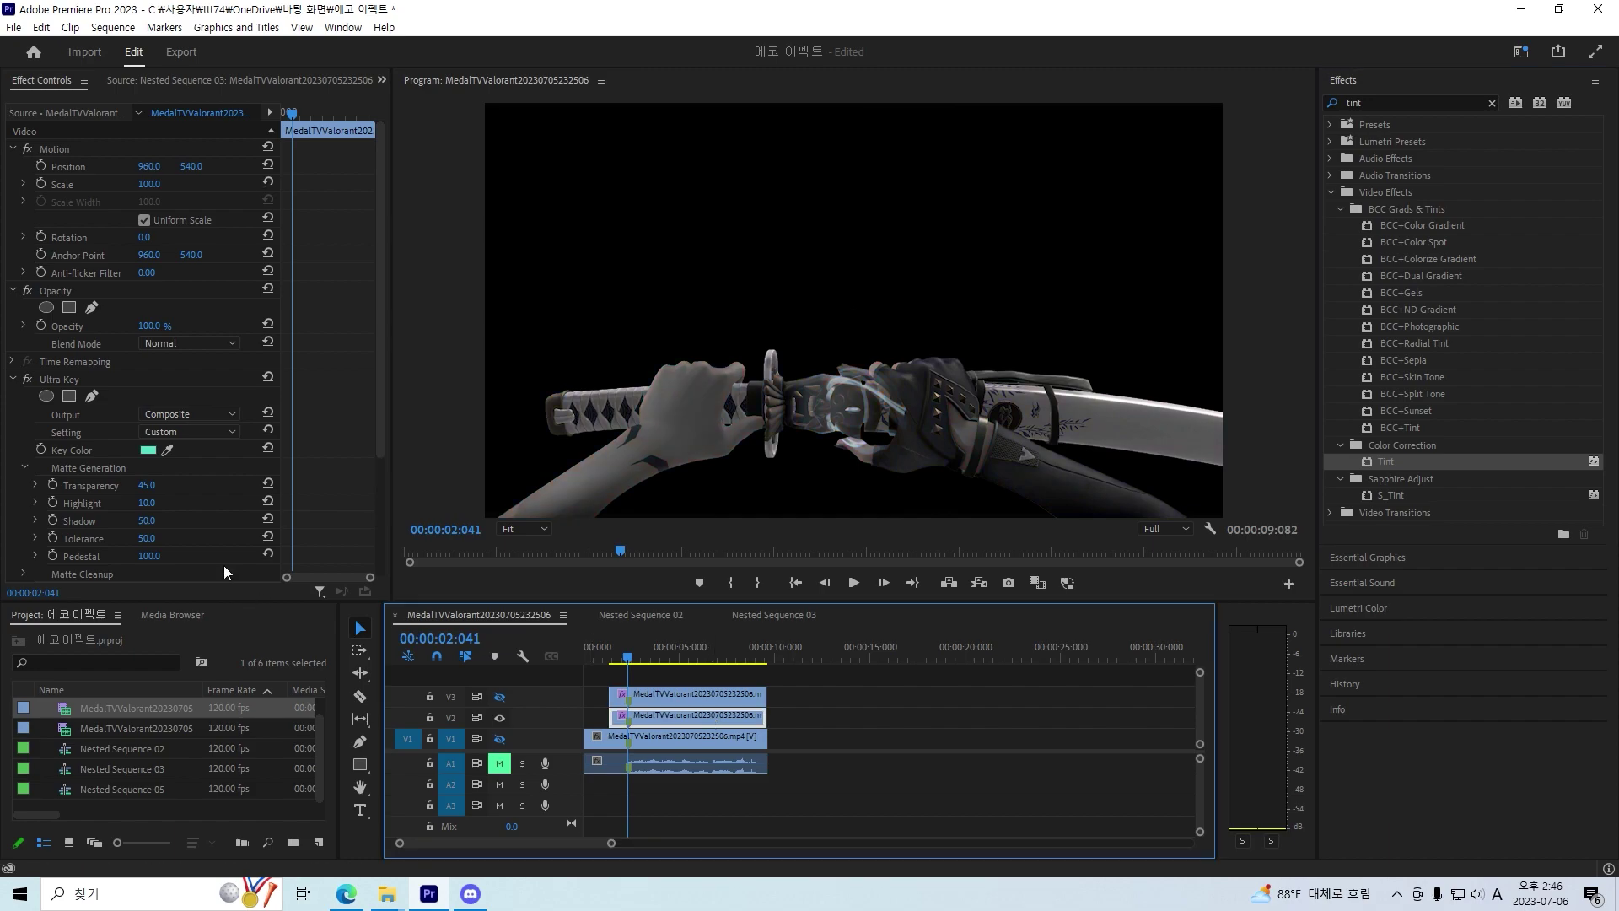
# - Set both Map White To and Map Black To of the V2 clip's Tint effect to red
pyautogui.scroll(-5, 213, 539)
pyautogui.click(149, 519)
pyautogui.click(747, 505)
pyautogui.click(980, 328)
pyautogui.click(148, 502)
pyautogui.click(809, 350)
pyautogui.click(980, 328)
pyautogui.click(878, 757)
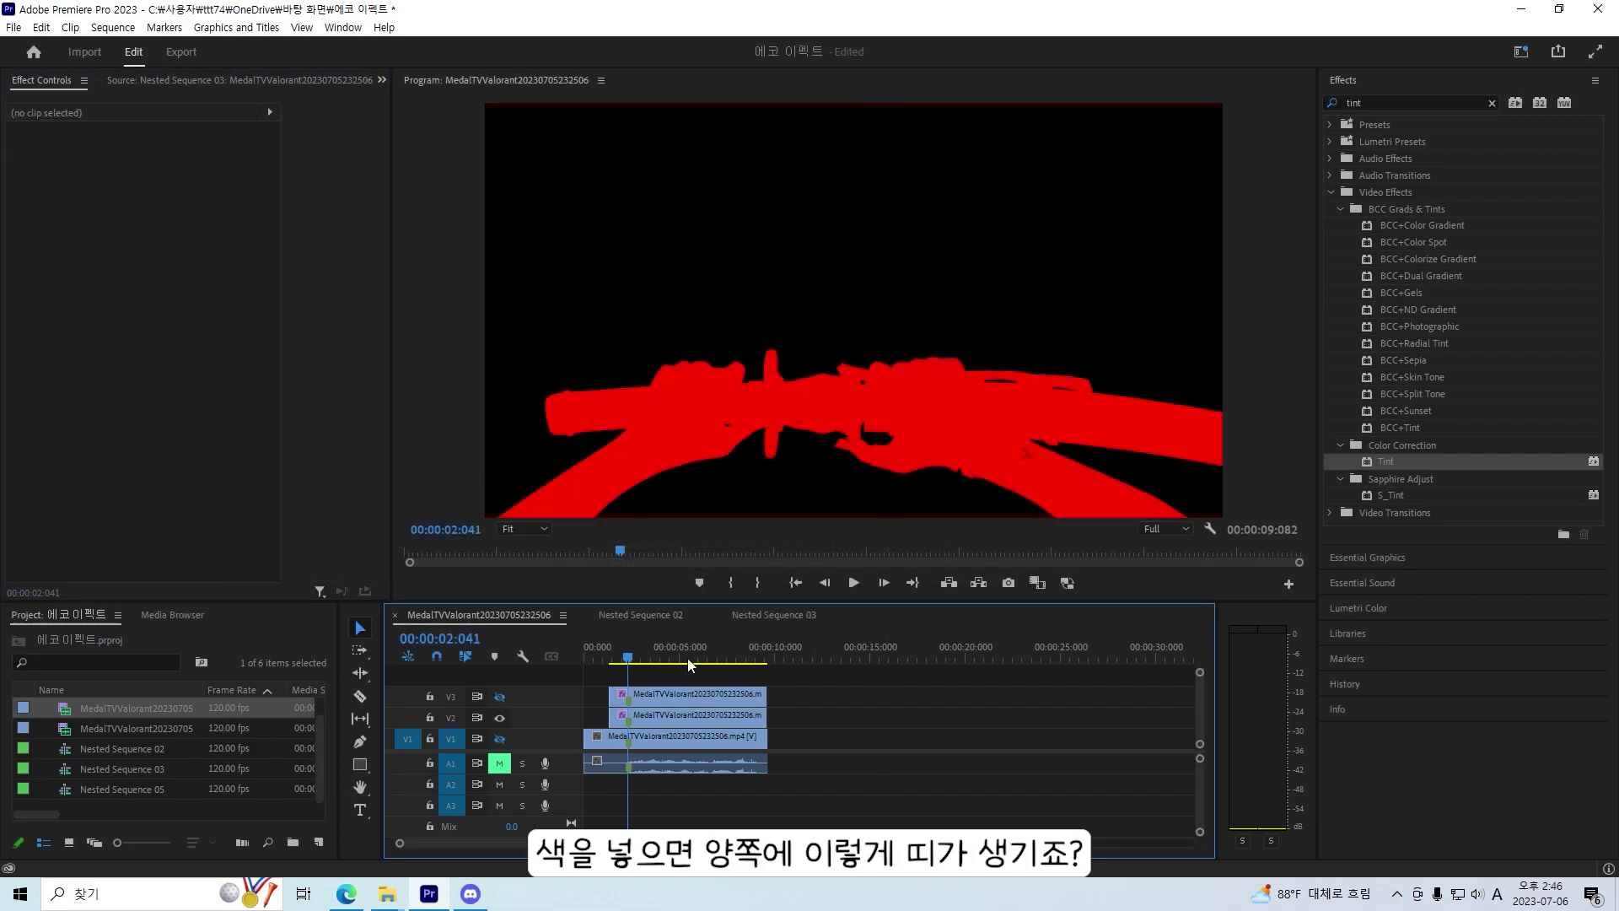
# - Set the Matte Generation Shadow of the V2 clip's Ultra Key to 0 to clear the leftover edge bands
pyautogui.click(710, 714)
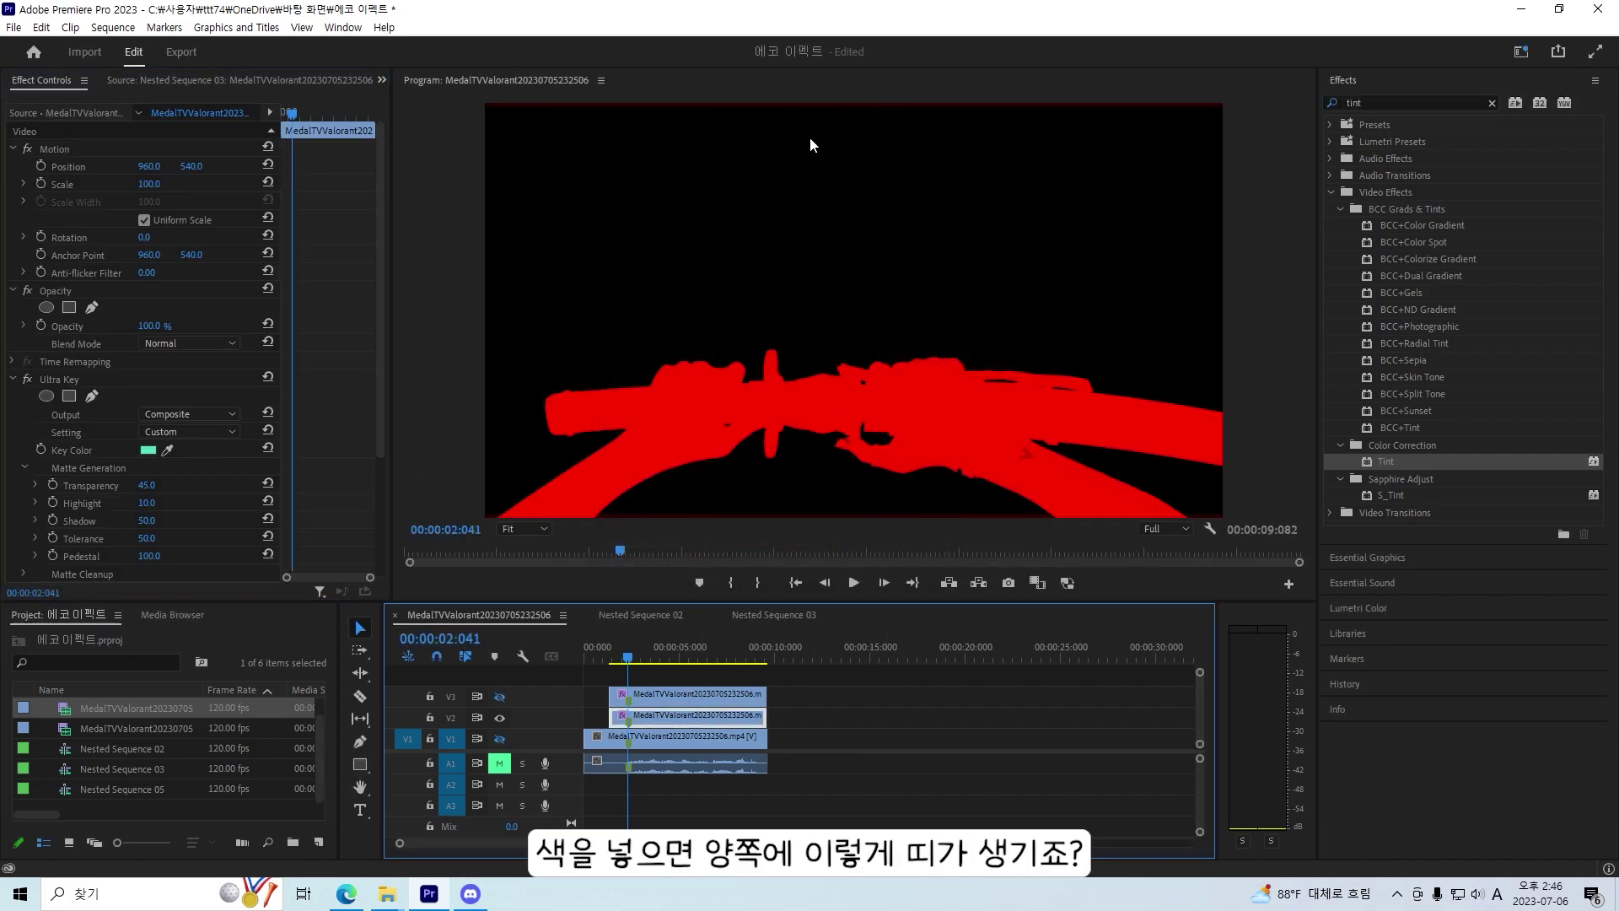
pyautogui.scroll(-3, 194, 519)
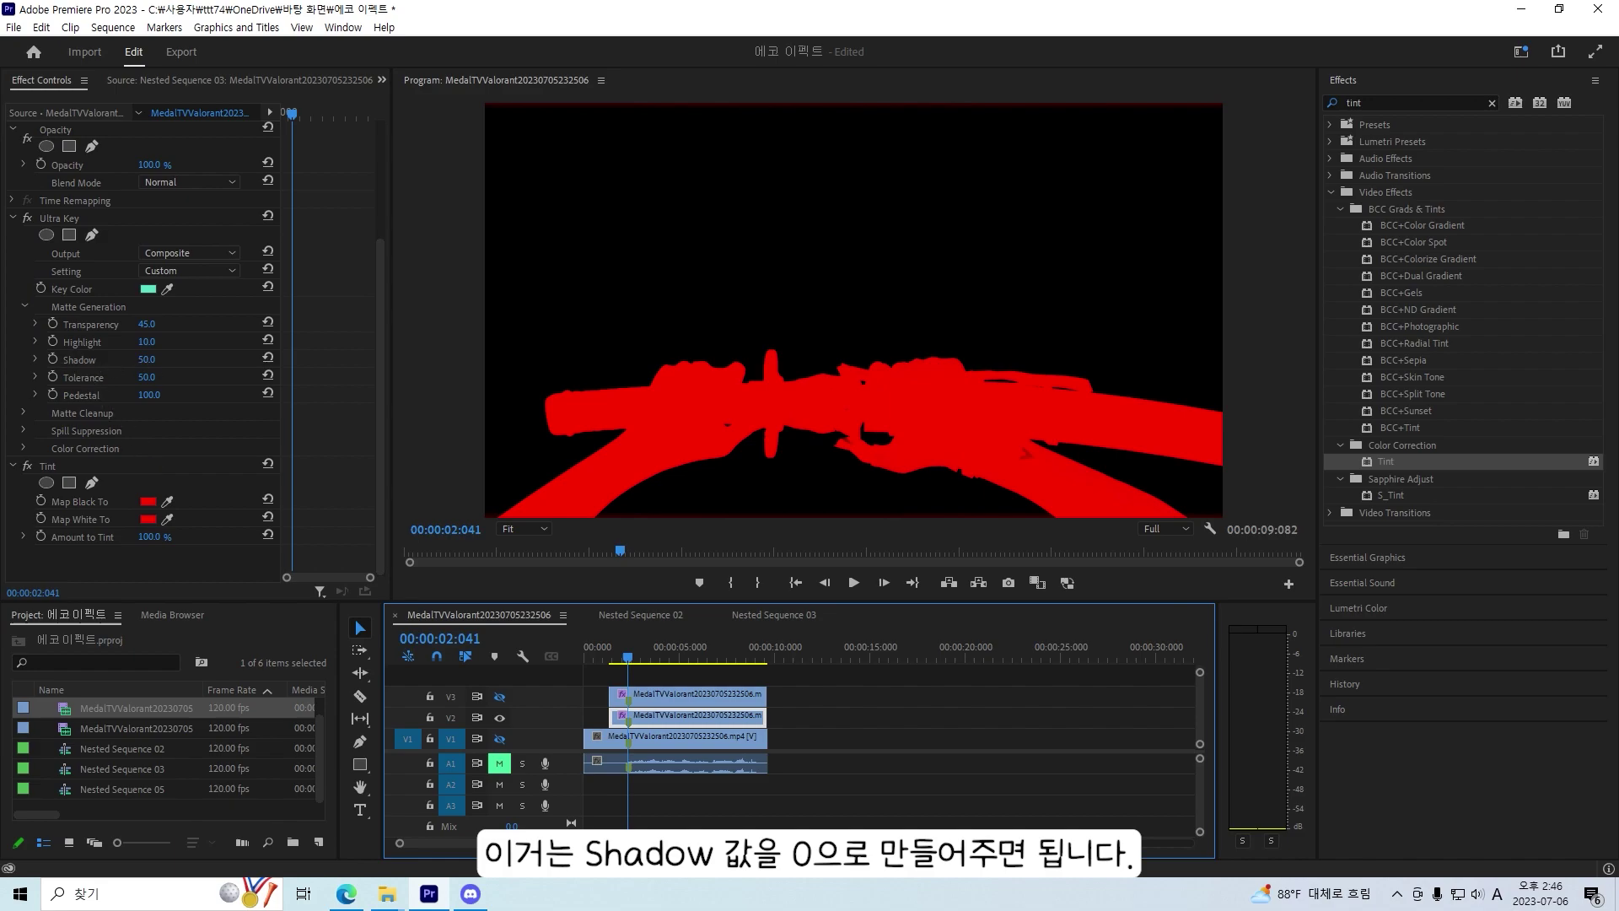
pyautogui.moveTo(150, 360); pyautogui.dragTo(101, 360)
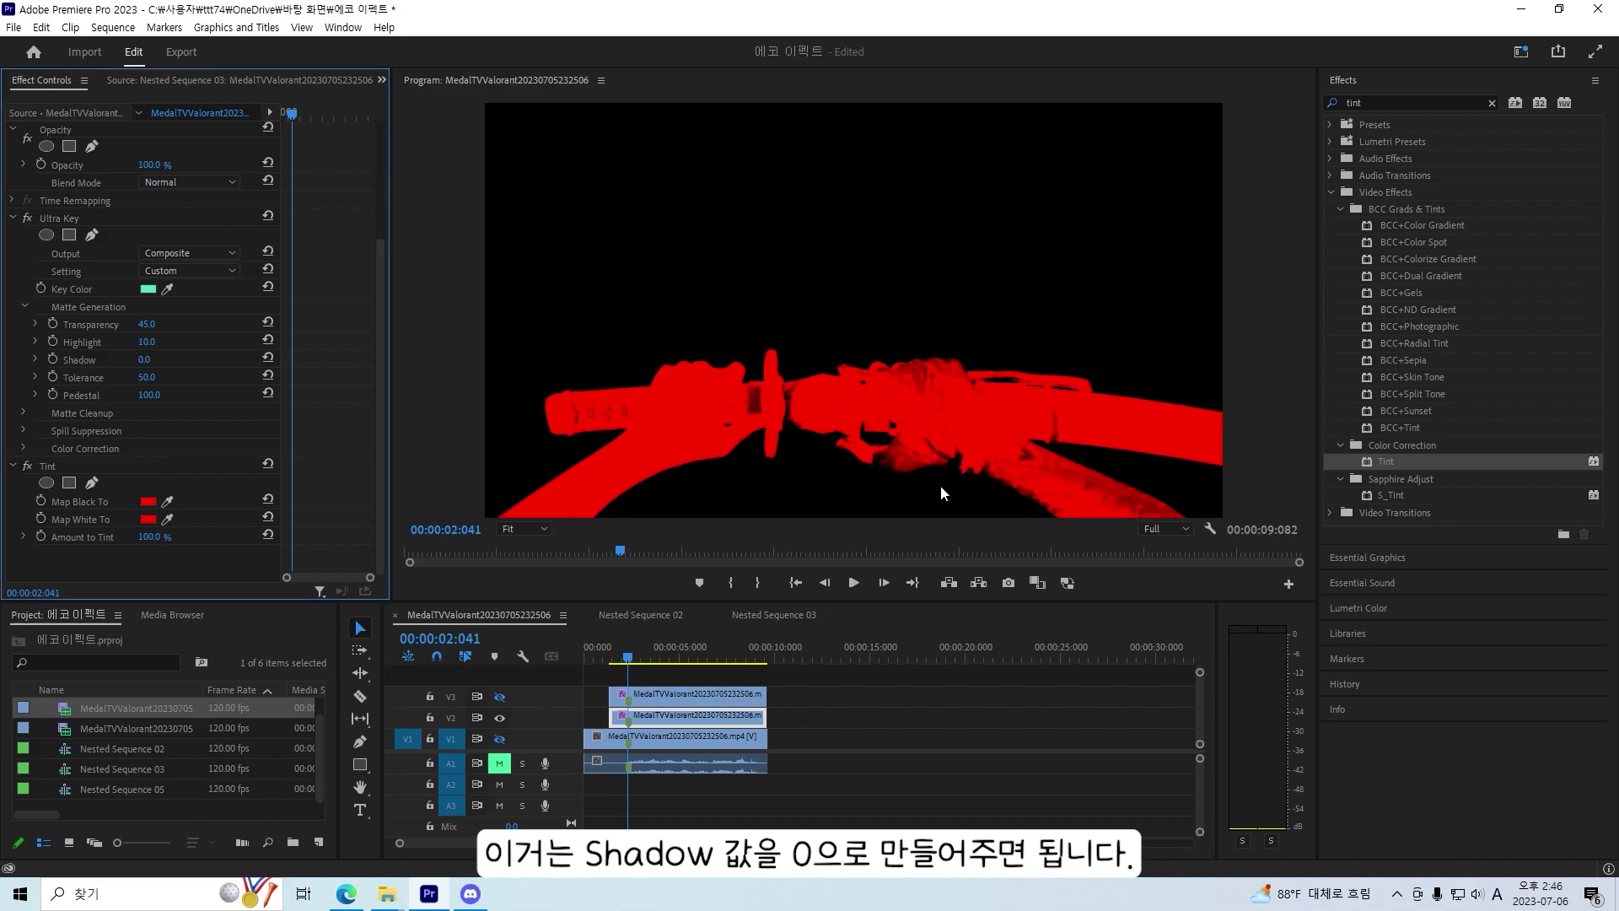
pyautogui.click(849, 727)
# - Find the Color Balance (HLS) effect and apply it to the tinted clip on V2
pyautogui.click(711, 713)
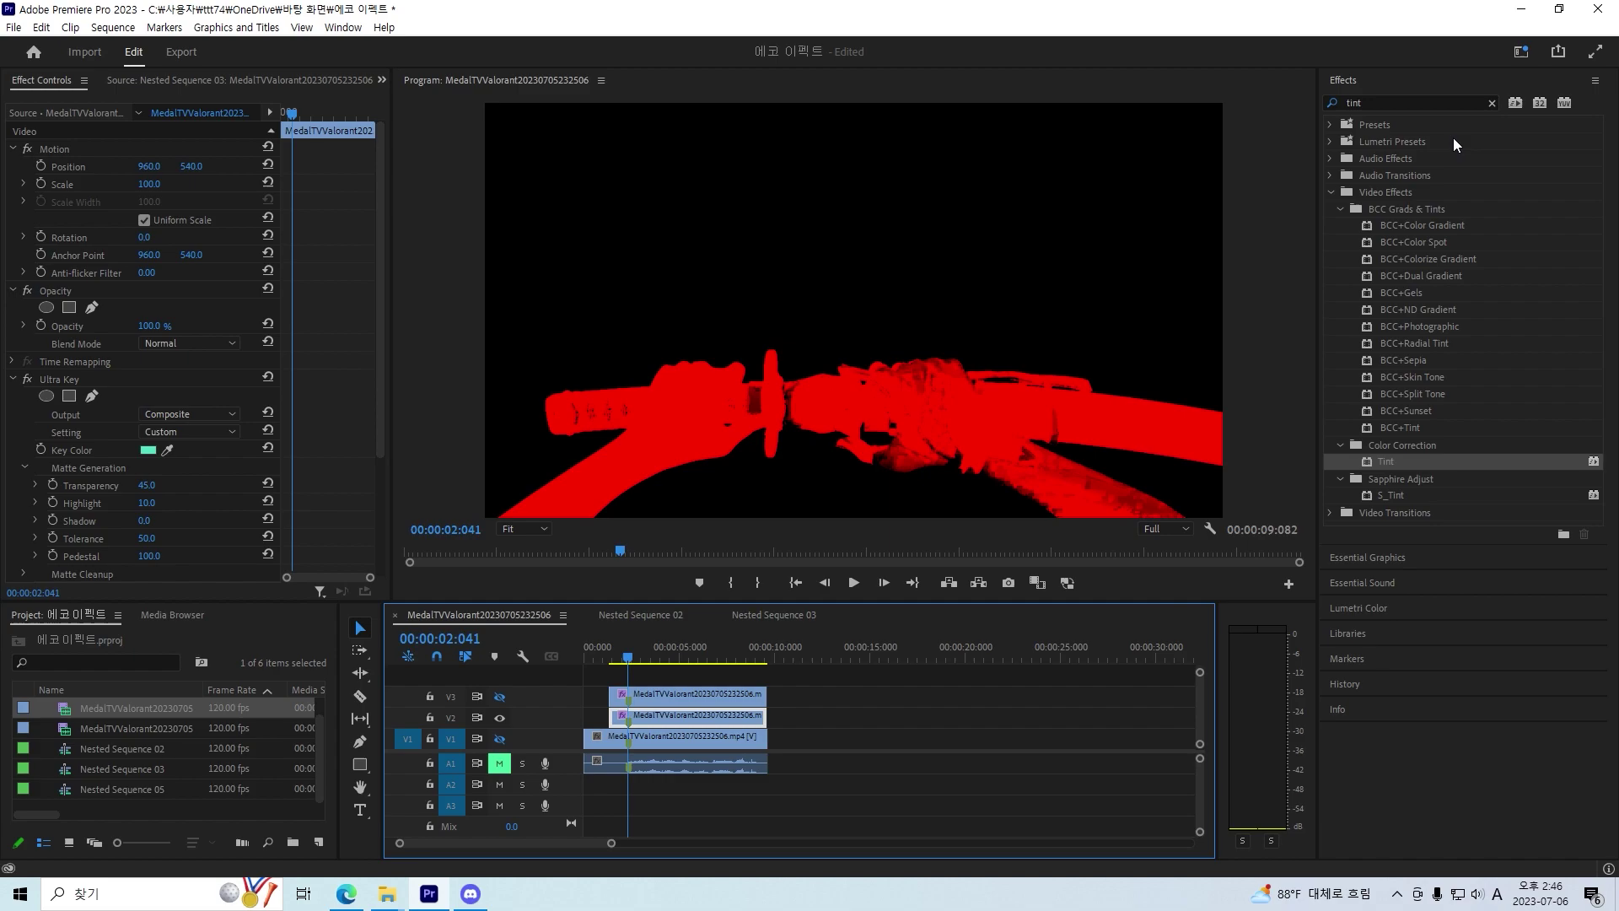
pyautogui.moveTo(1416, 103); pyautogui.dragTo(1171, 108)
pyautogui.write('hls')
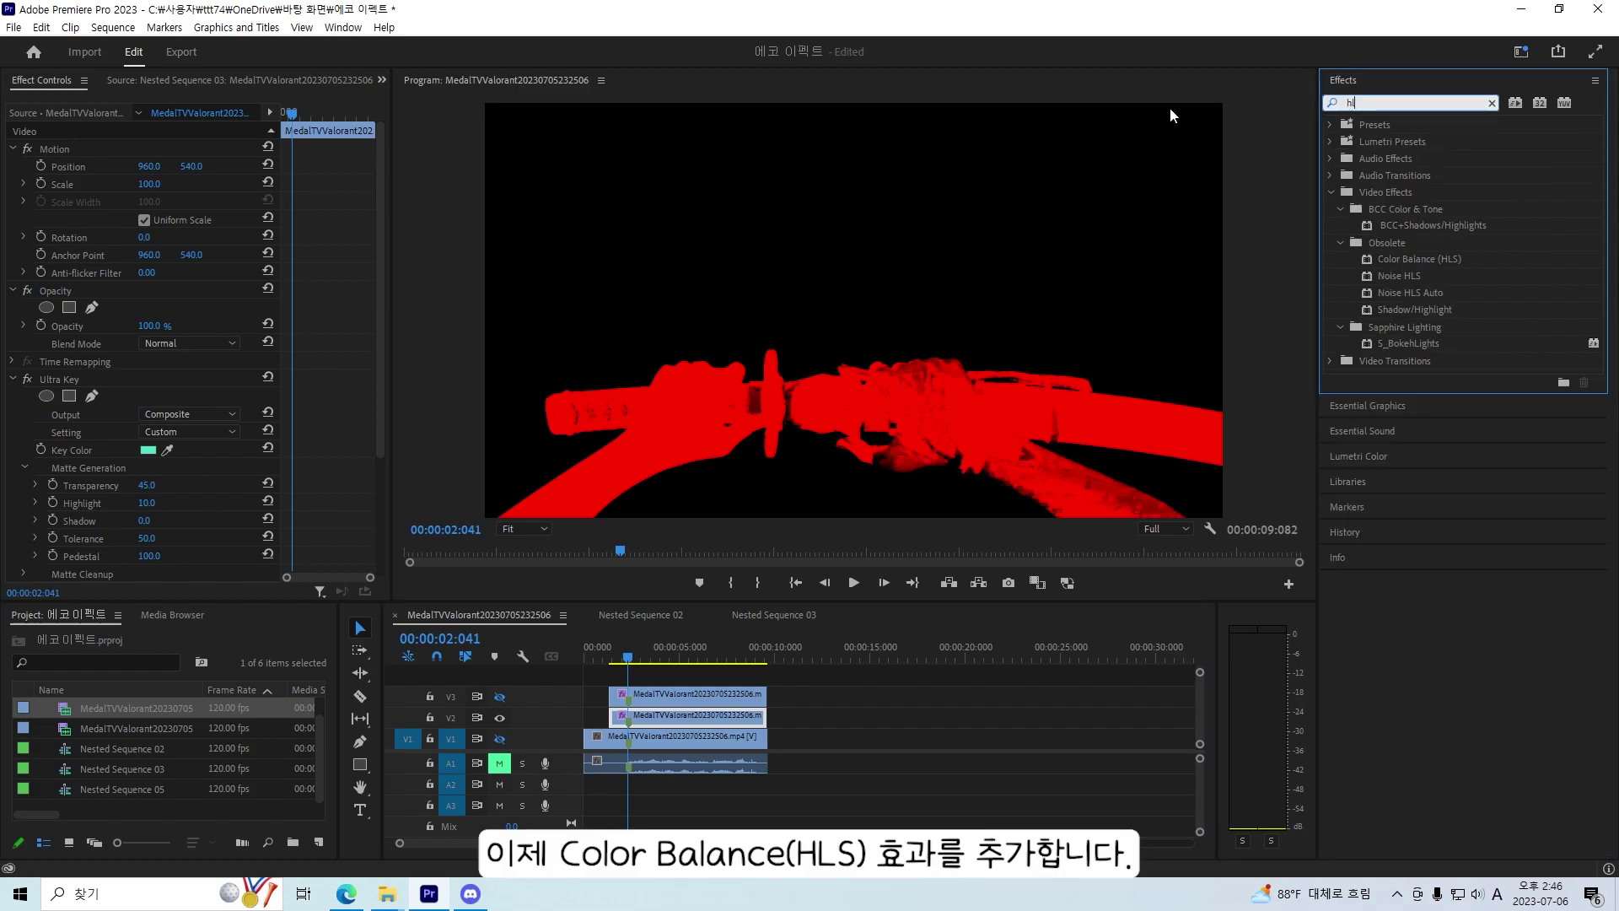
pyautogui.moveTo(1407, 226); pyautogui.dragTo(685, 715)
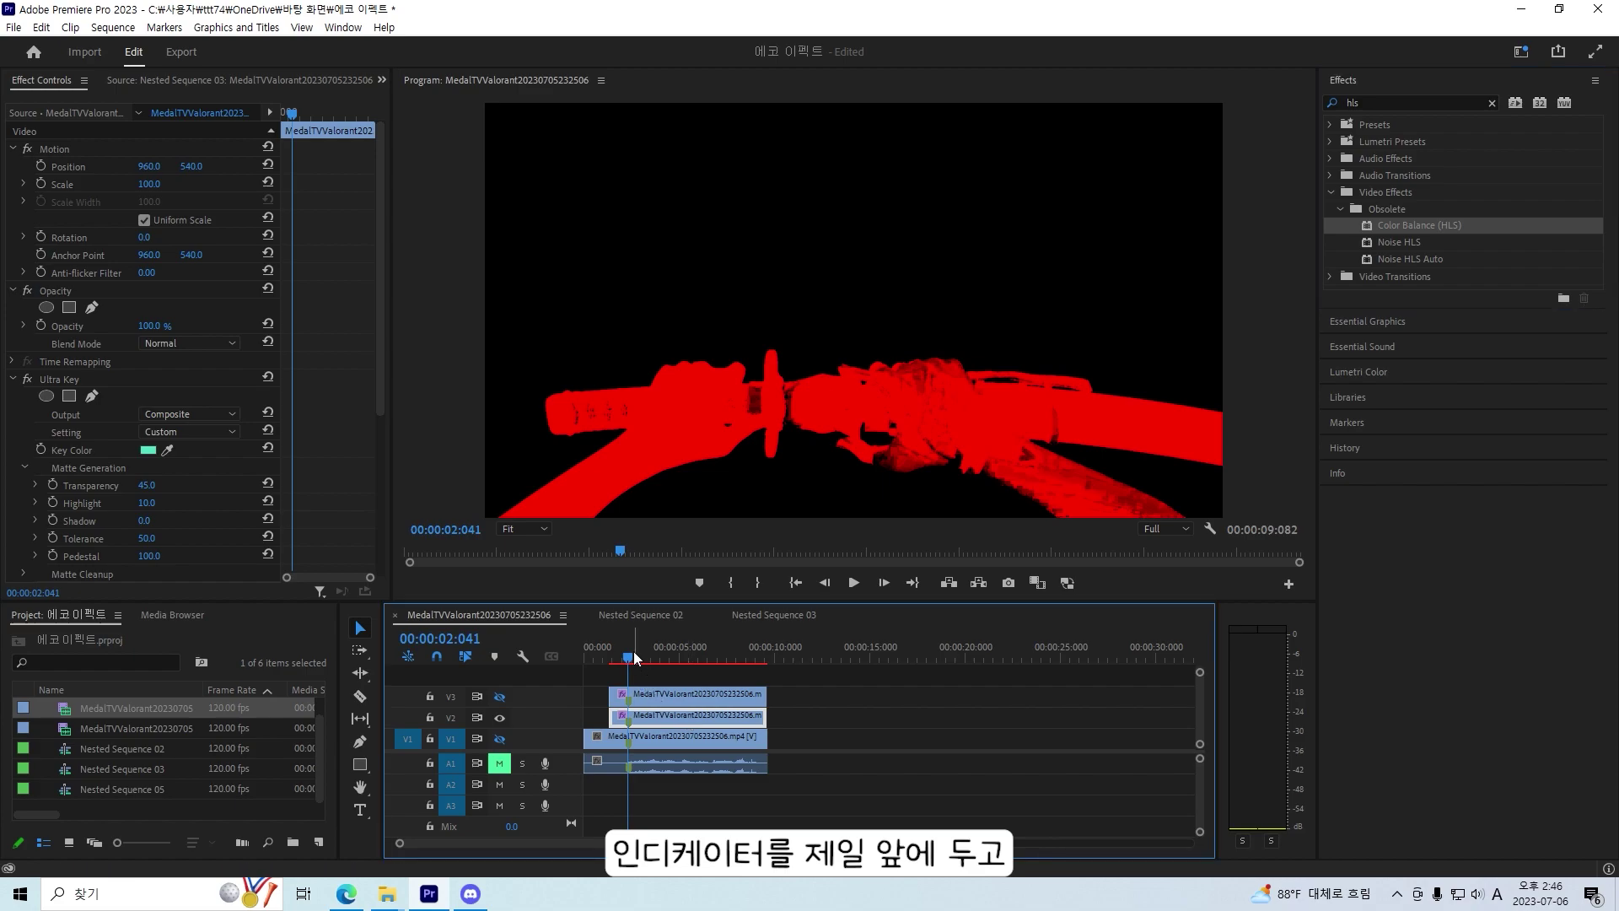
# - Enable Hue keyframing in Color Balance (HLS) at the start of the V2 clip, 00:00:01:042
pyautogui.click(609, 657)
pyautogui.scroll(-5, 194, 518)
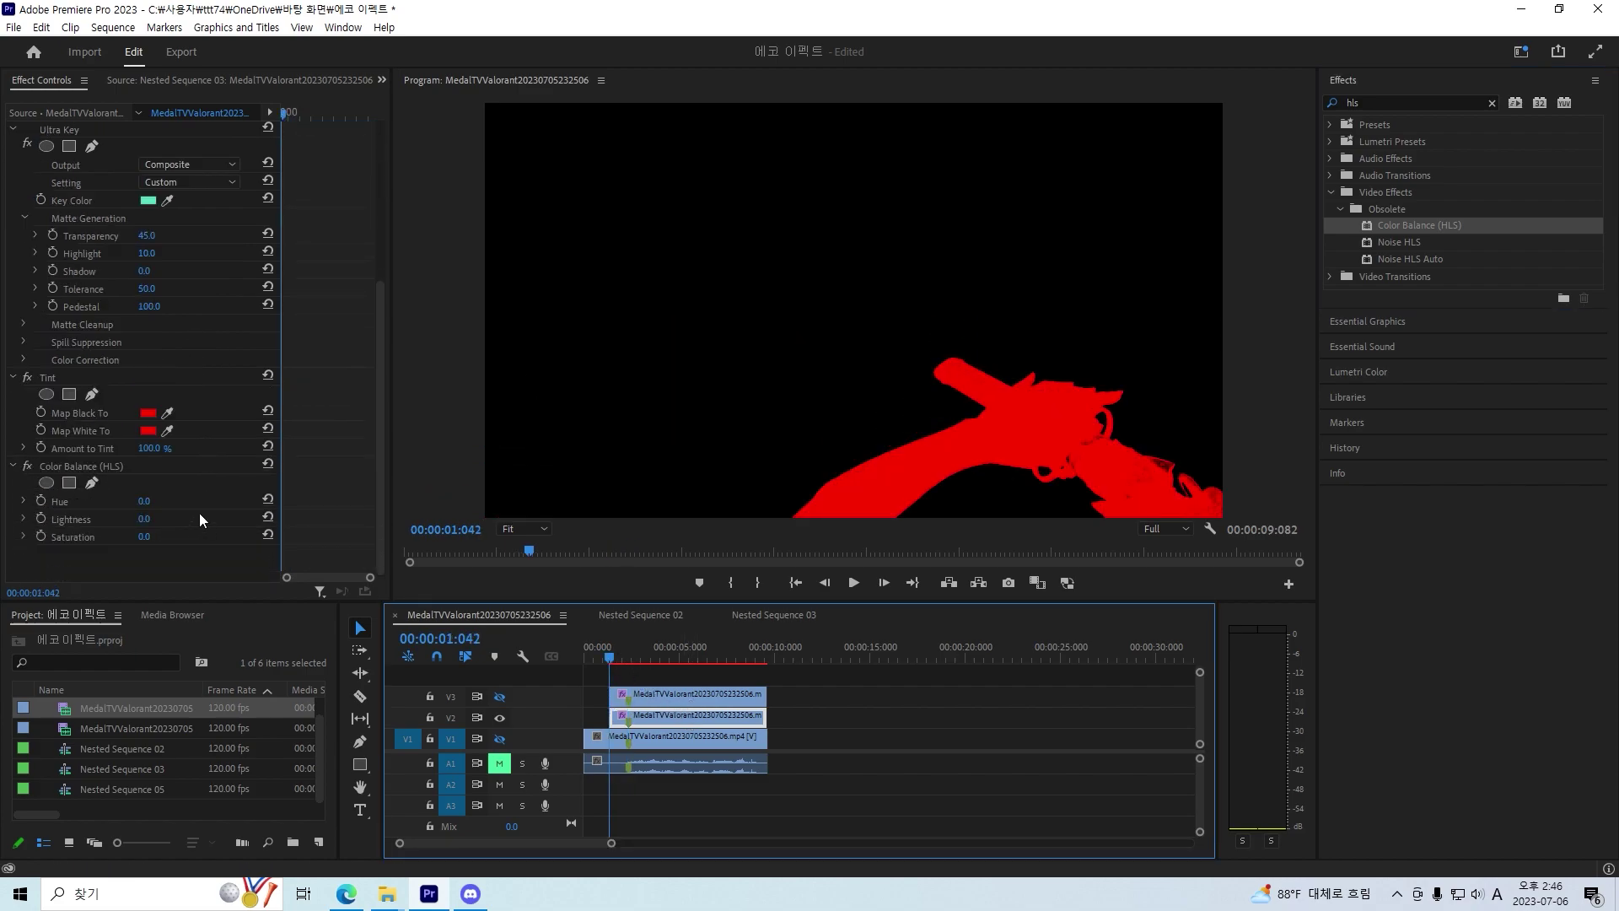
pyautogui.click(42, 501)
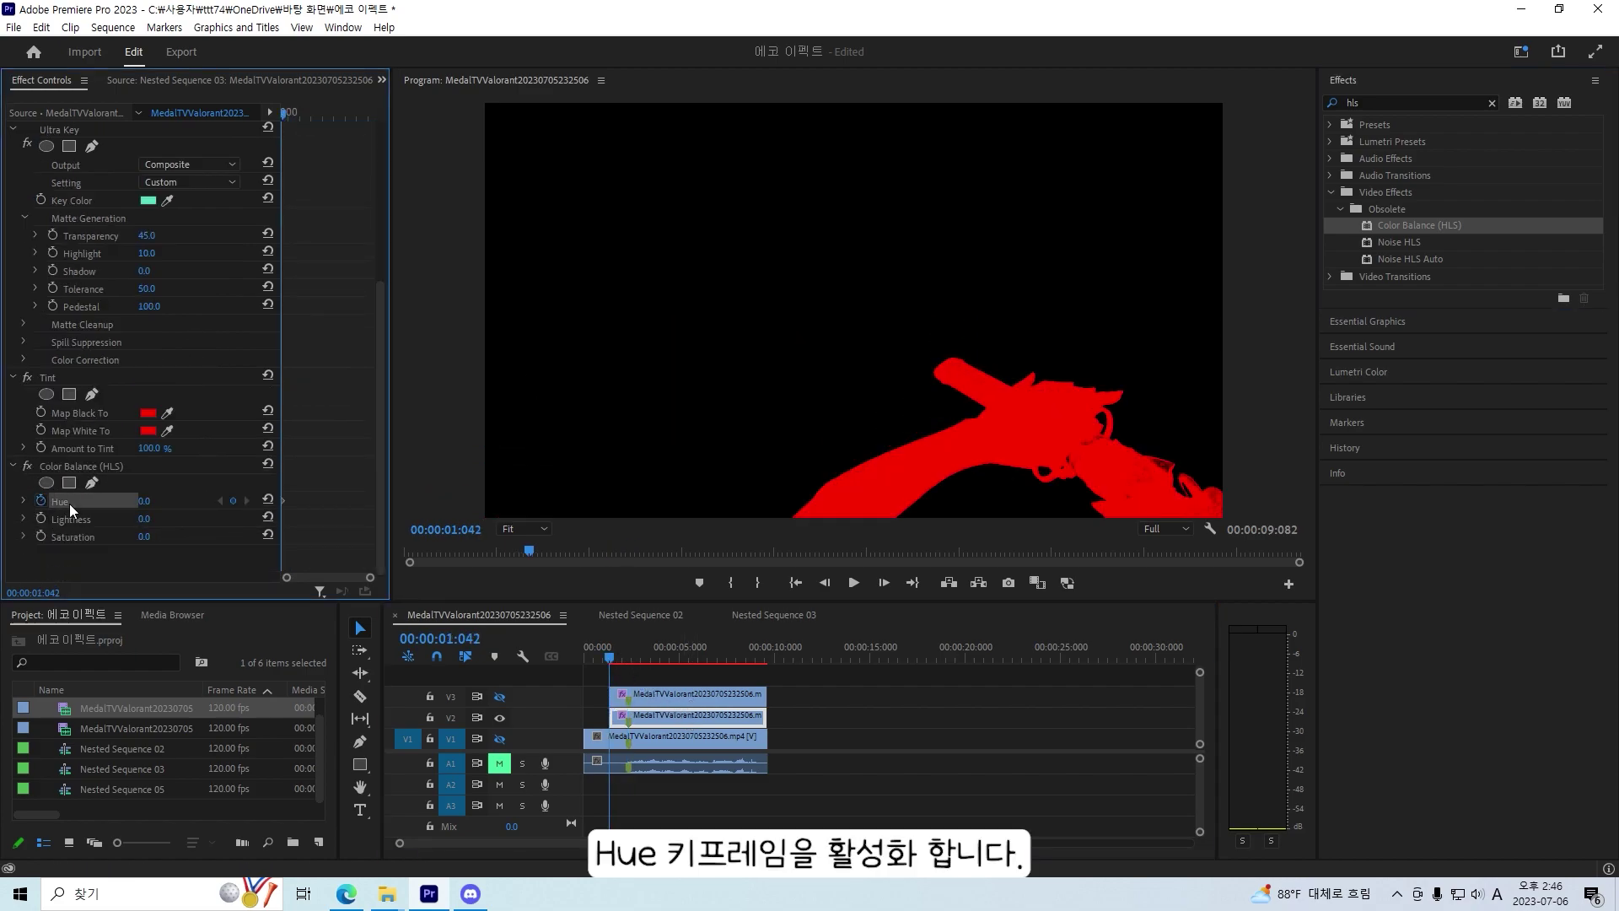
# - Set the Hue of Color Balance (HLS) to 360 at the end of the V2 clip
pyautogui.moveTo(660, 642); pyautogui.dragTo(768, 658)
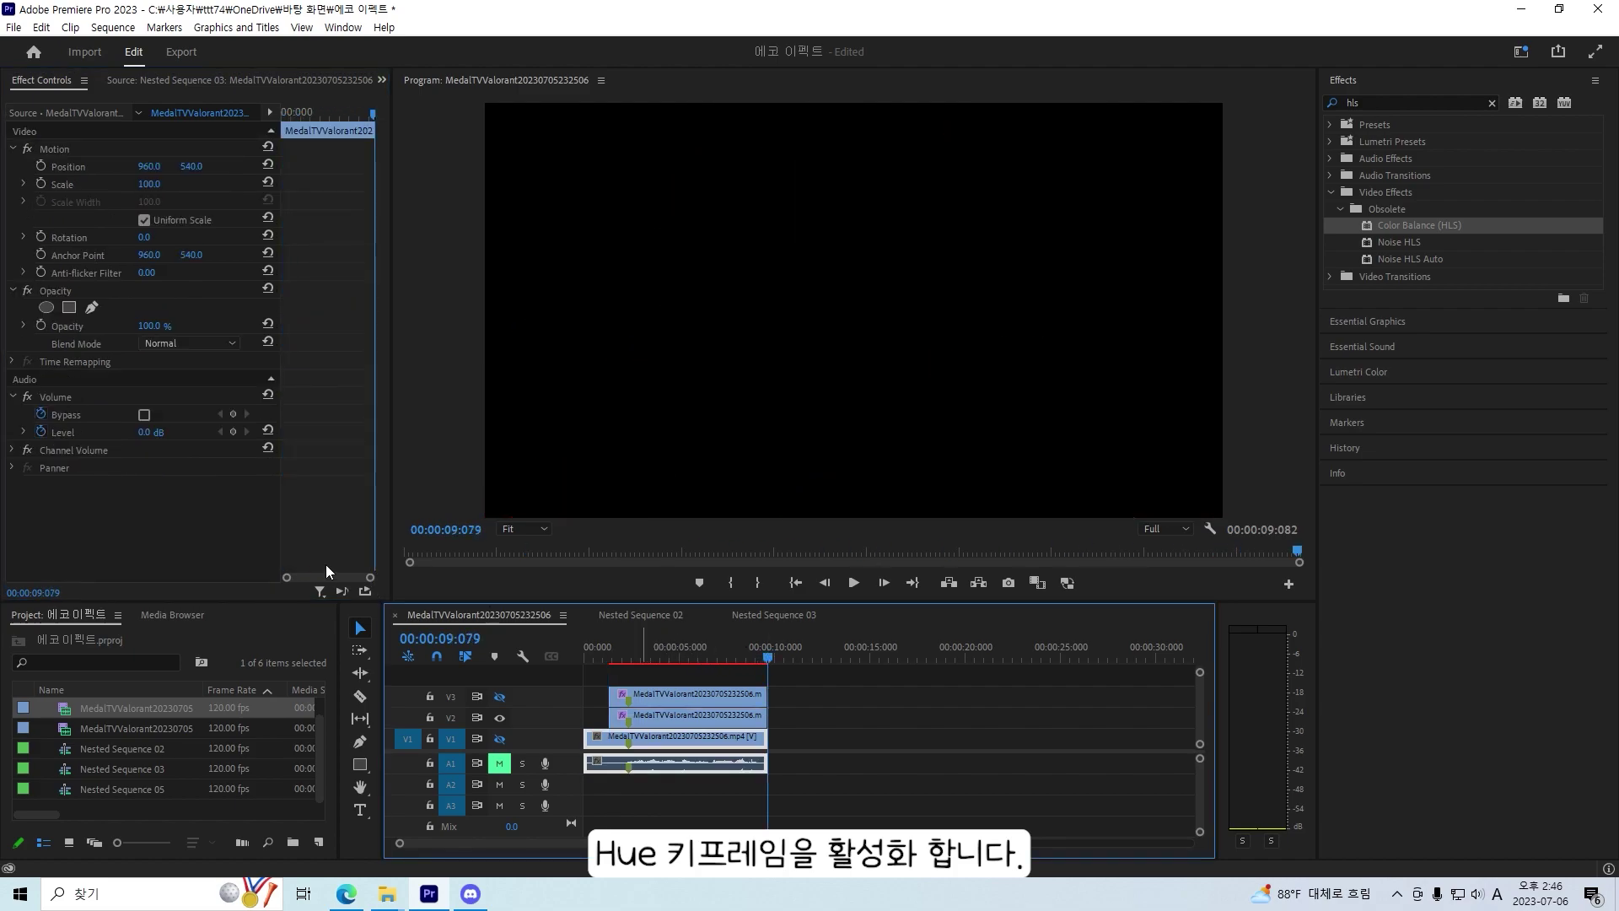
pyautogui.scroll(-10, 145, 509)
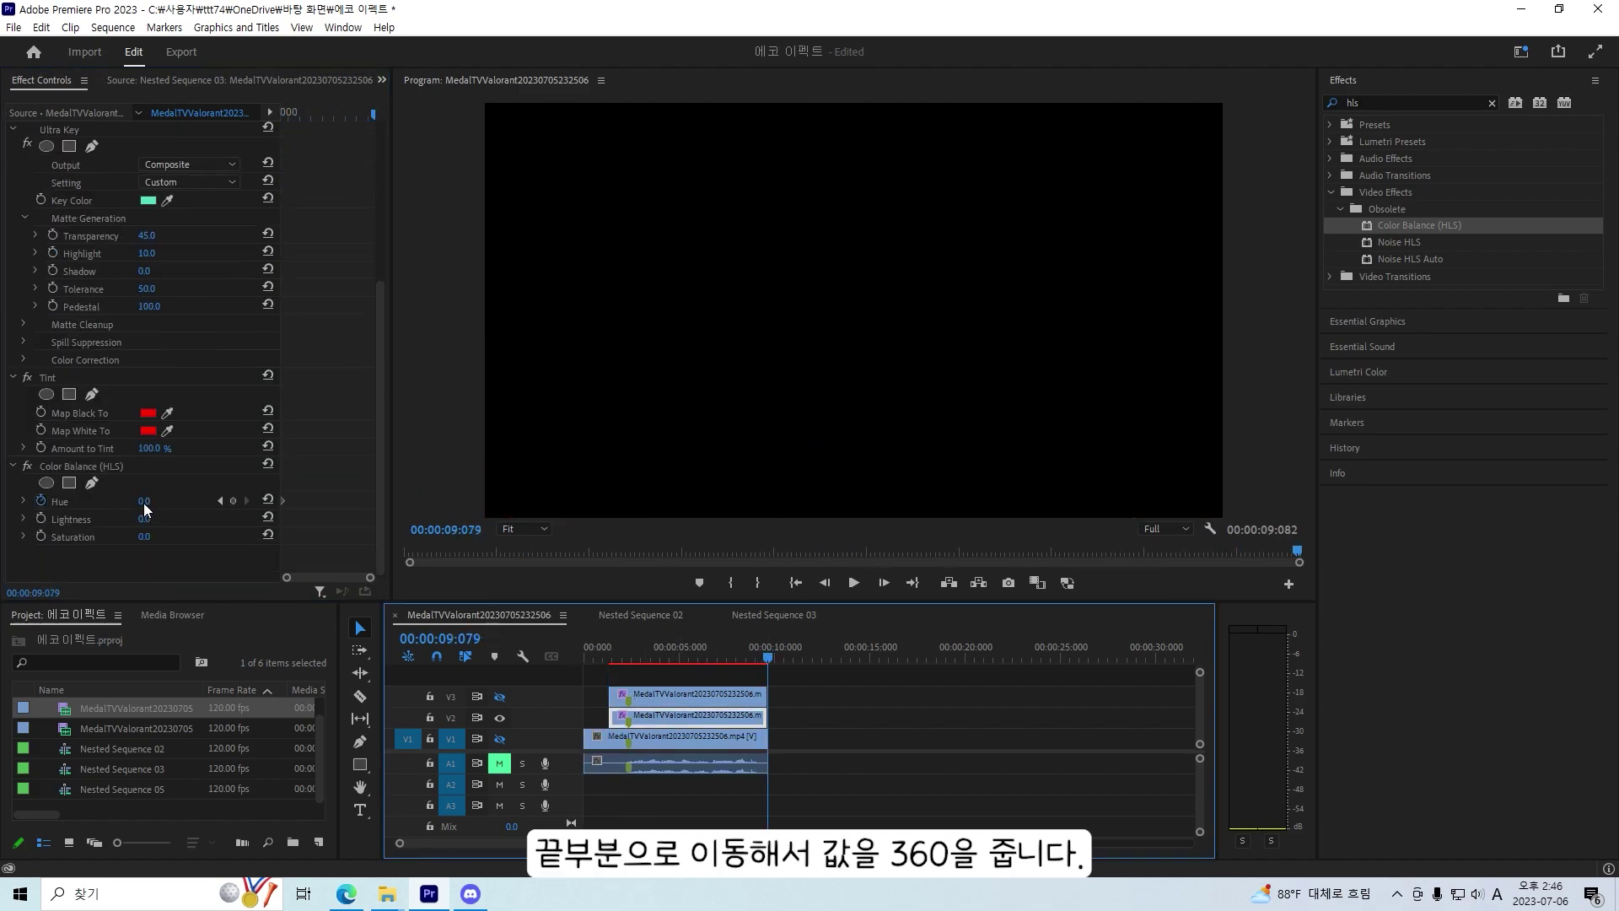
pyautogui.click(145, 503)
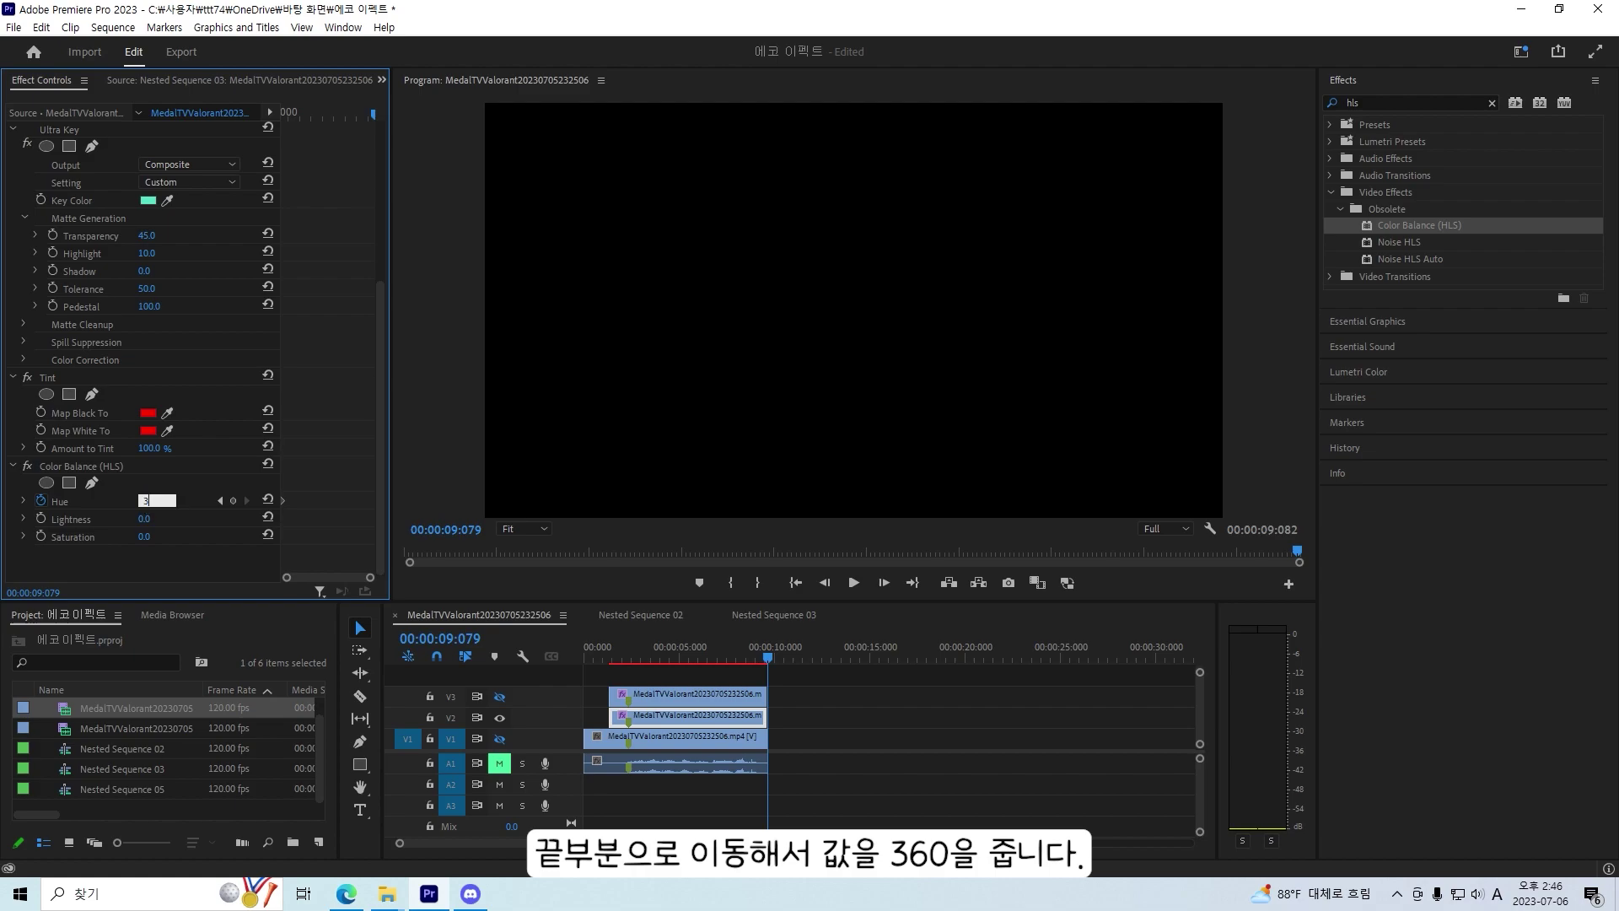
# - Play the tinted V2 clip from its start to check the hue animation
pyautogui.moveTo(648, 650); pyautogui.dragTo(609, 658)
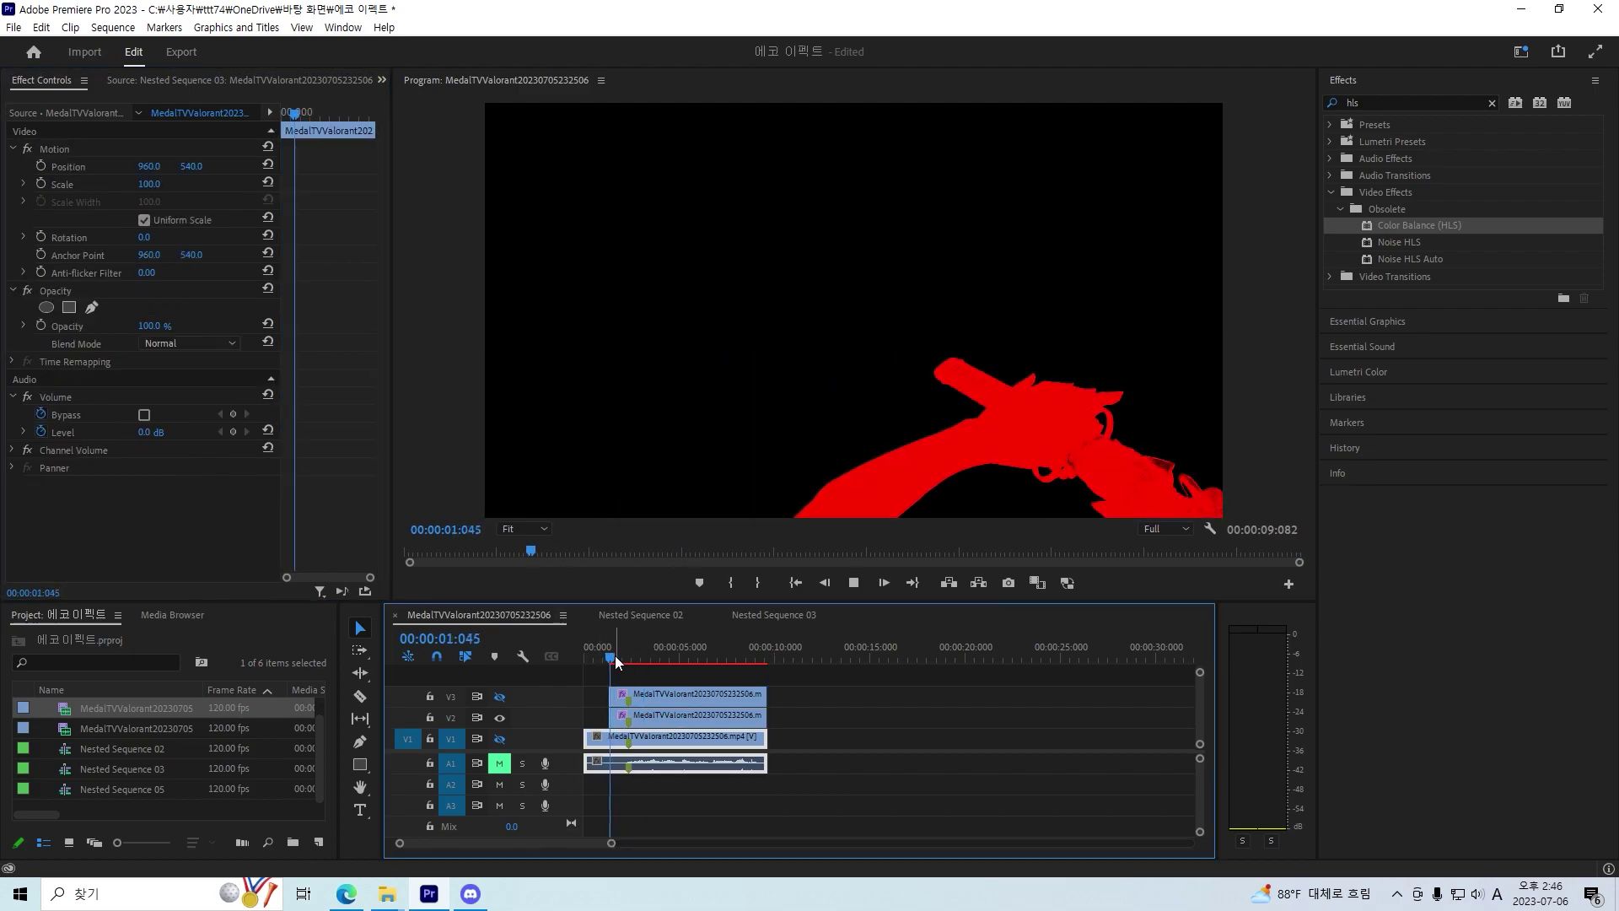
pyautogui.press('space')
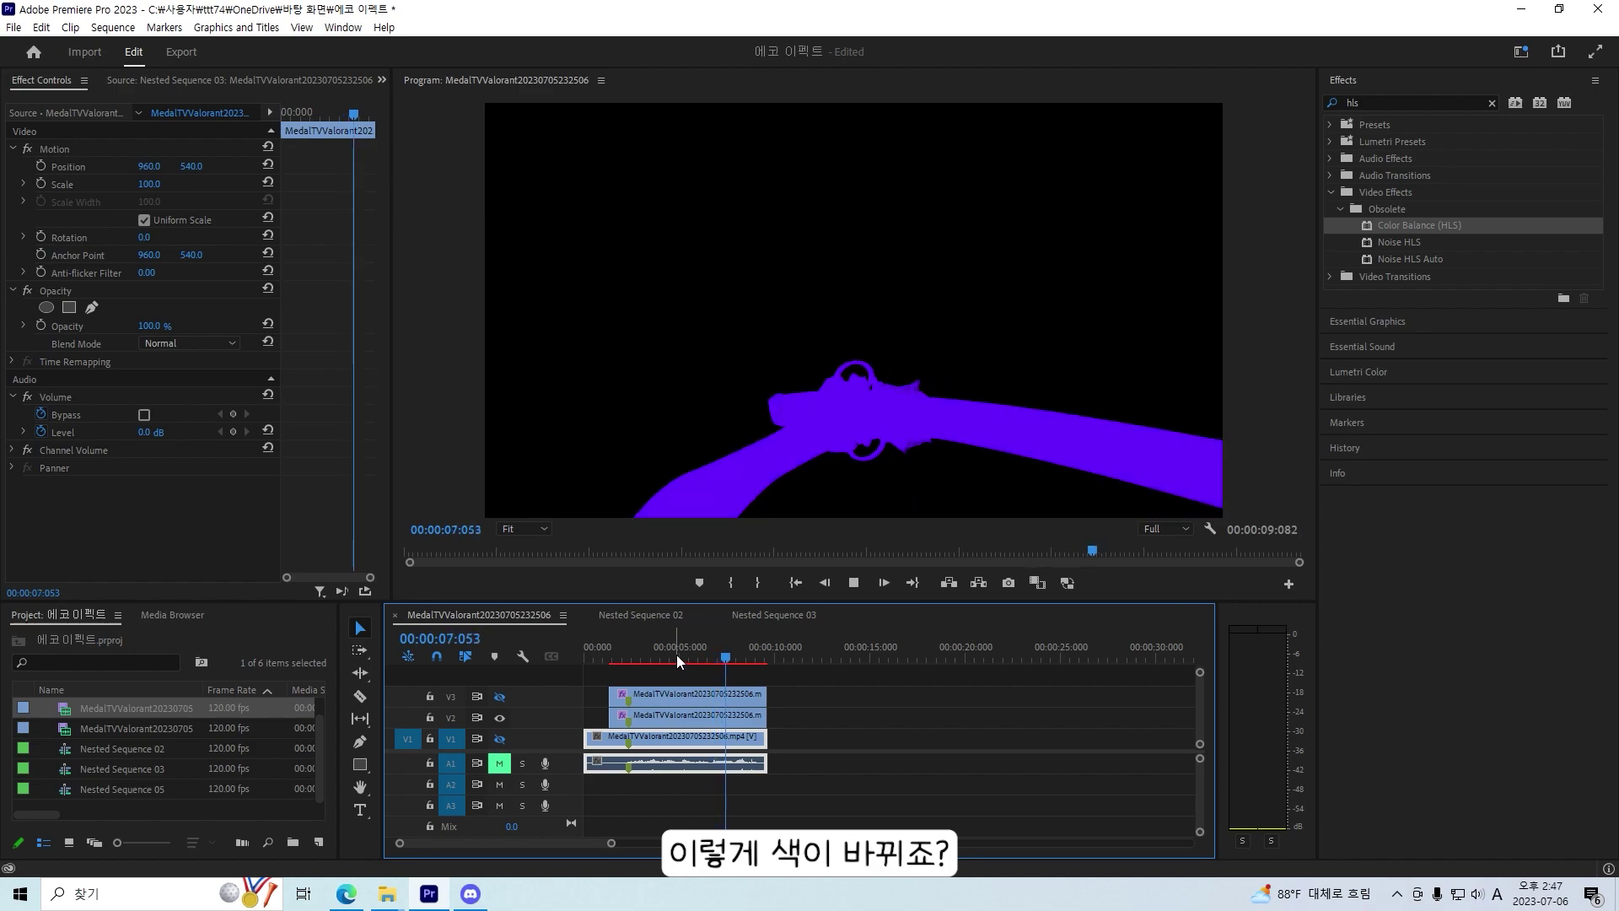
pyautogui.moveTo(761, 655); pyautogui.dragTo(650, 657)
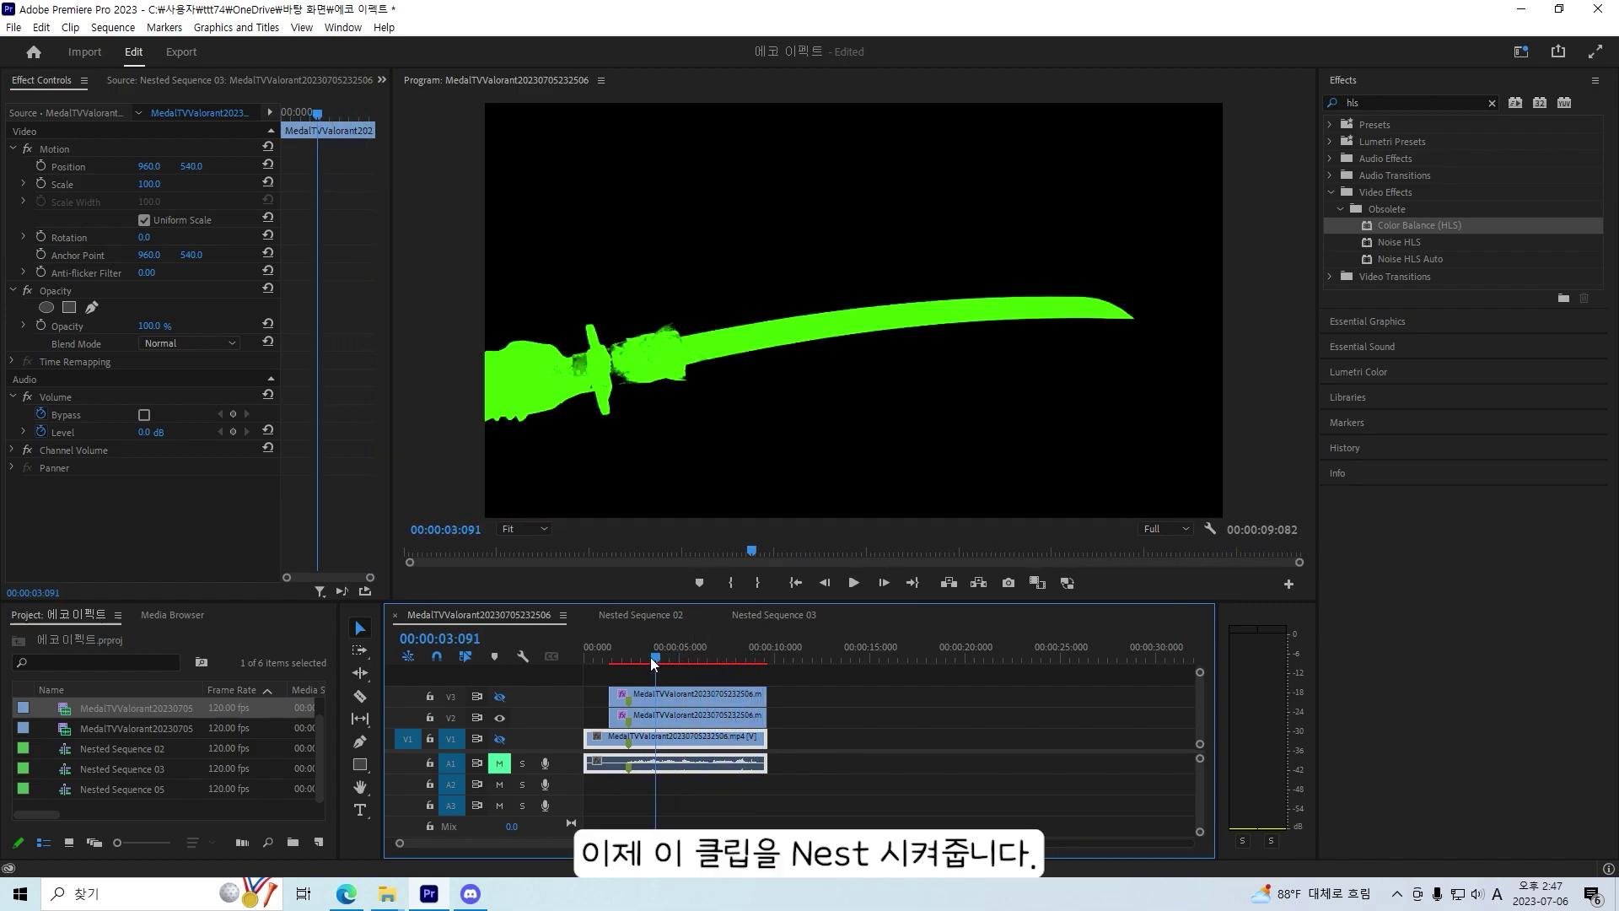
# - Nest the tinted V2 clip, keeping the suggested name Nested Sequence 06
pyautogui.rightClick(685, 720)
pyautogui.click(759, 459)
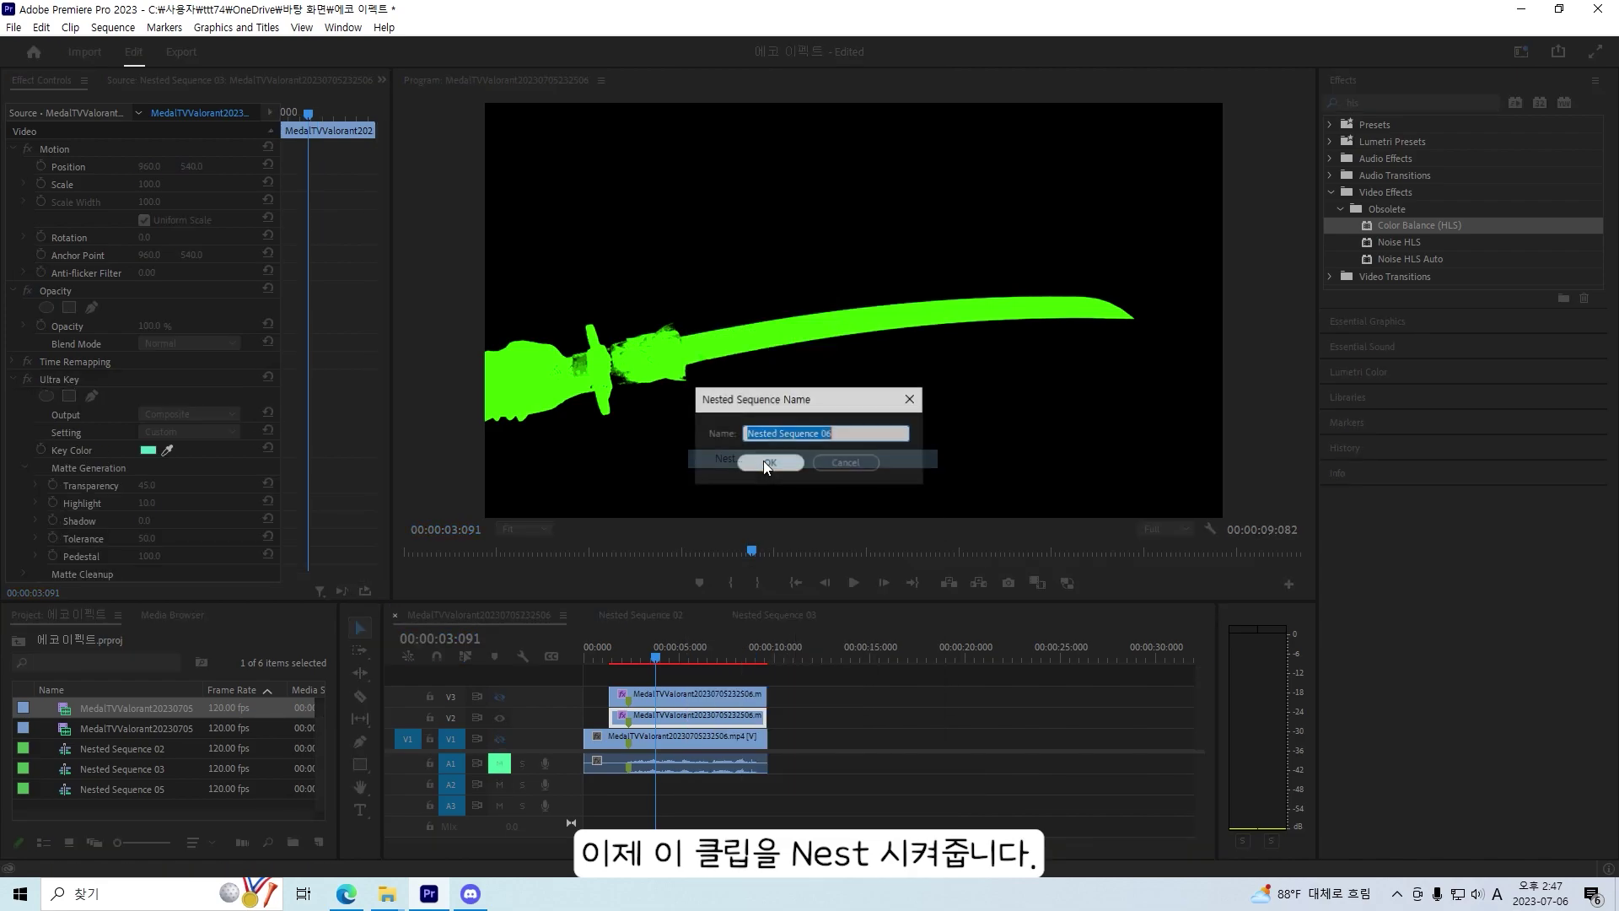
pyautogui.click(751, 463)
# - Find the Echo video effect, apply it to the nested clip on V2, and set Number Of Echoes to 3
pyautogui.click(727, 717)
pyautogui.hotkey('shift', '7')
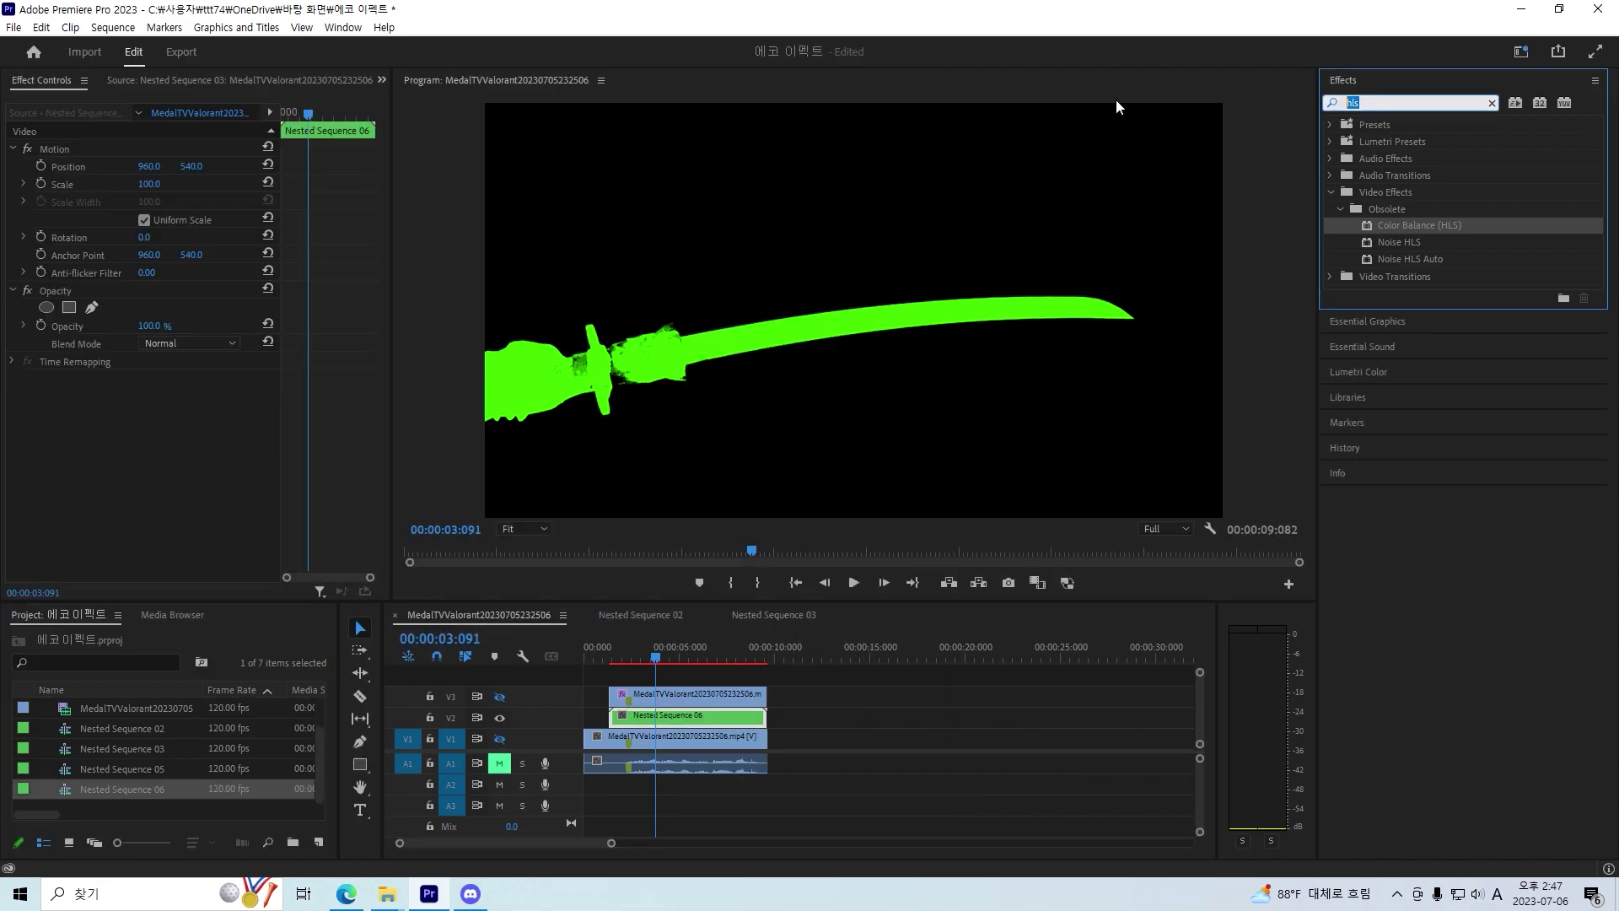
pyautogui.write('echo')
pyautogui.moveTo(1388, 293); pyautogui.dragTo(718, 718)
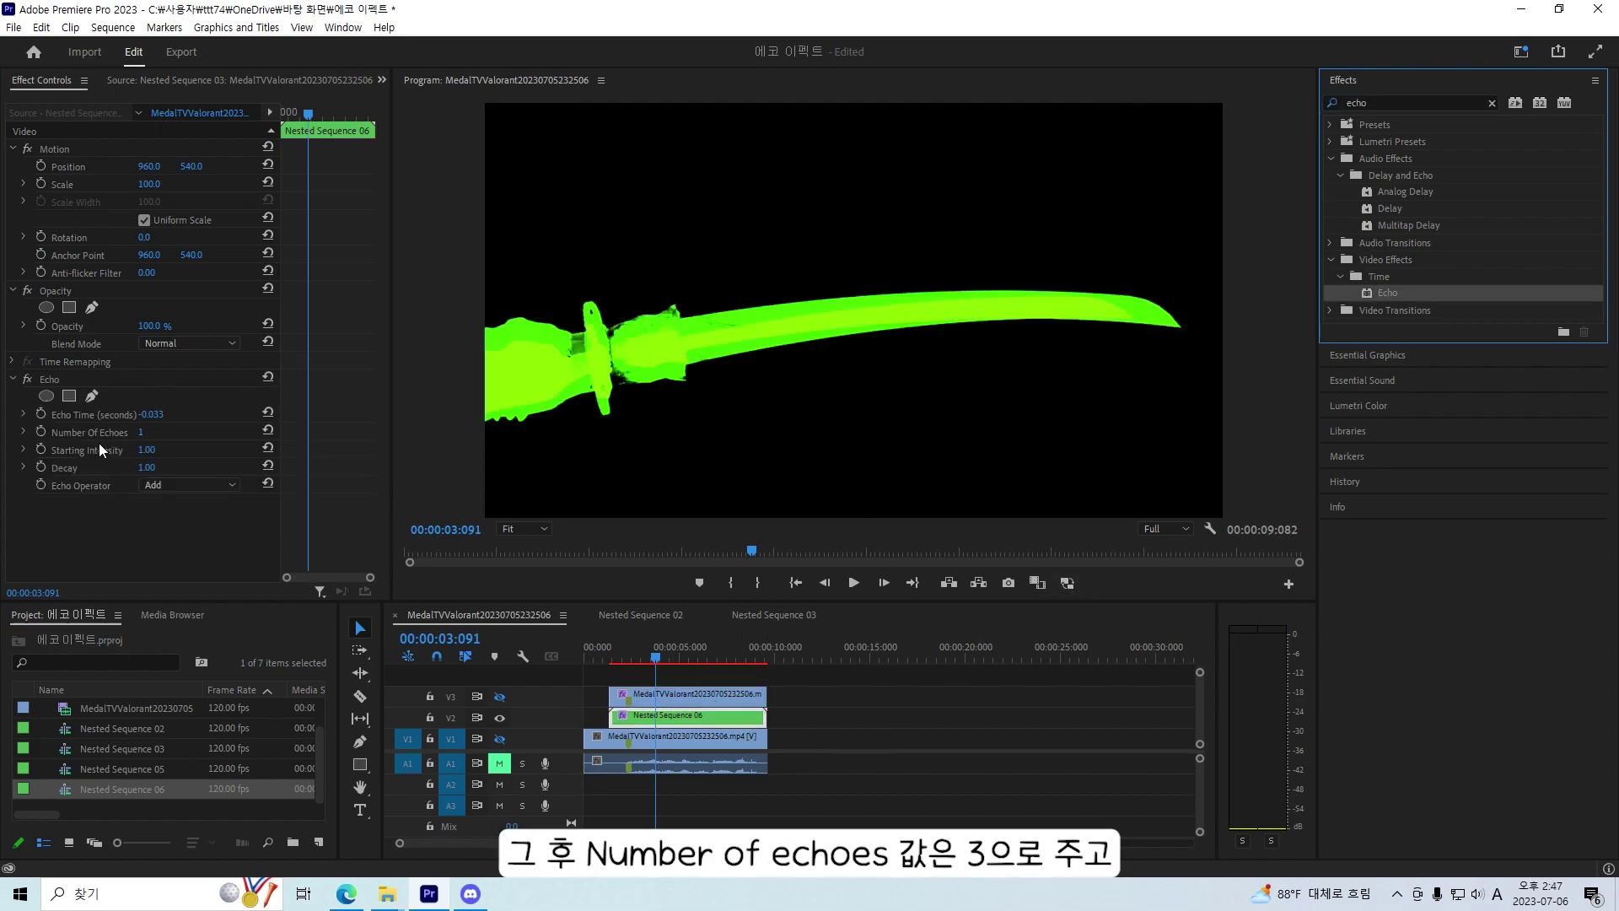
pyautogui.click(140, 433)
pyautogui.press('Return')
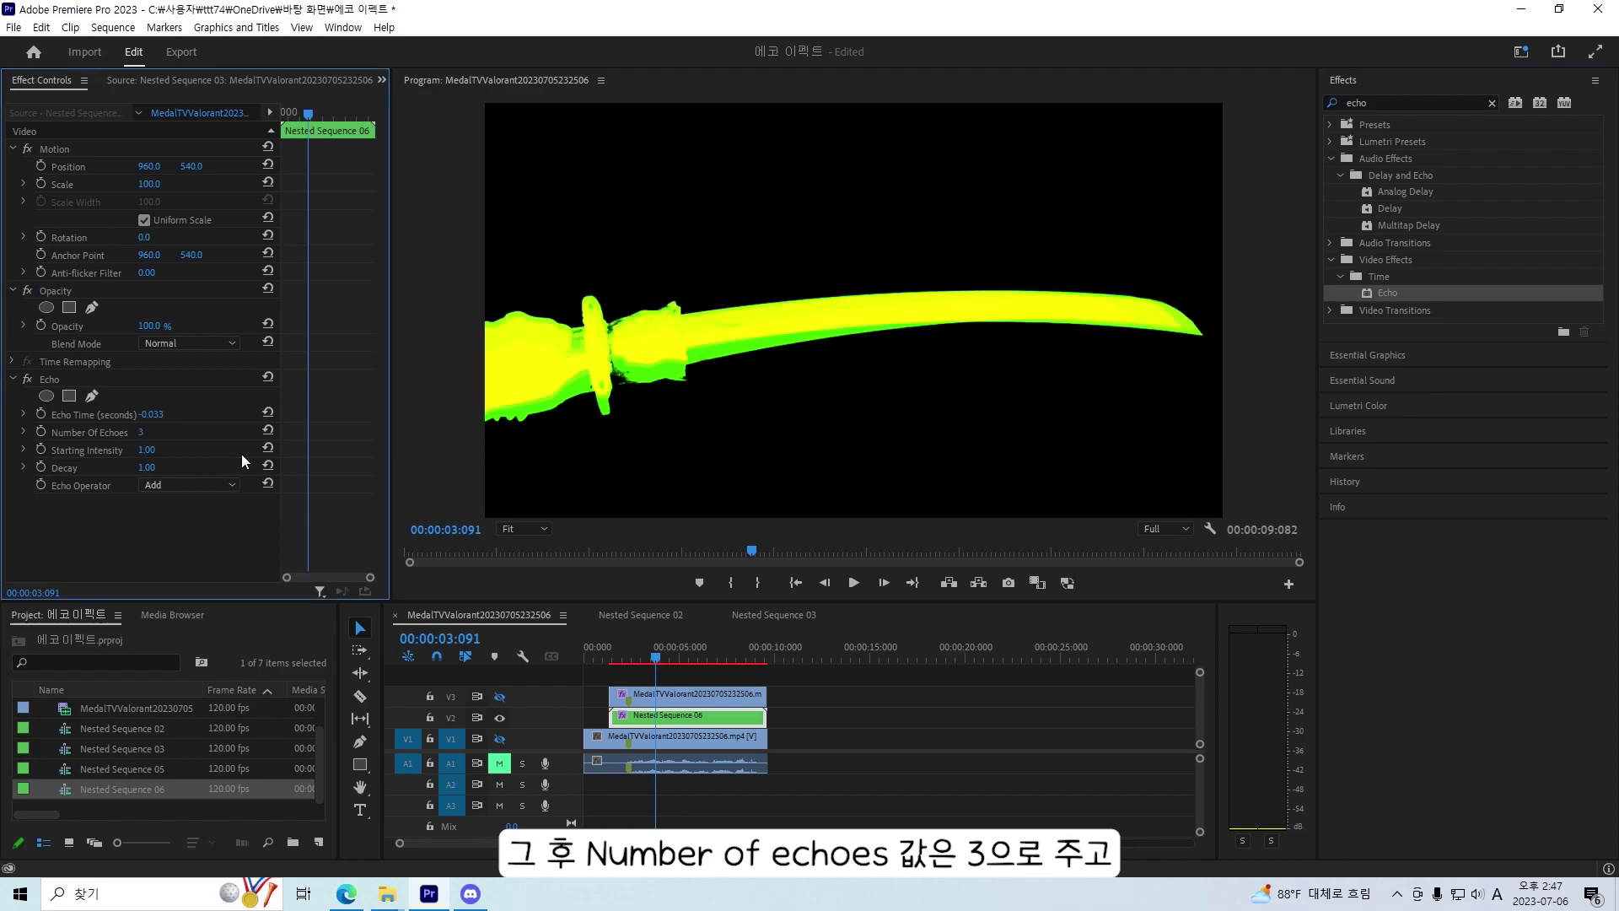
# - Set the Opacity Blend Mode of the nested V2 clip to Screen
pyautogui.click(681, 693)
pyautogui.click(681, 716)
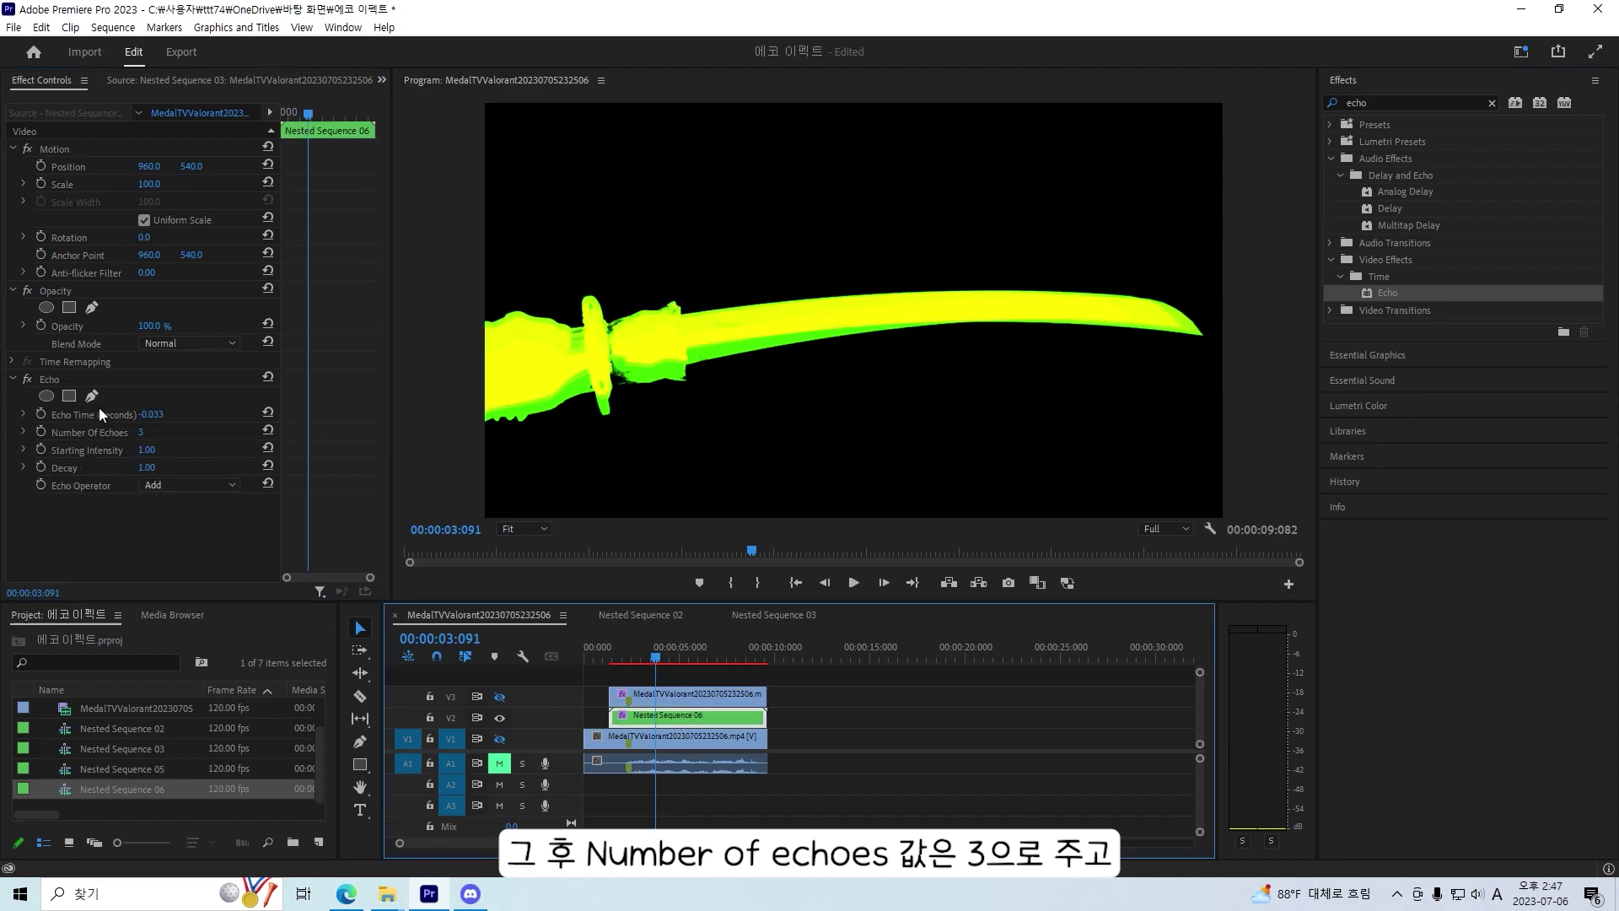
pyautogui.click(221, 343)
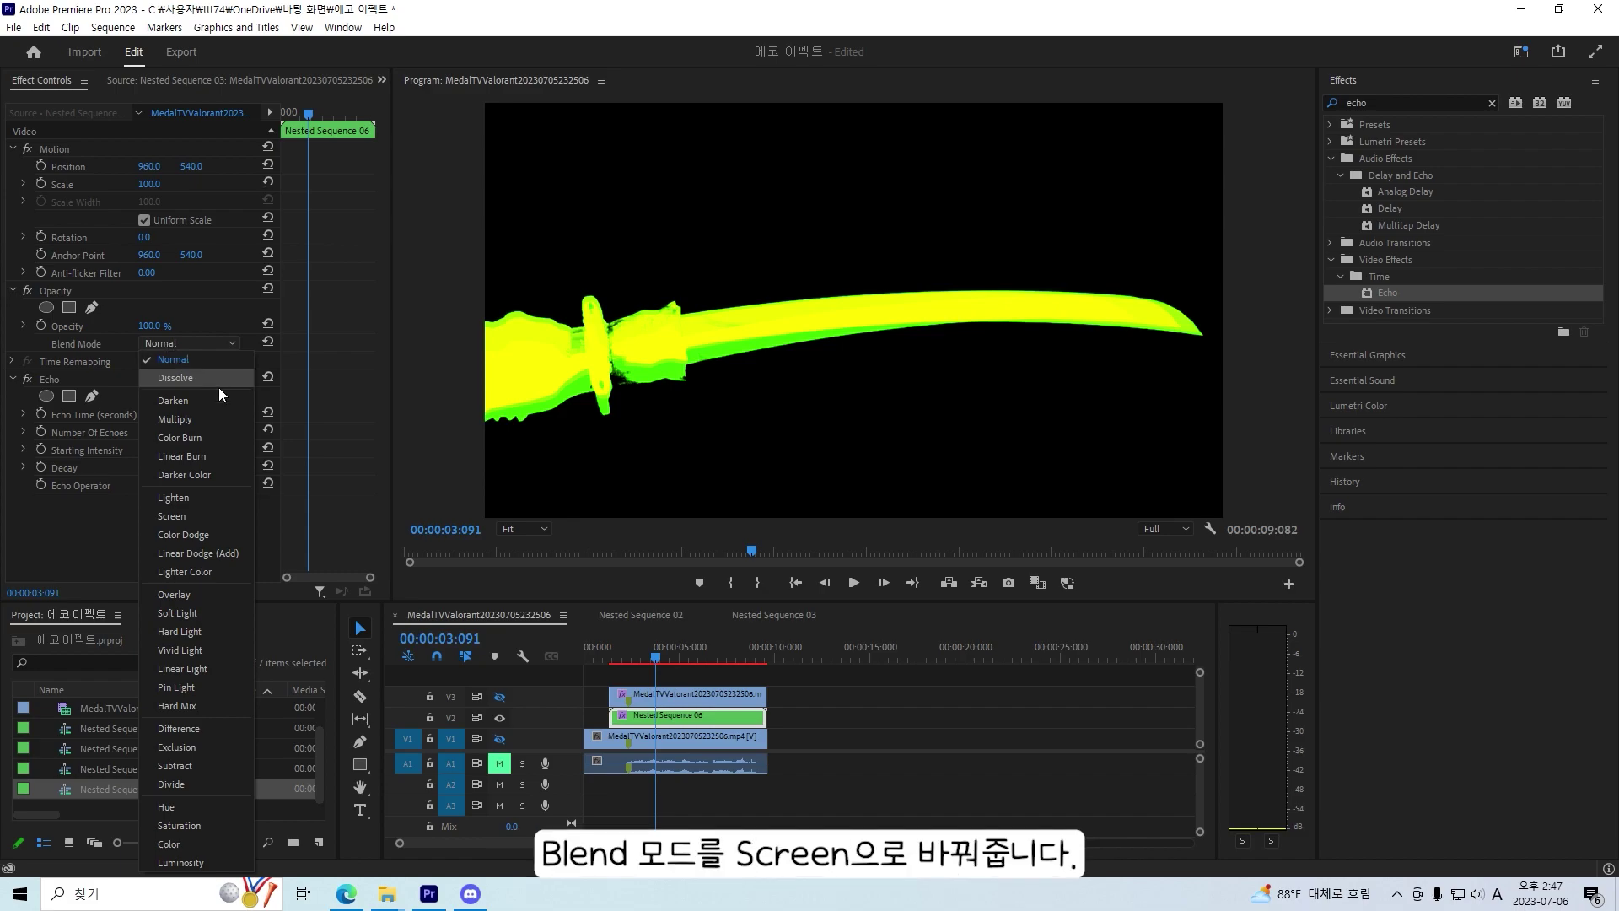
pyautogui.click(209, 515)
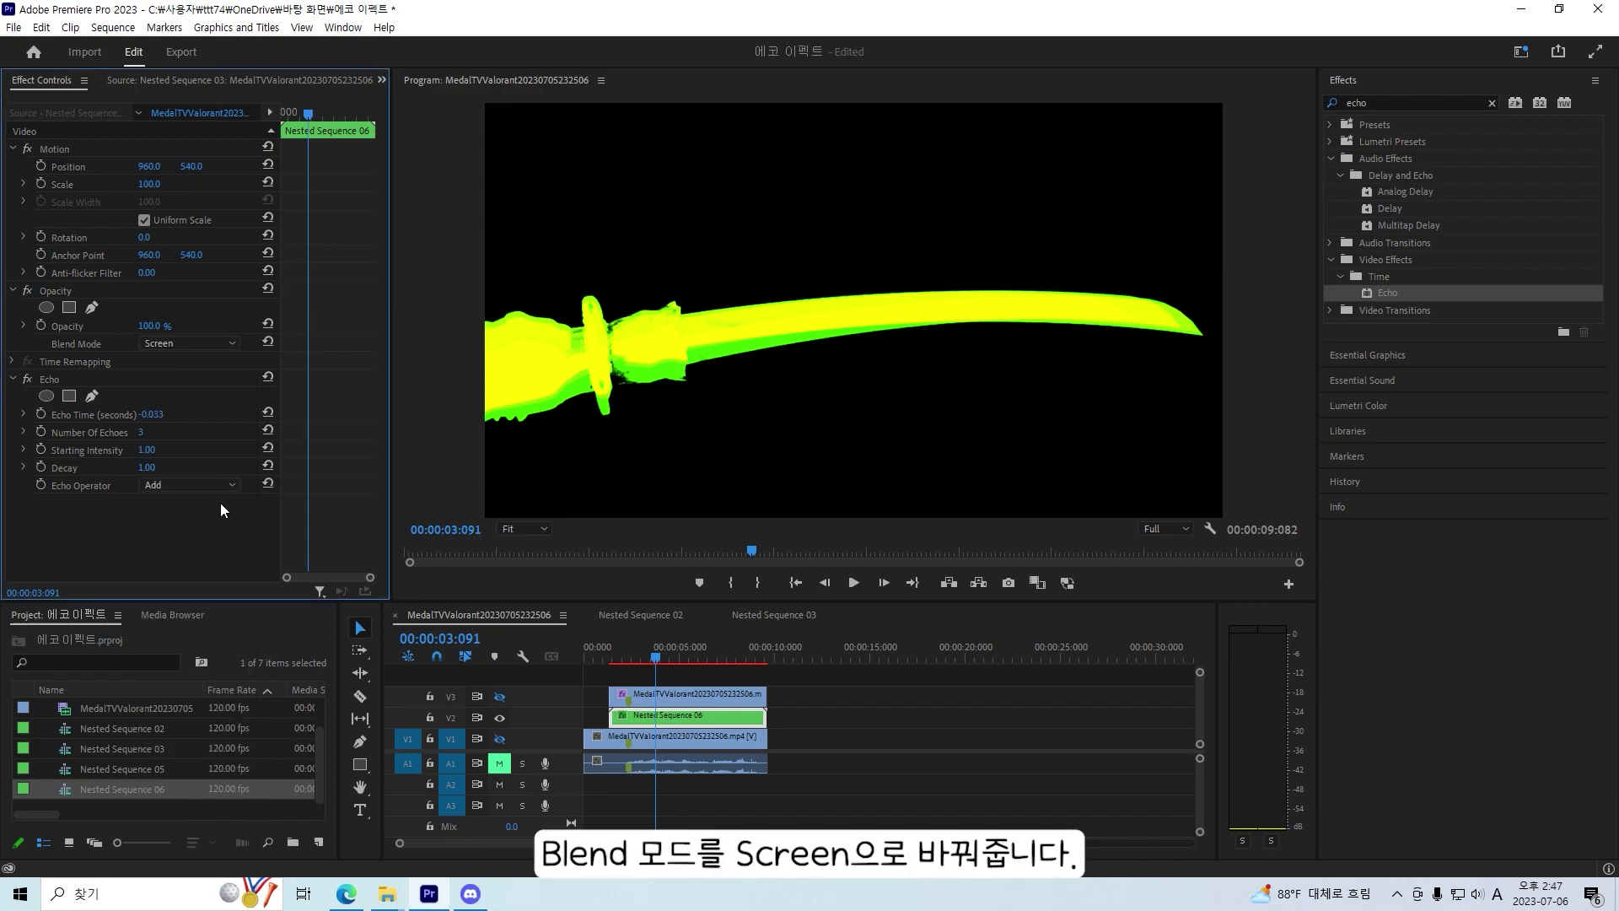
pyautogui.click(184, 342)
pyautogui.click(204, 589)
pyautogui.click(191, 347)
pyautogui.click(198, 512)
# - Turn the V3 and V1 track outputs back on and preview the combined echo effect over the gameplay
pyautogui.click(500, 696)
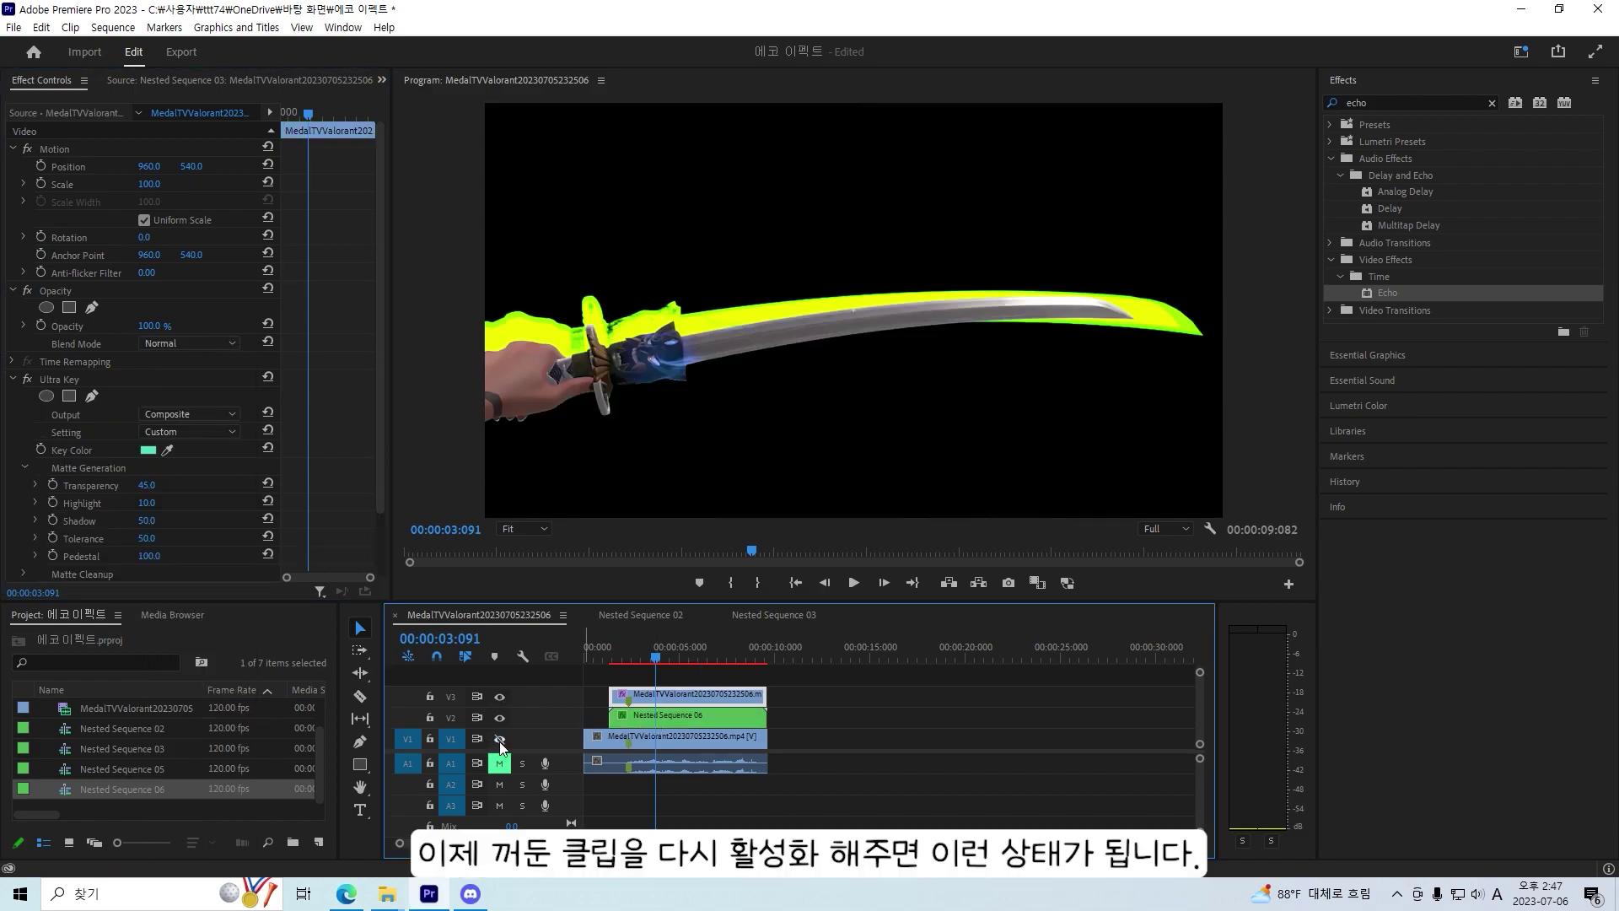
pyautogui.click(499, 739)
pyautogui.moveTo(650, 654)
pyautogui.mouseDown()
pyautogui.moveTo(609, 667)
pyautogui.moveTo(700, 651)
pyautogui.moveTo(622, 657)
pyautogui.moveTo(641, 656)
pyautogui.mouseUp()
pyautogui.click(707, 678)
pyautogui.click(641, 656)
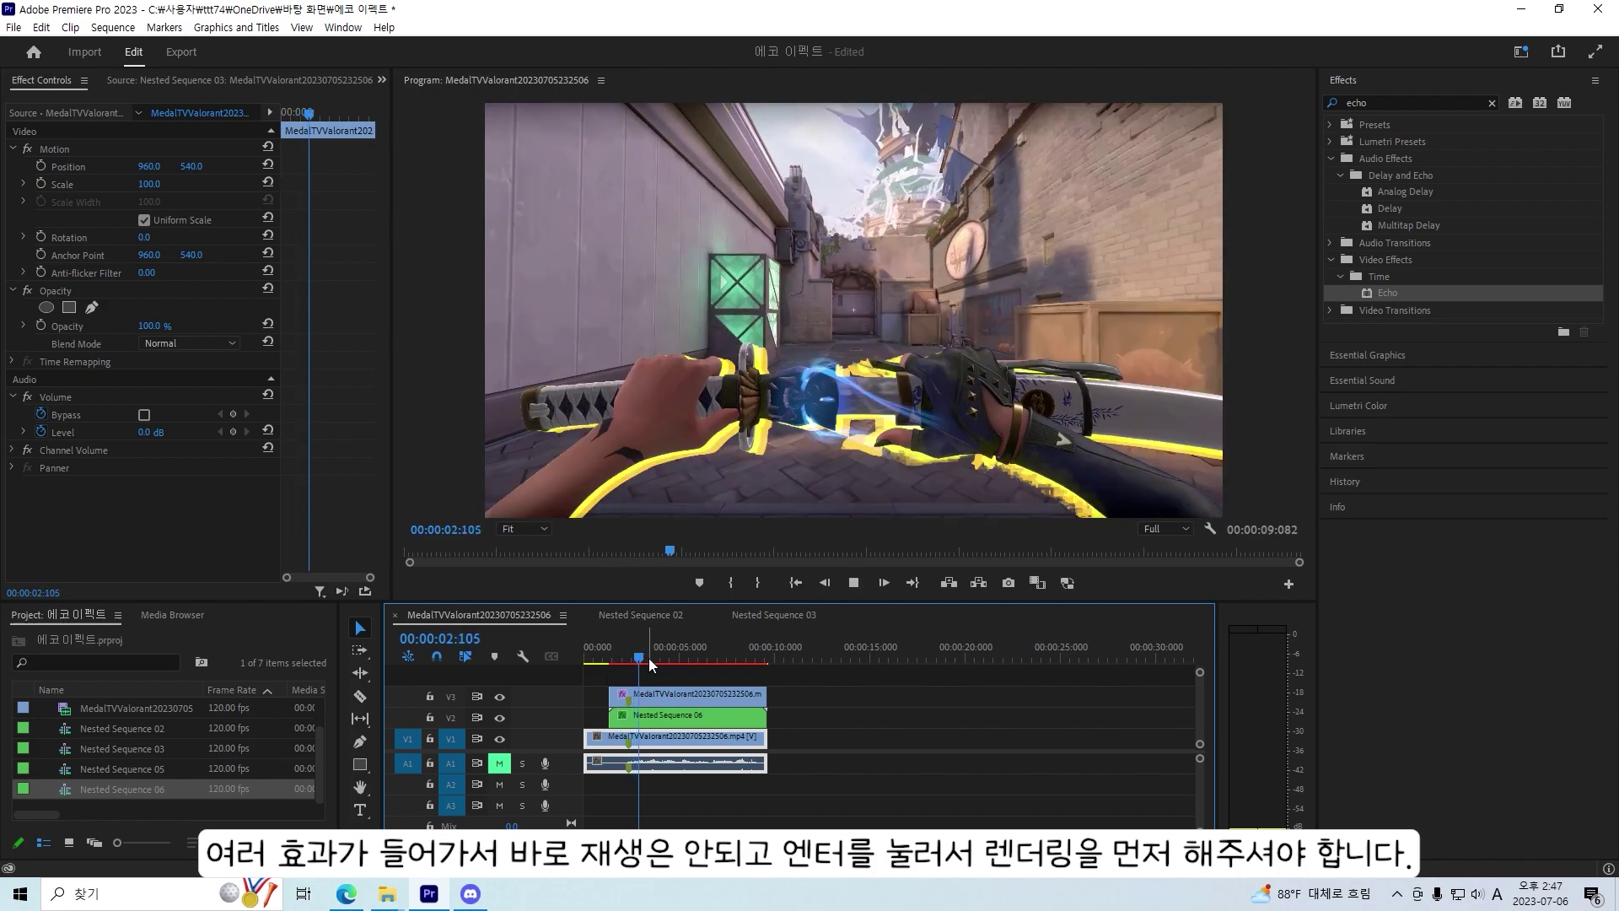
pyautogui.press('space')
pyautogui.moveTo(653, 658); pyautogui.dragTo(627, 658)
# - Render the sequence's effects and review the playback, returning to about 00:00:01:044
pyautogui.click(823, 722)
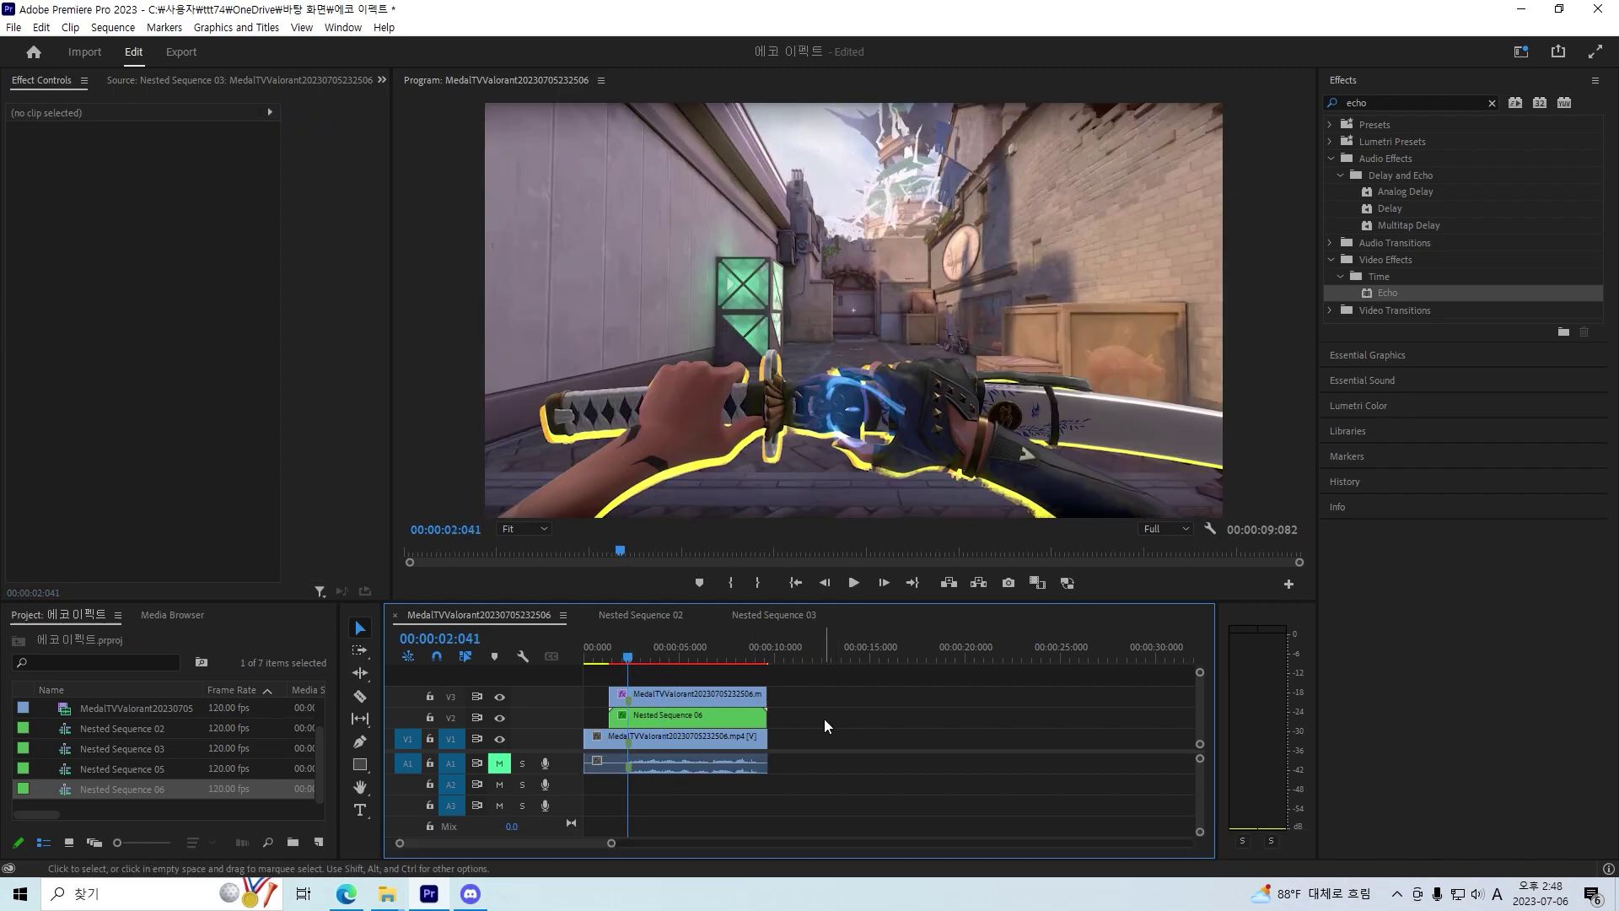
pyautogui.press('Return')
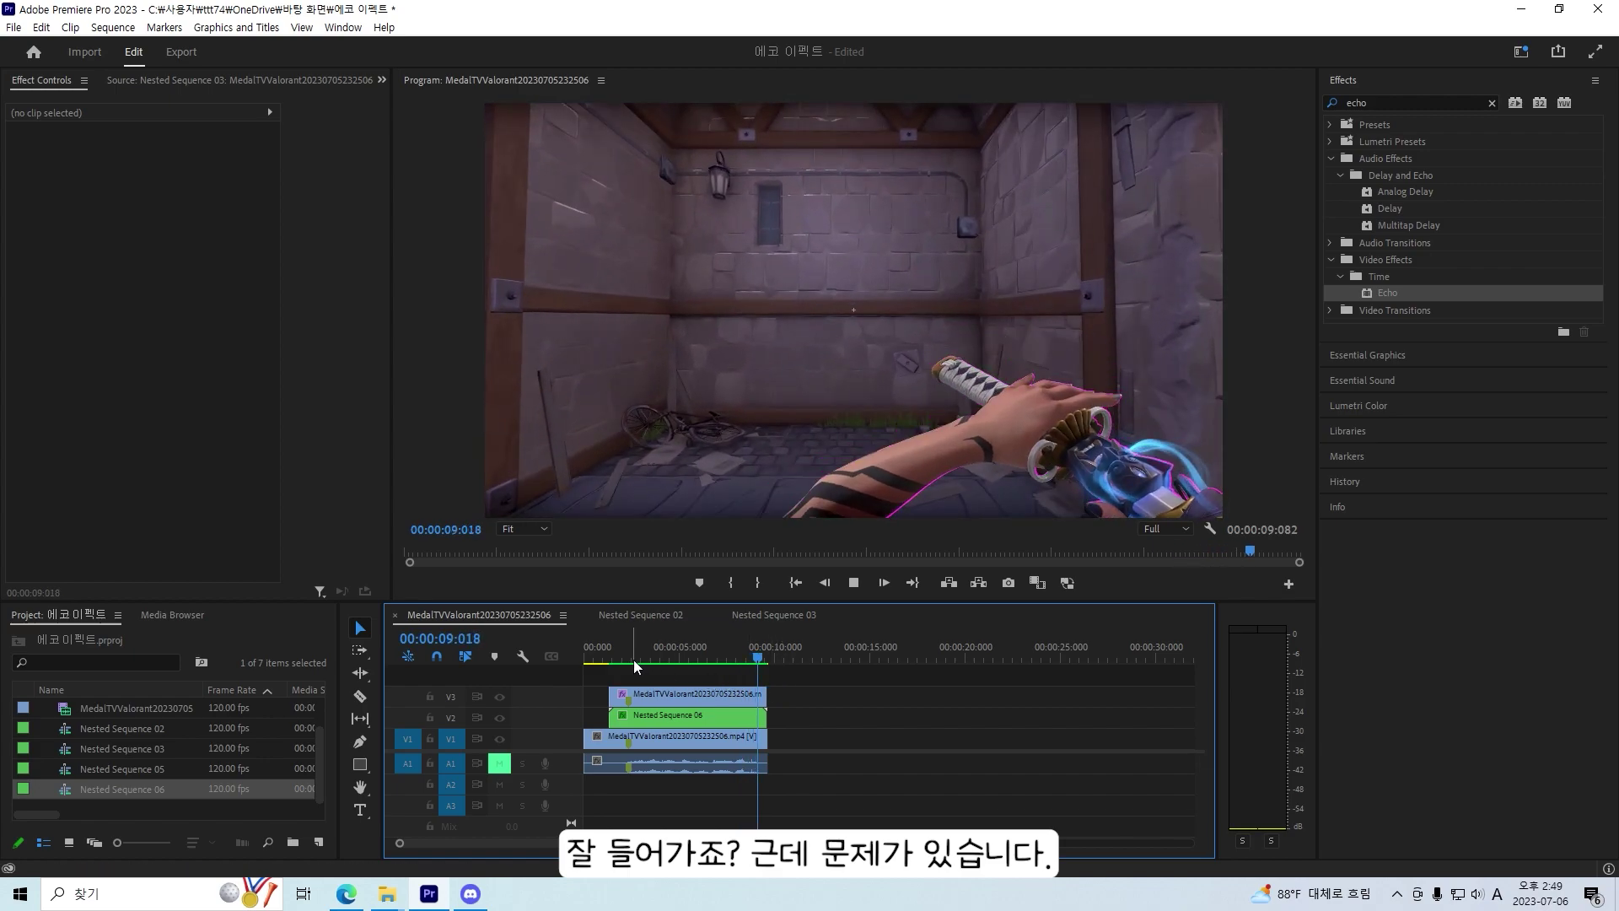
pyautogui.moveTo(634, 659); pyautogui.dragTo(613, 663)
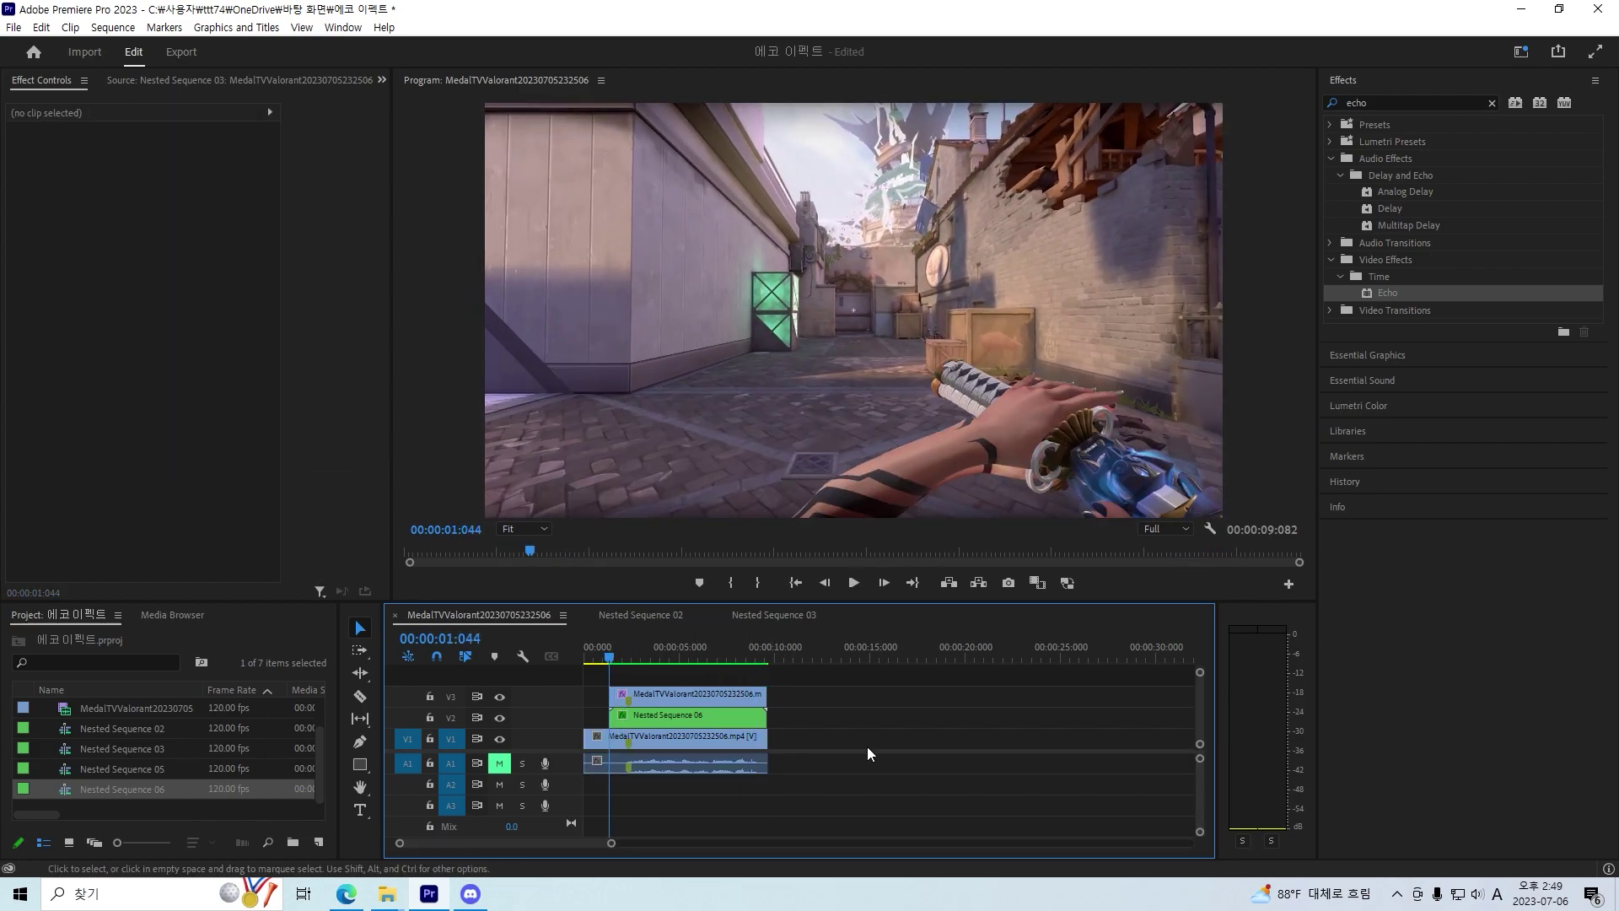
# - Find the Distort Transform effect and apply it to the keyed clip on V3
pyautogui.scroll(5, 860, 742)
pyautogui.click(860, 651)
pyautogui.moveTo(862, 653); pyautogui.dragTo(838, 658)
pyautogui.click(869, 697)
pyautogui.doubleClick(1388, 104)
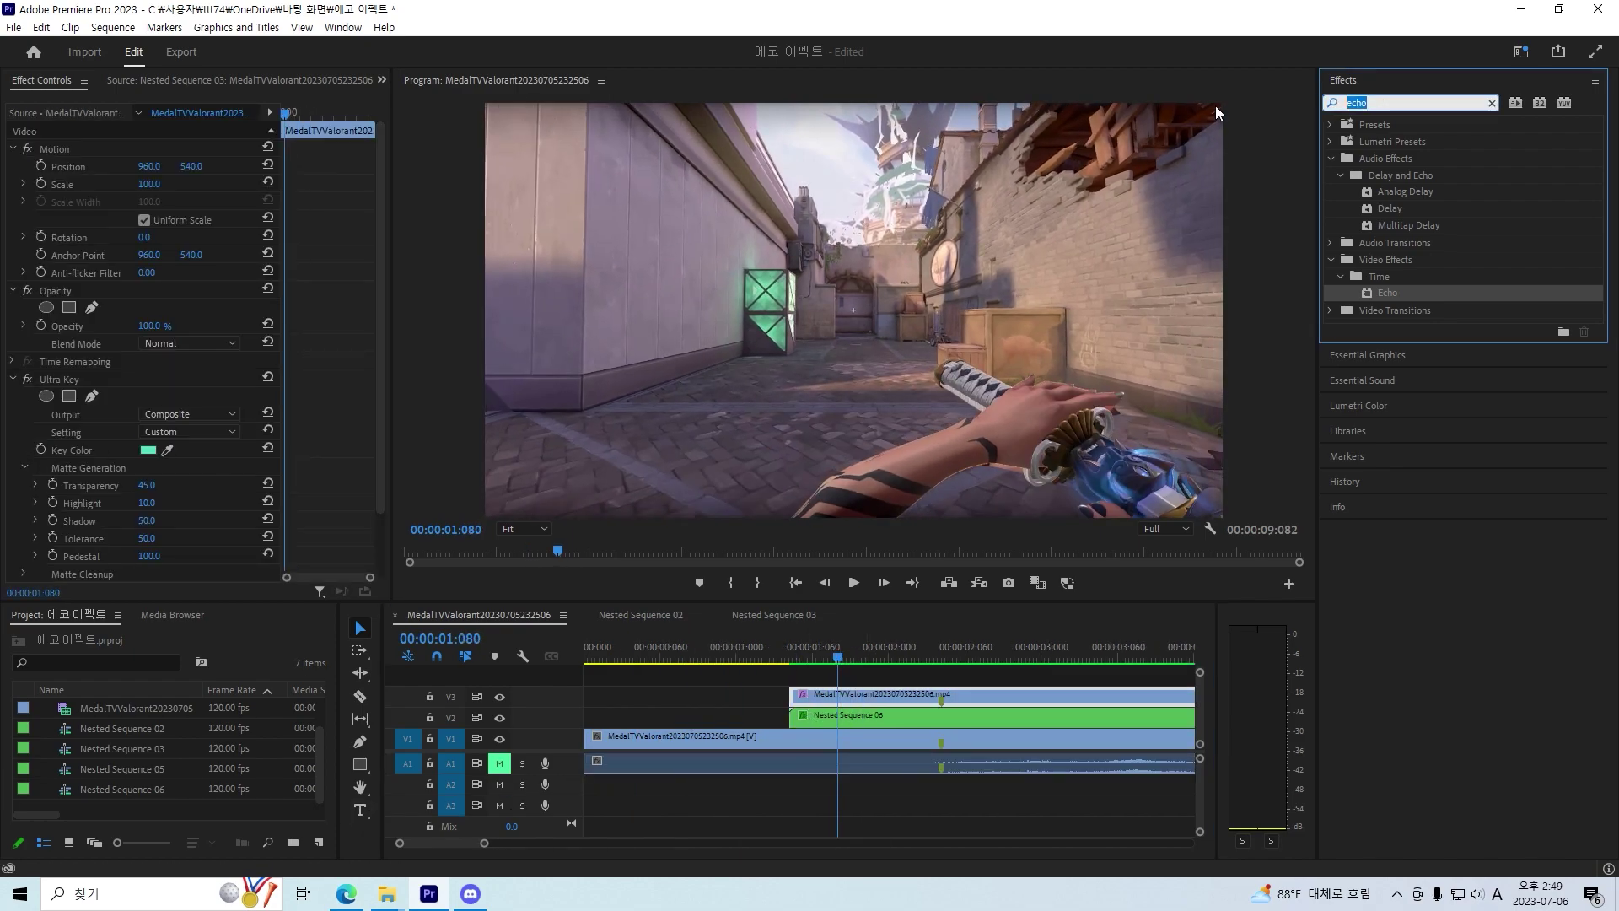
pyautogui.write('transform')
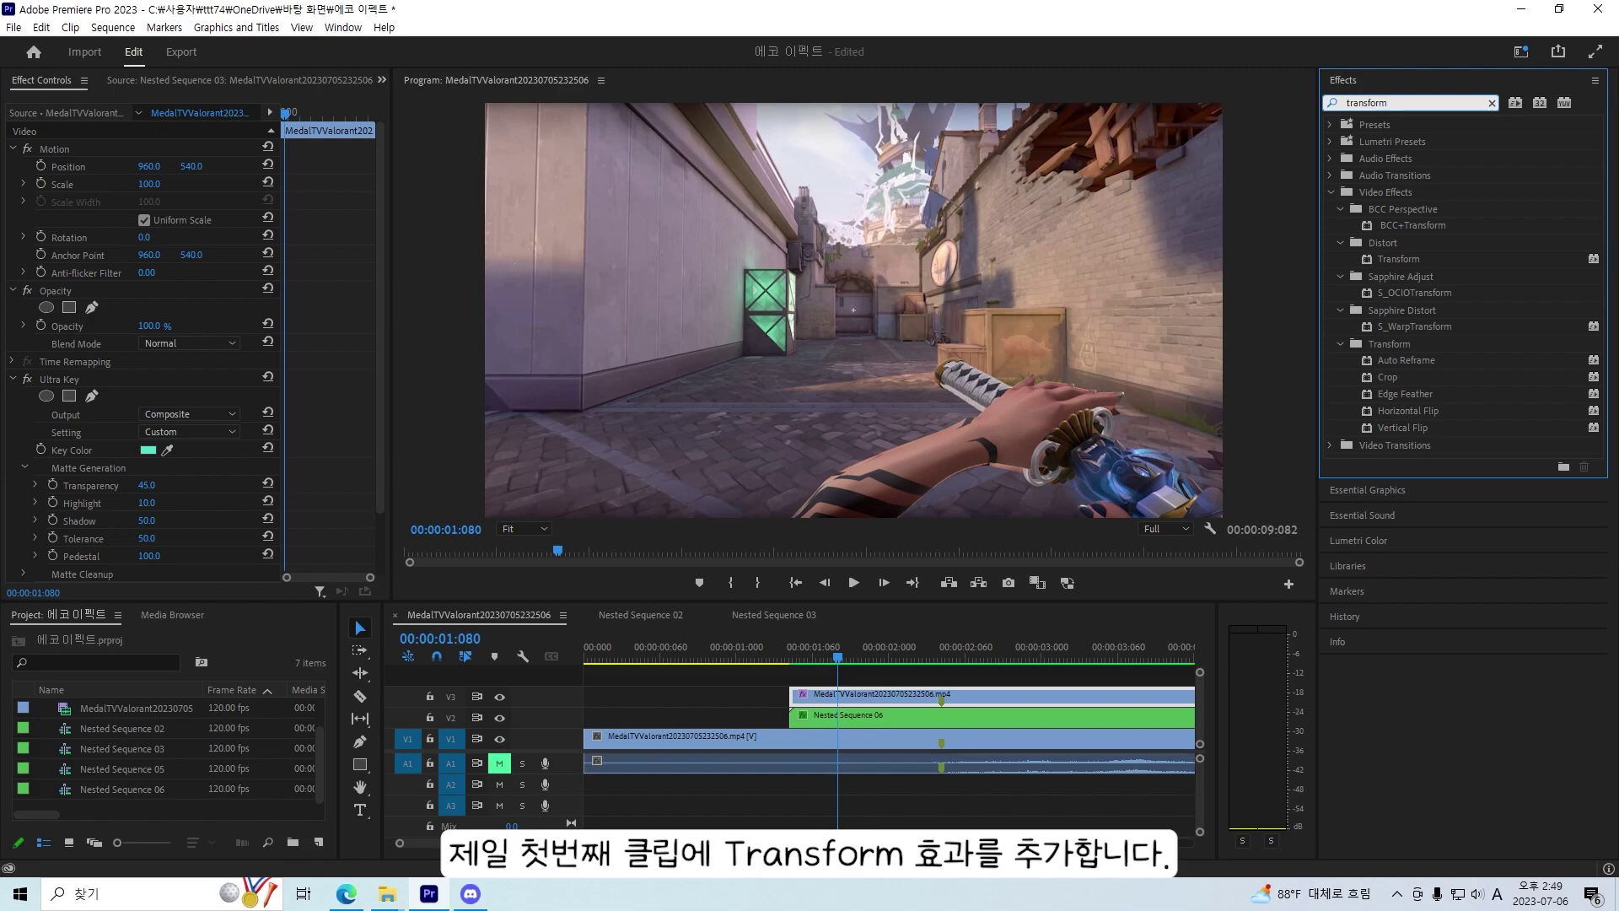
pyautogui.moveTo(1399, 259); pyautogui.dragTo(1018, 483)
# - Enable Transform Opacity keyframing on the V3 clip at 00:00:02:000, during the sword-drawing motion
pyautogui.moveTo(907, 700); pyautogui.dragTo(892, 665)
pyautogui.click(871, 657)
pyautogui.click(150, 327)
pyautogui.scroll(-6, 184, 524)
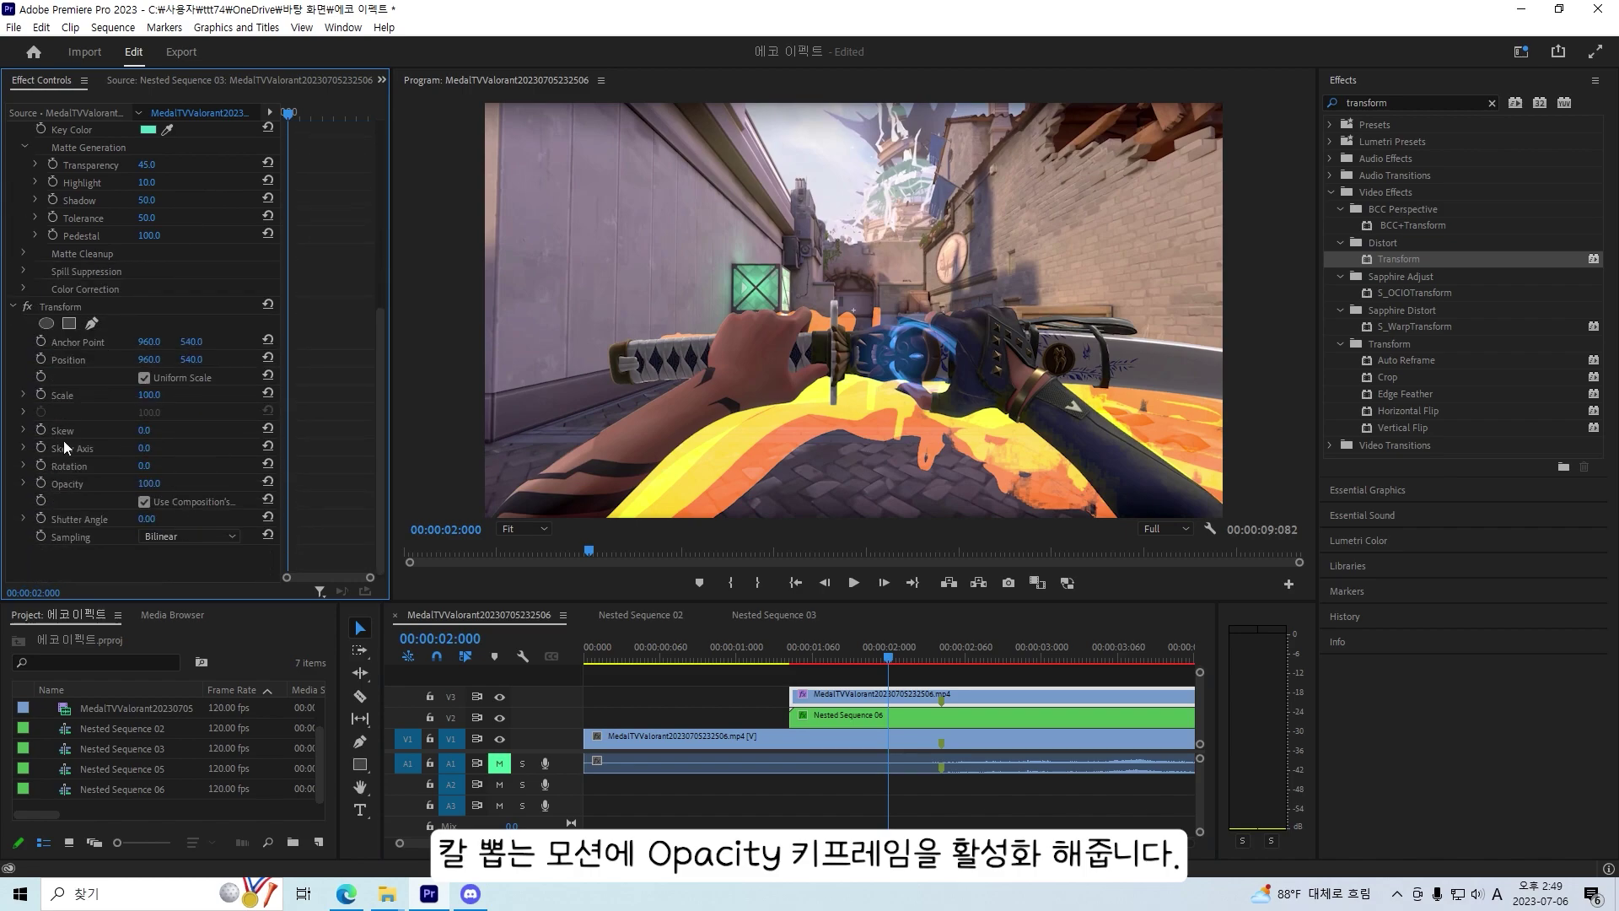
pyautogui.click(41, 483)
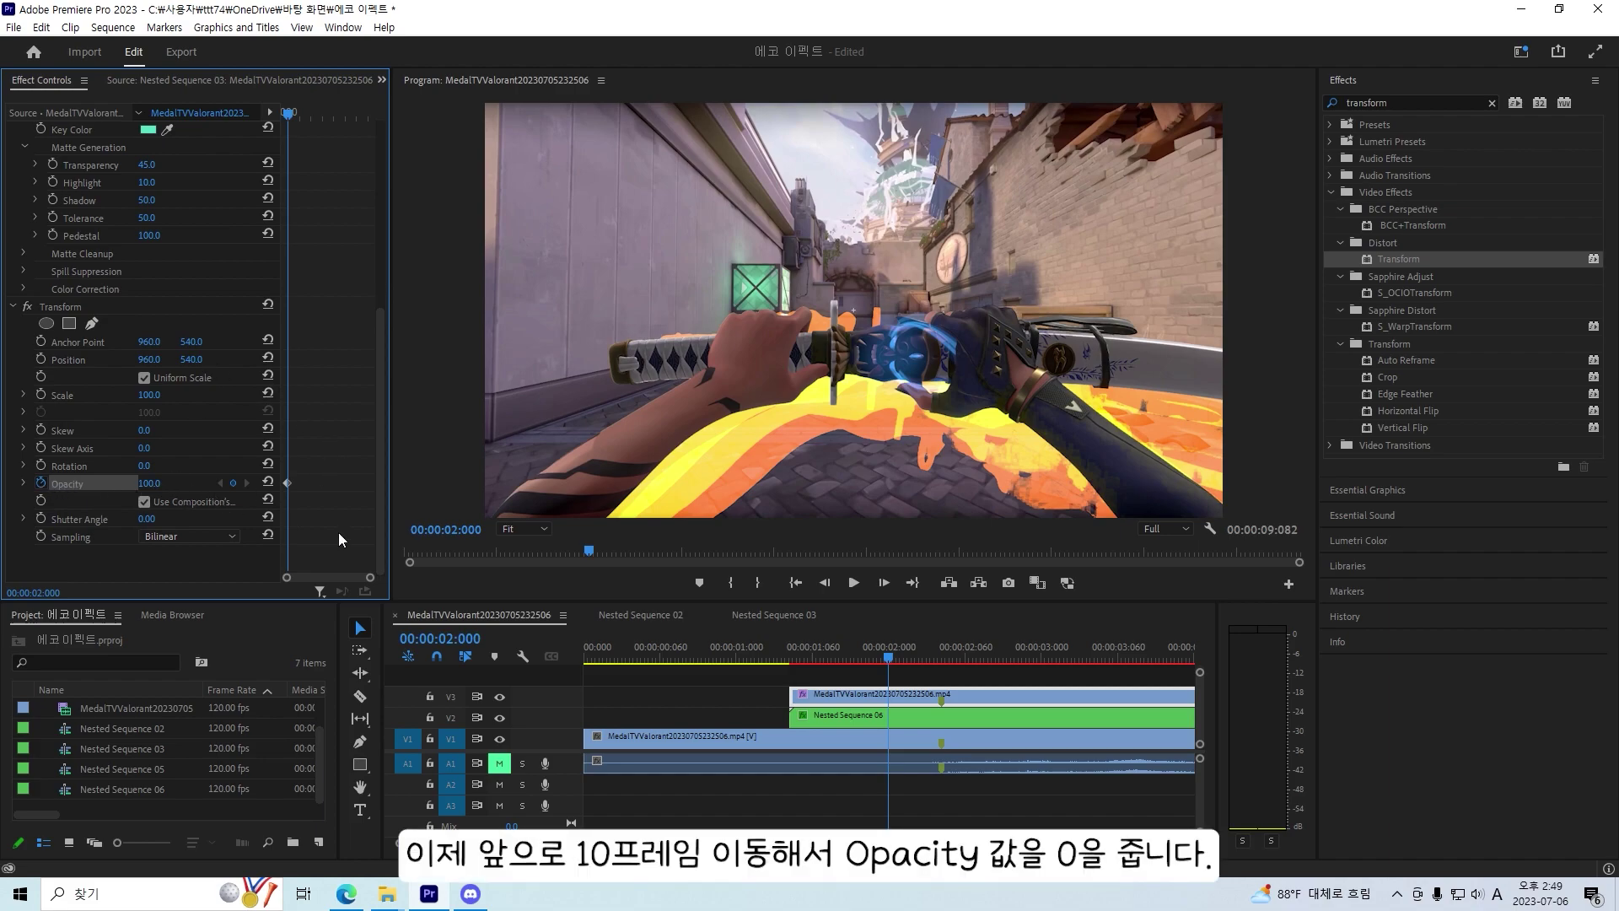
# - Set the V3 clip's Transform Opacity to 0 at 00:00:01:115
pyautogui.hotkey('shift', 'Left')
pyautogui.click(151, 483)
pyautogui.write('0')
pyautogui.press('Return')
# - Copy the V3 clip's Transform effect with its Opacity keyframes onto the nested clip on V2 and check the fade-in
pyautogui.click(59, 308)
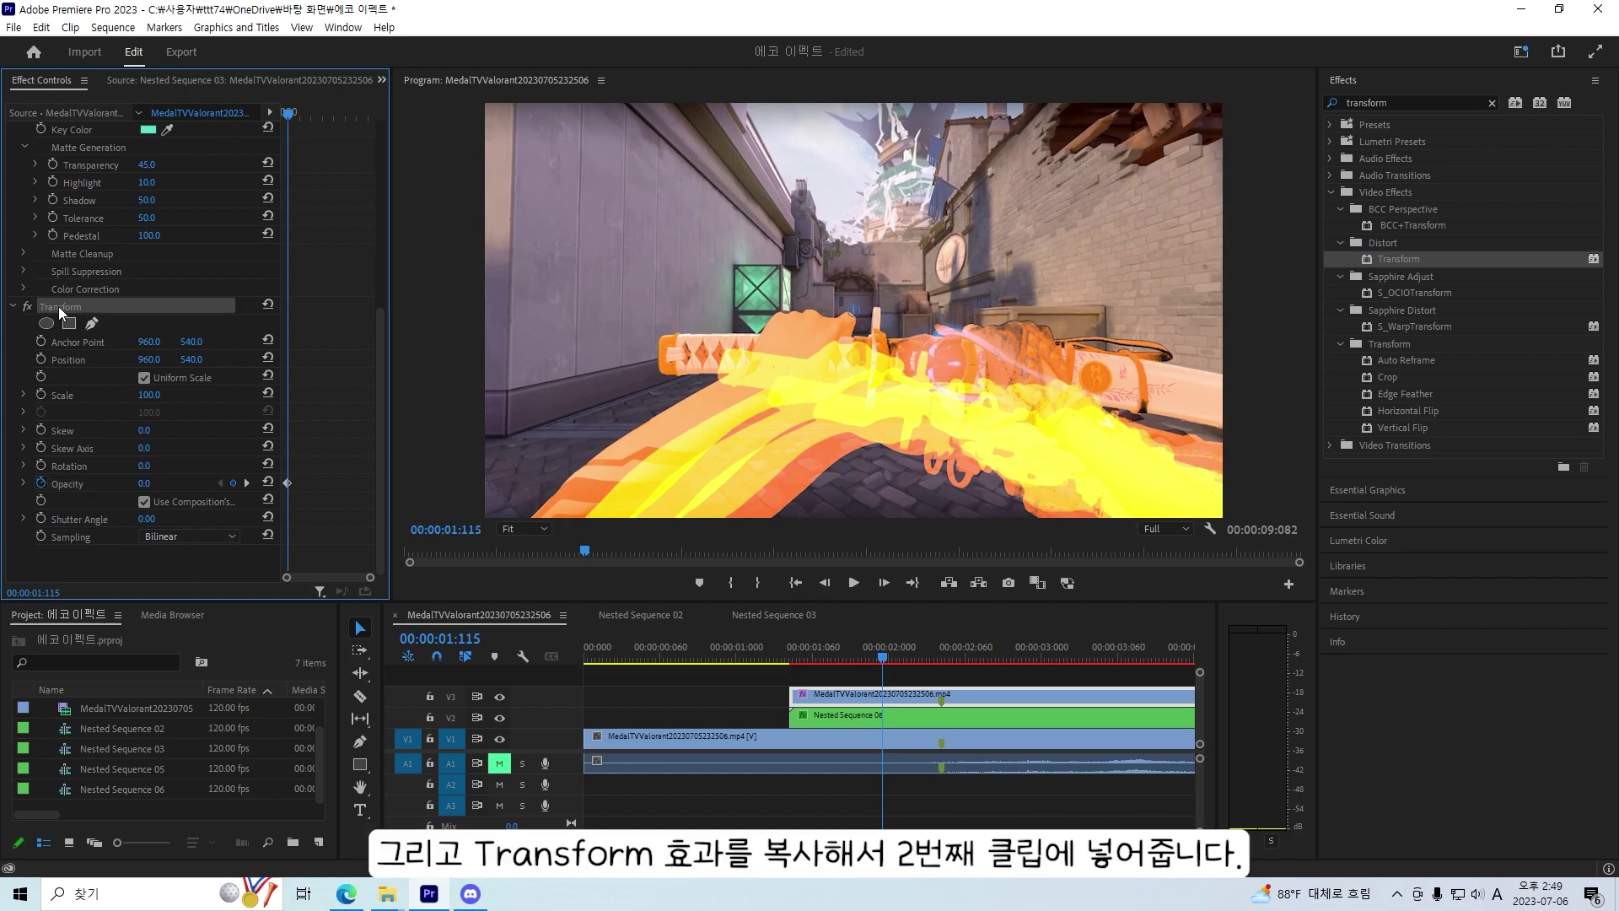
pyautogui.click(852, 720)
pyautogui.hotkey('ctrl', 'v')
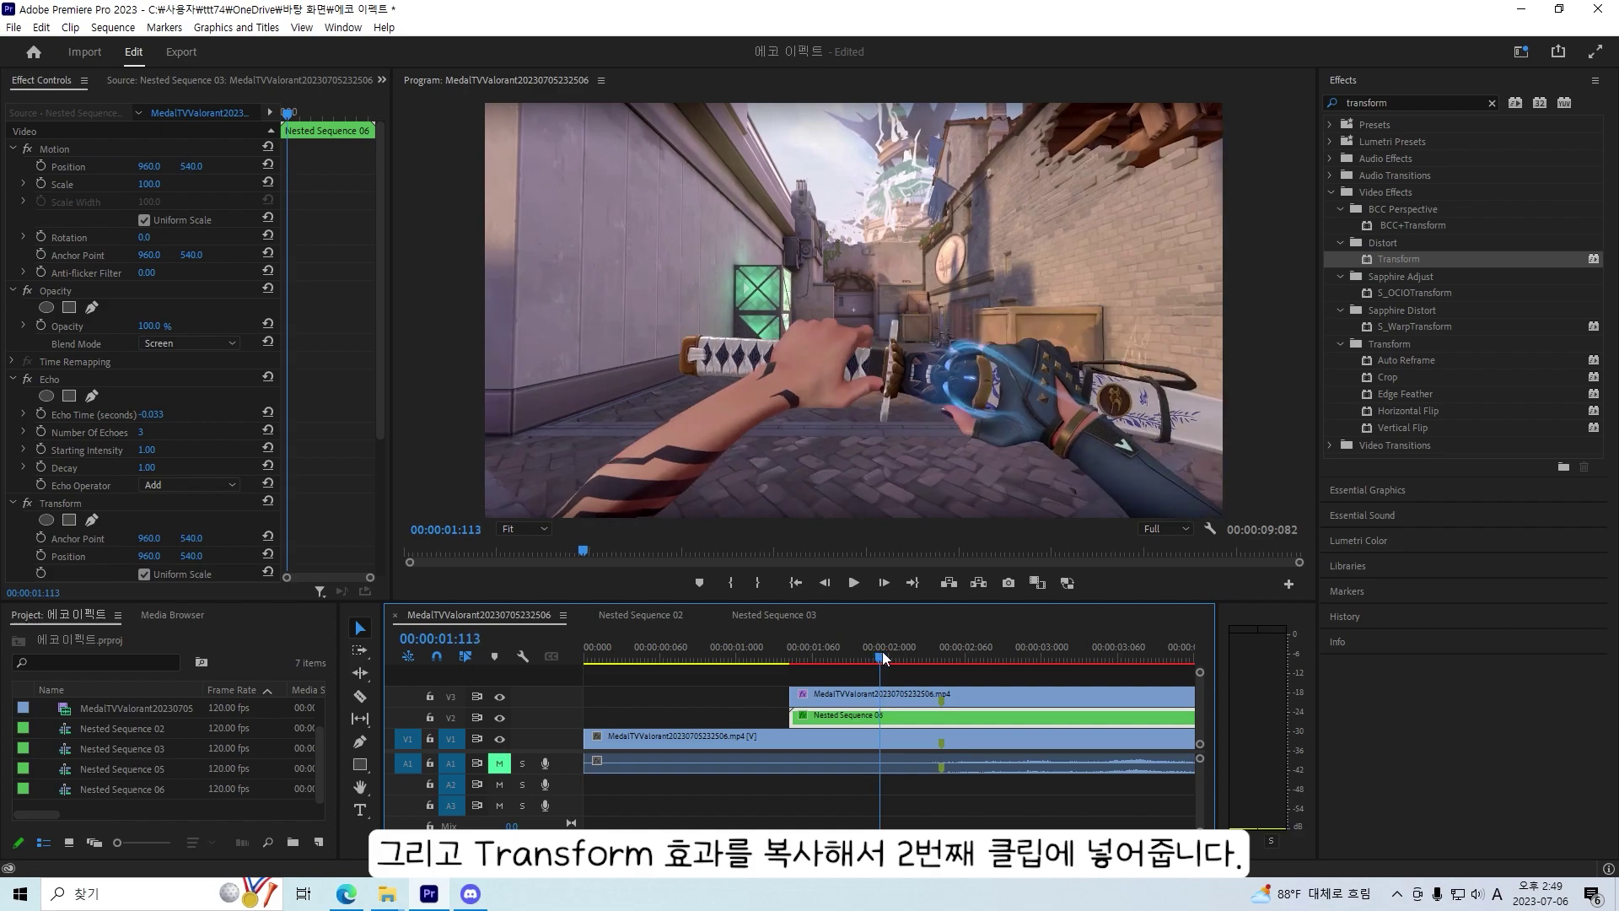
pyautogui.moveTo(885, 652); pyautogui.dragTo(893, 658)
# - Shift both Transform Opacity keyframes of the V3 clip earlier so its fade-in precedes the nested clip's, and check the transition
pyautogui.click(897, 691)
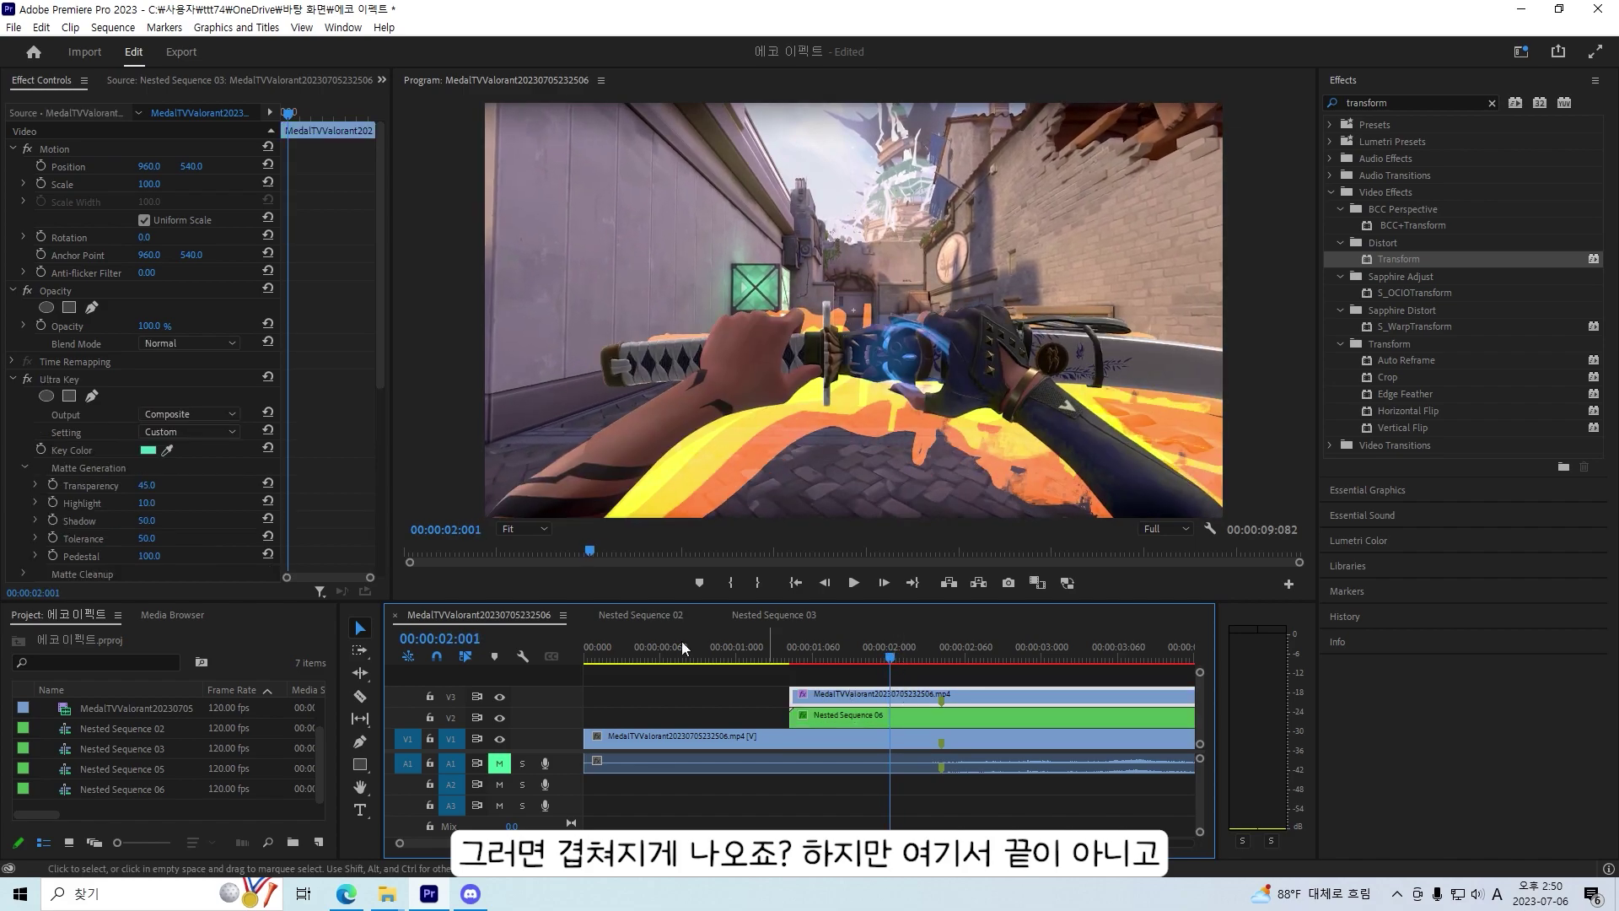
pyautogui.scroll(-2, 327, 501)
pyautogui.scroll(-5, 328, 501)
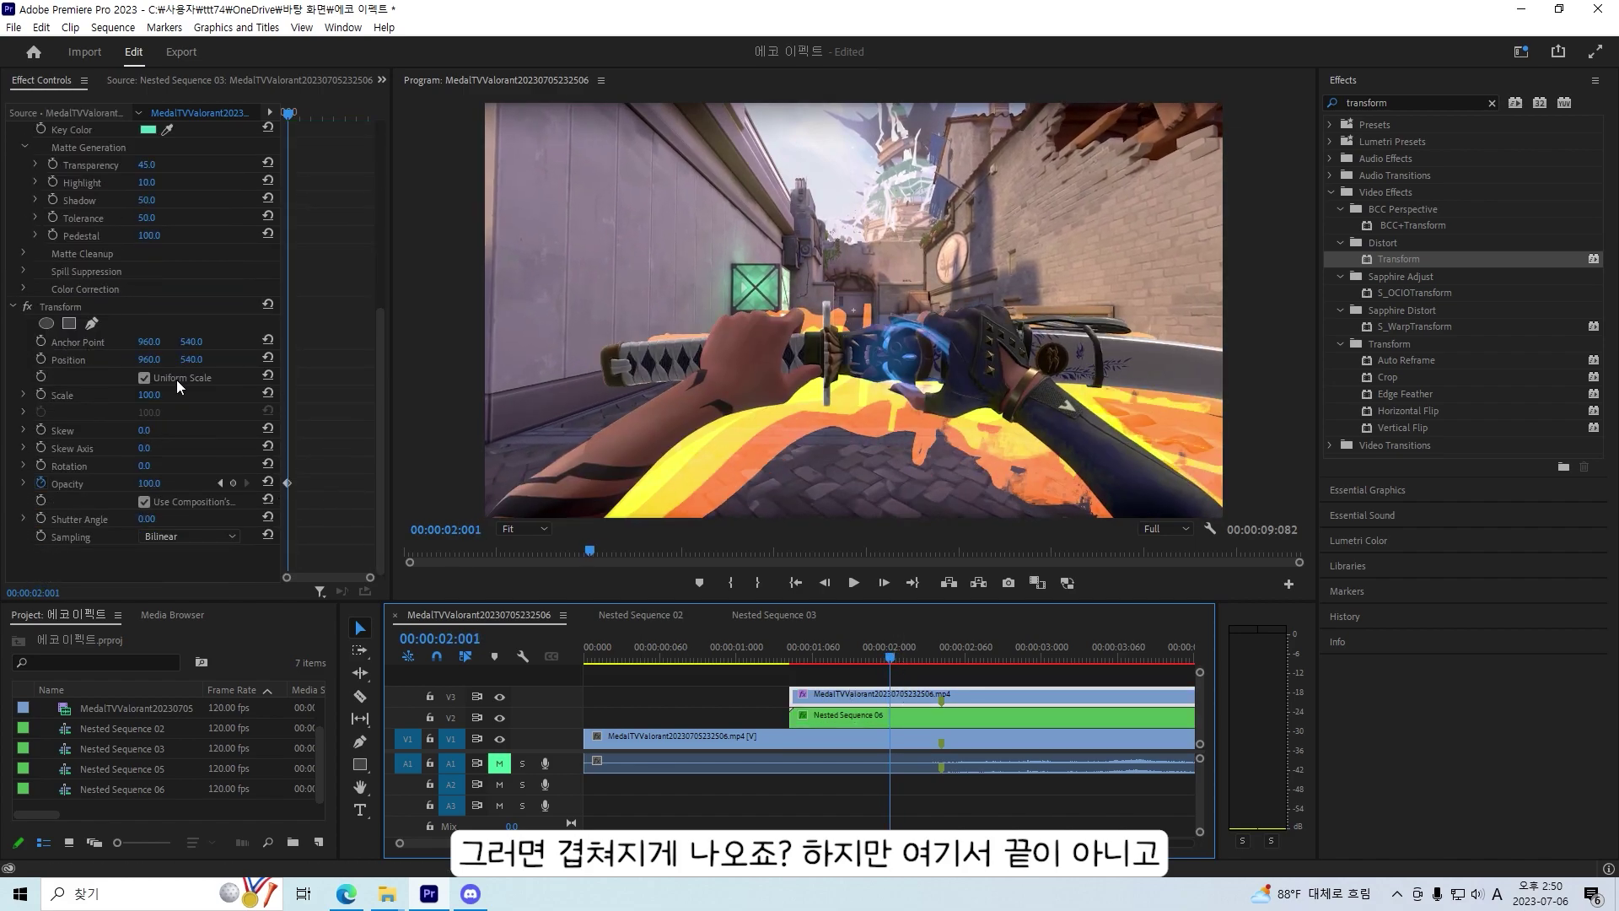
pyautogui.click(314, 507)
pyautogui.scroll(4, 319, 507)
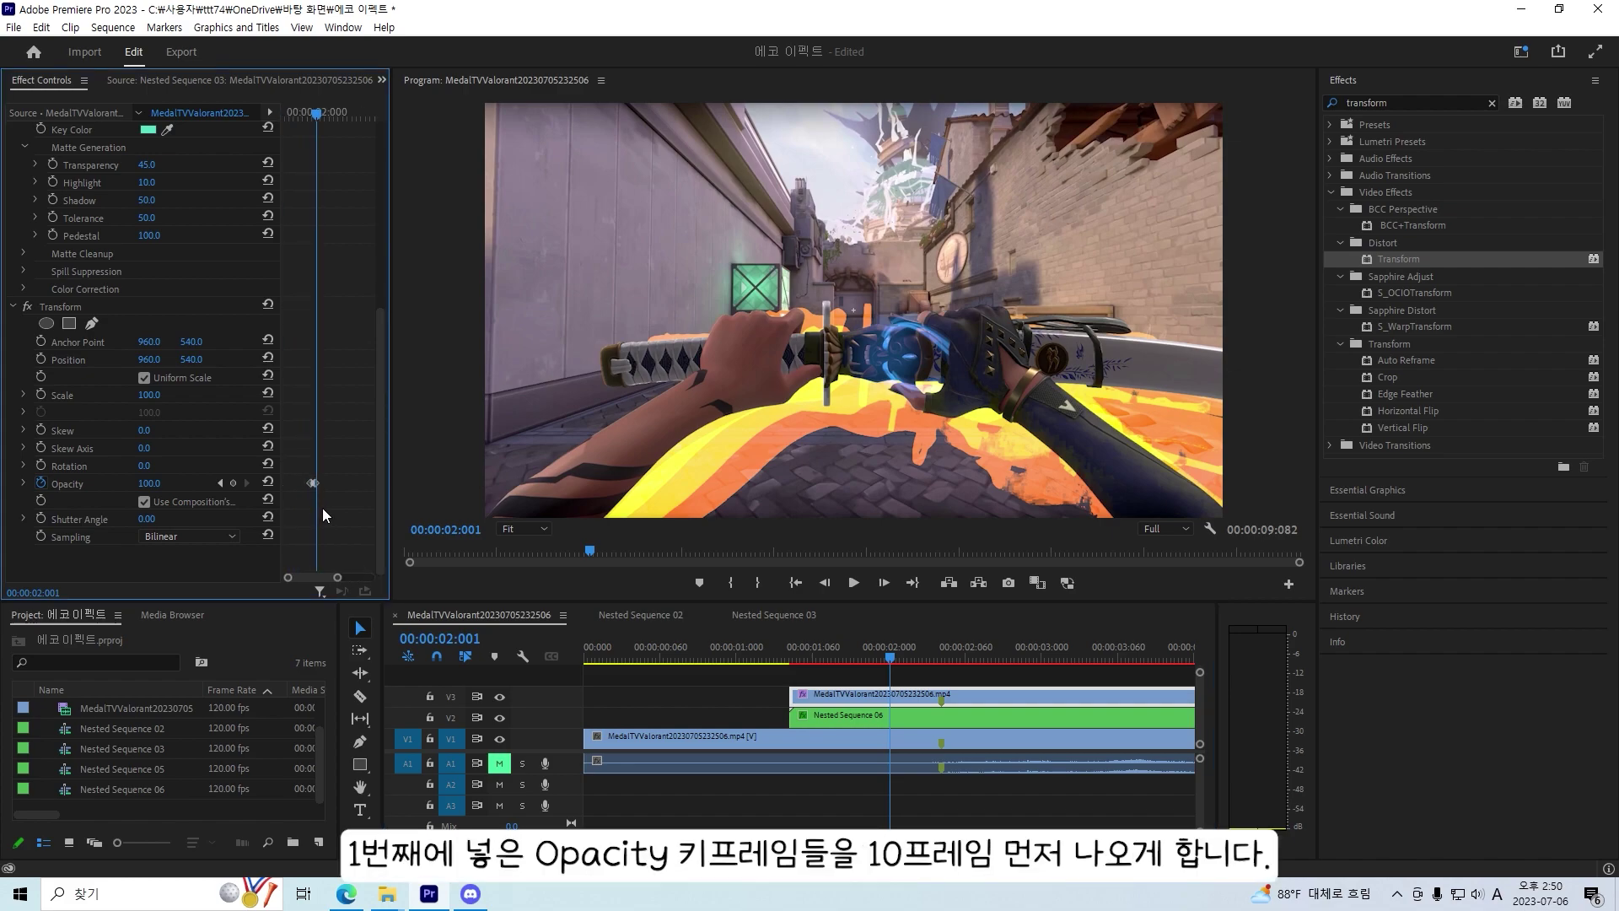
pyautogui.moveTo(343, 497); pyautogui.dragTo(281, 464)
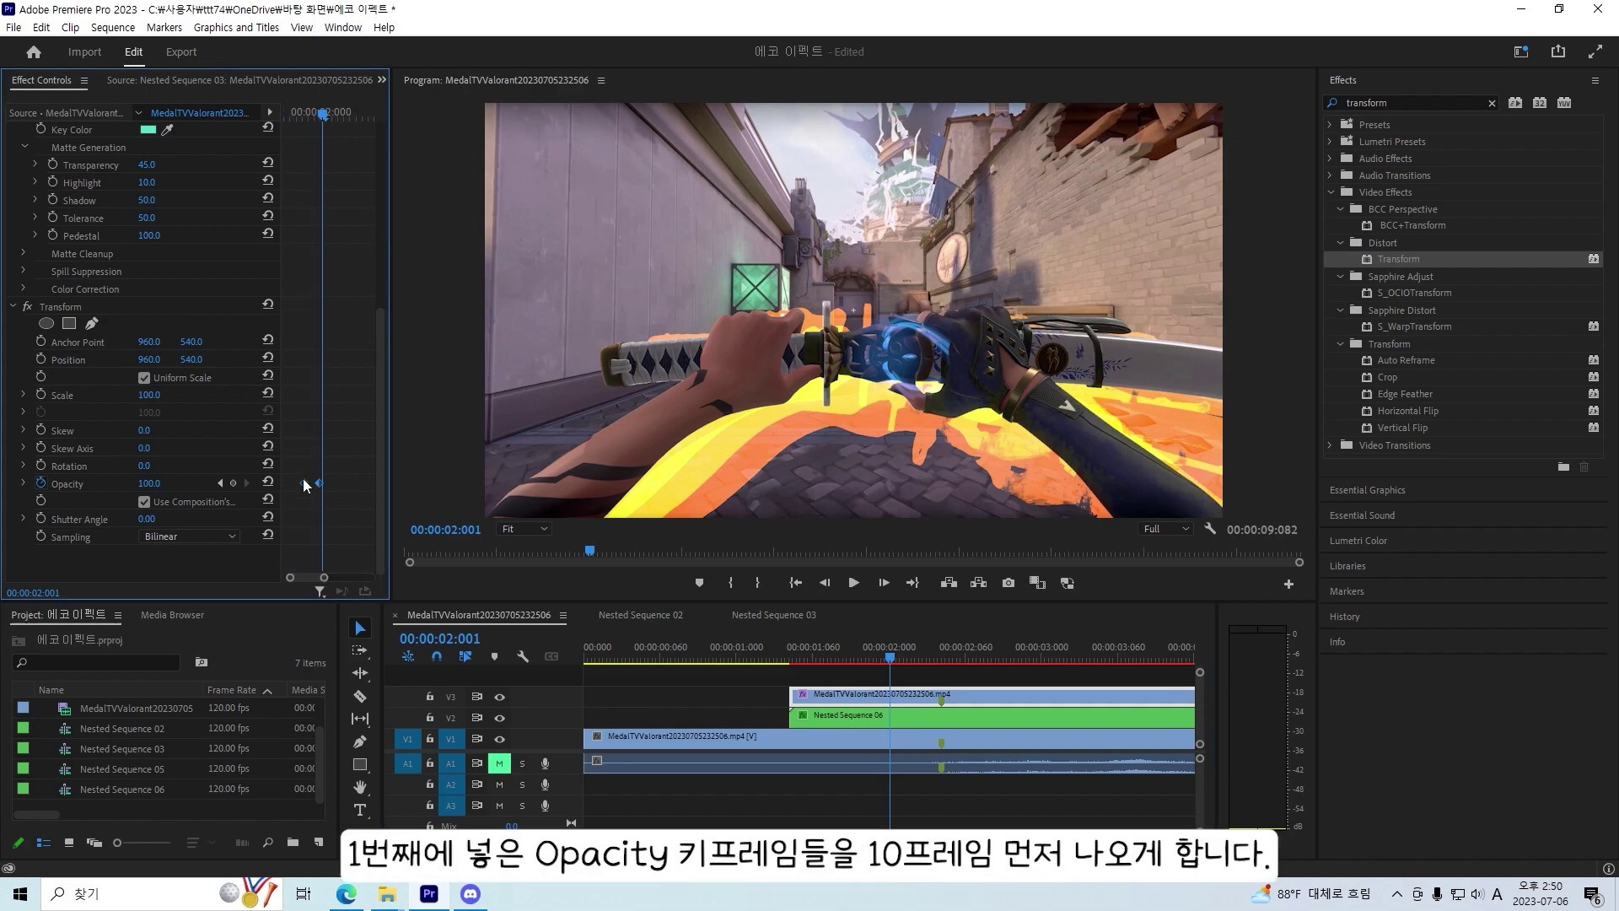
pyautogui.click(303, 115)
pyautogui.moveTo(318, 484); pyautogui.dragTo(303, 483)
pyautogui.moveTo(886, 663); pyautogui.dragTo(934, 662)
# - Find the Lumetri Color effect and apply it to the background gameplay clip on V1
pyautogui.click(1437, 98)
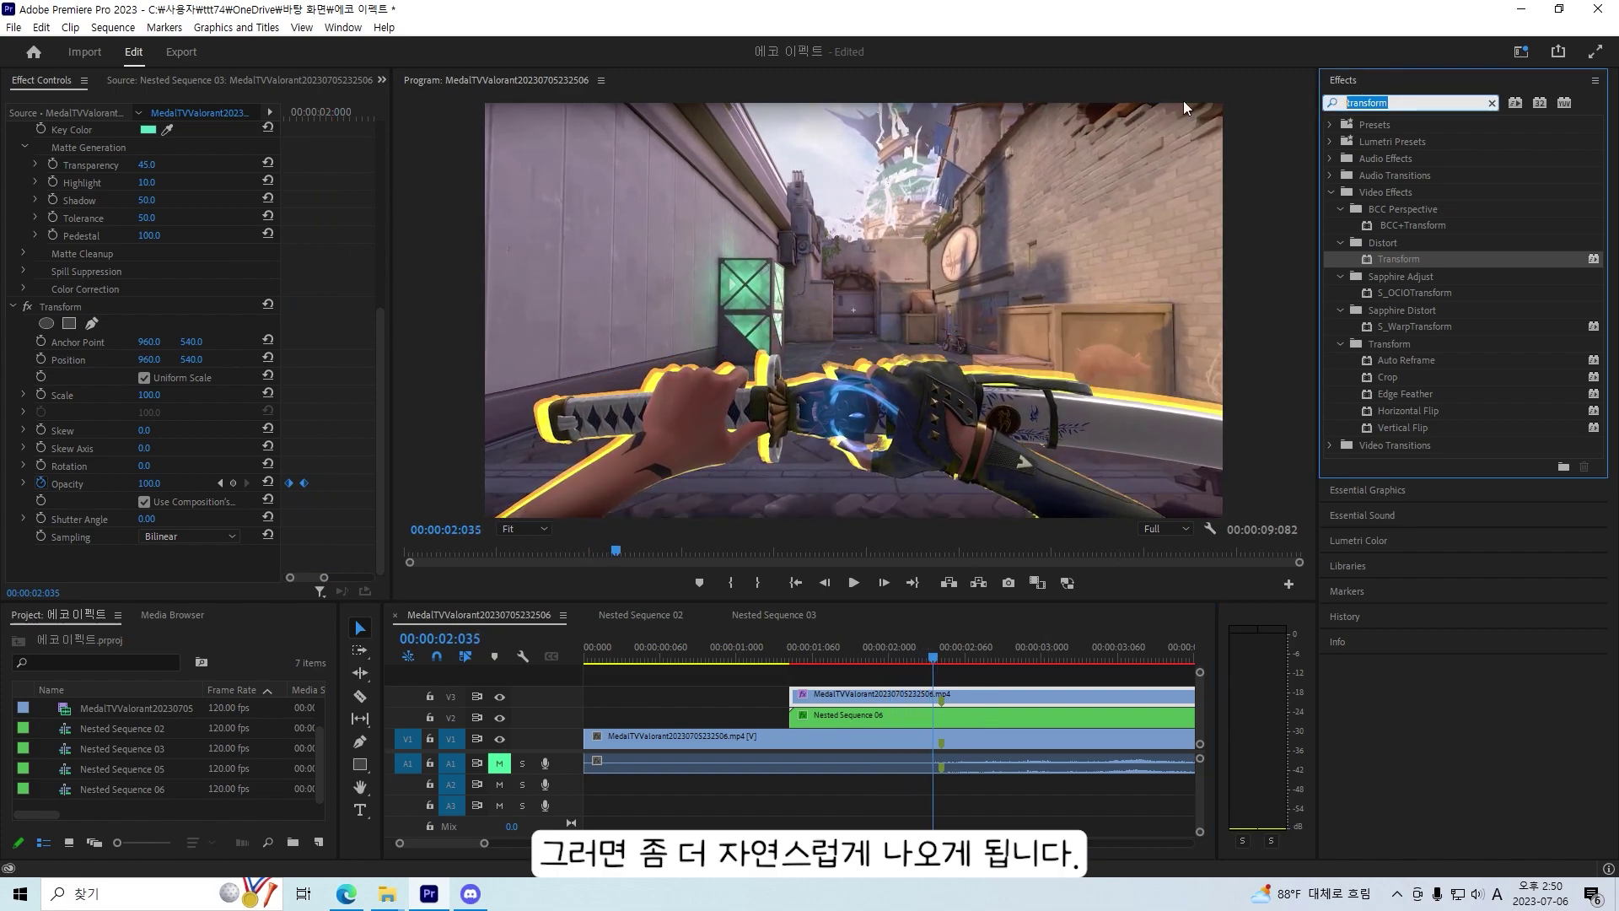
pyautogui.write('lumet')
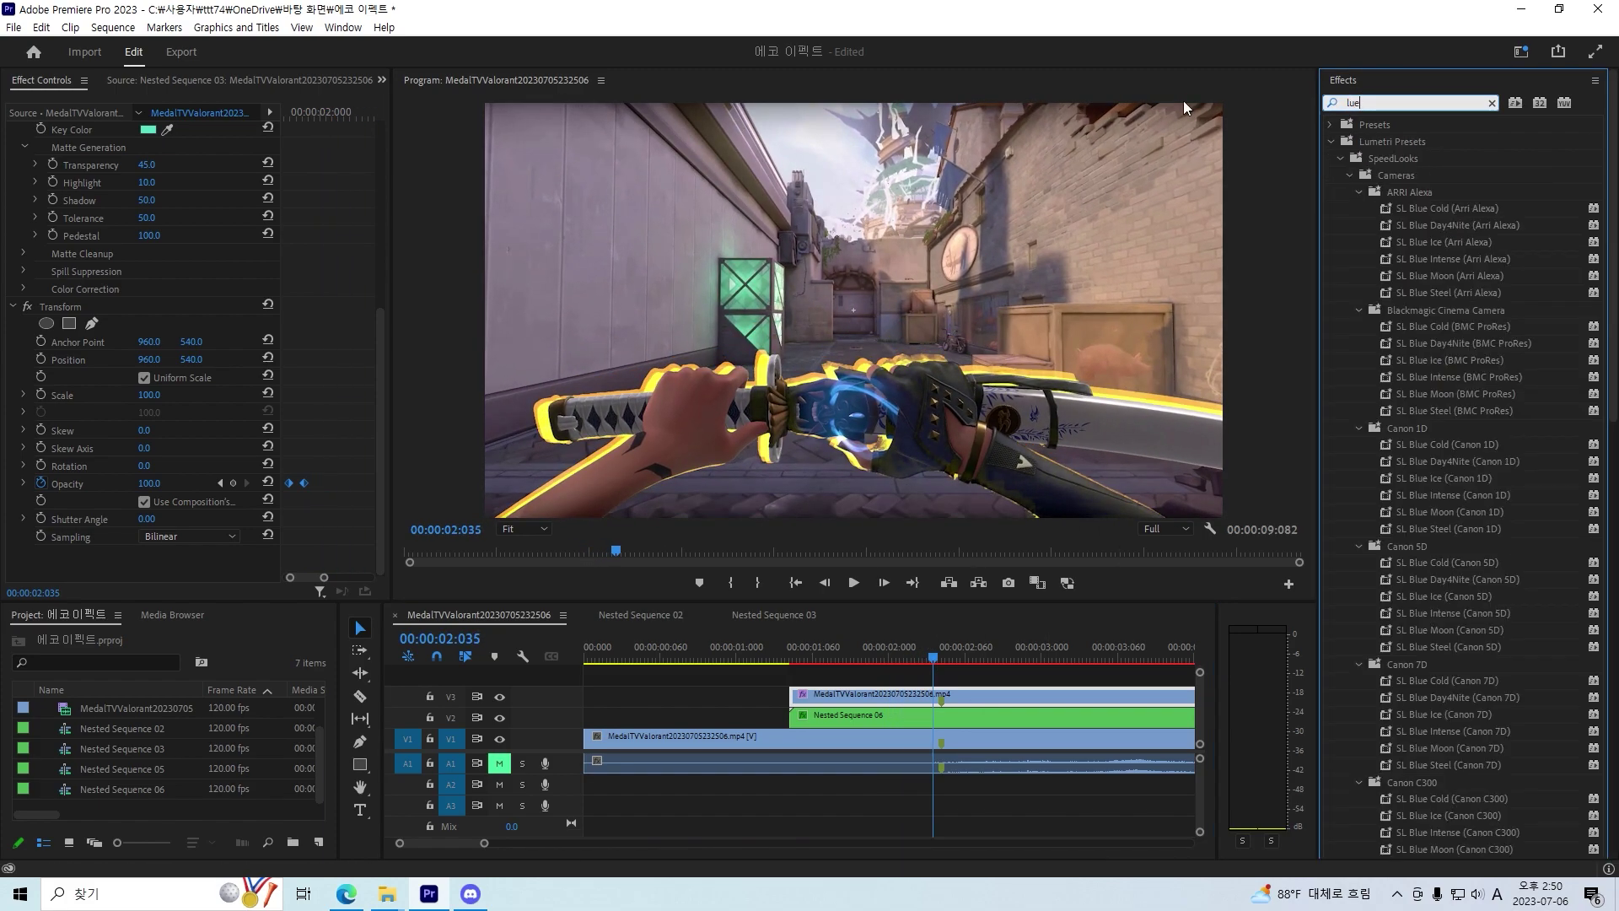
pyautogui.write('ri color')
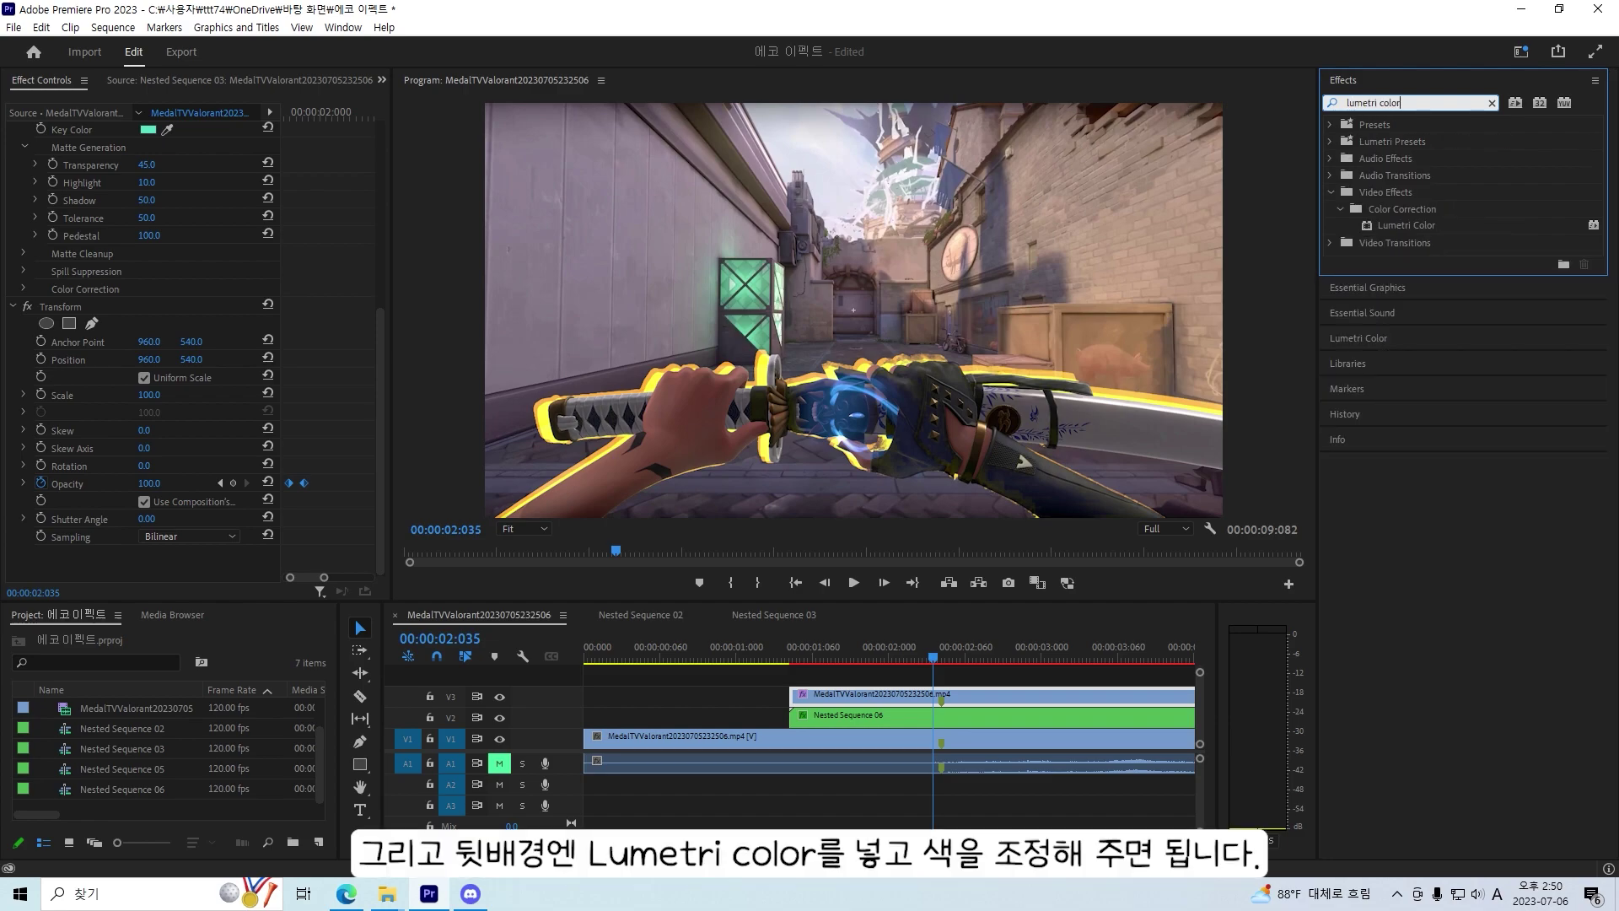
pyautogui.moveTo(1419, 222); pyautogui.dragTo(892, 751)
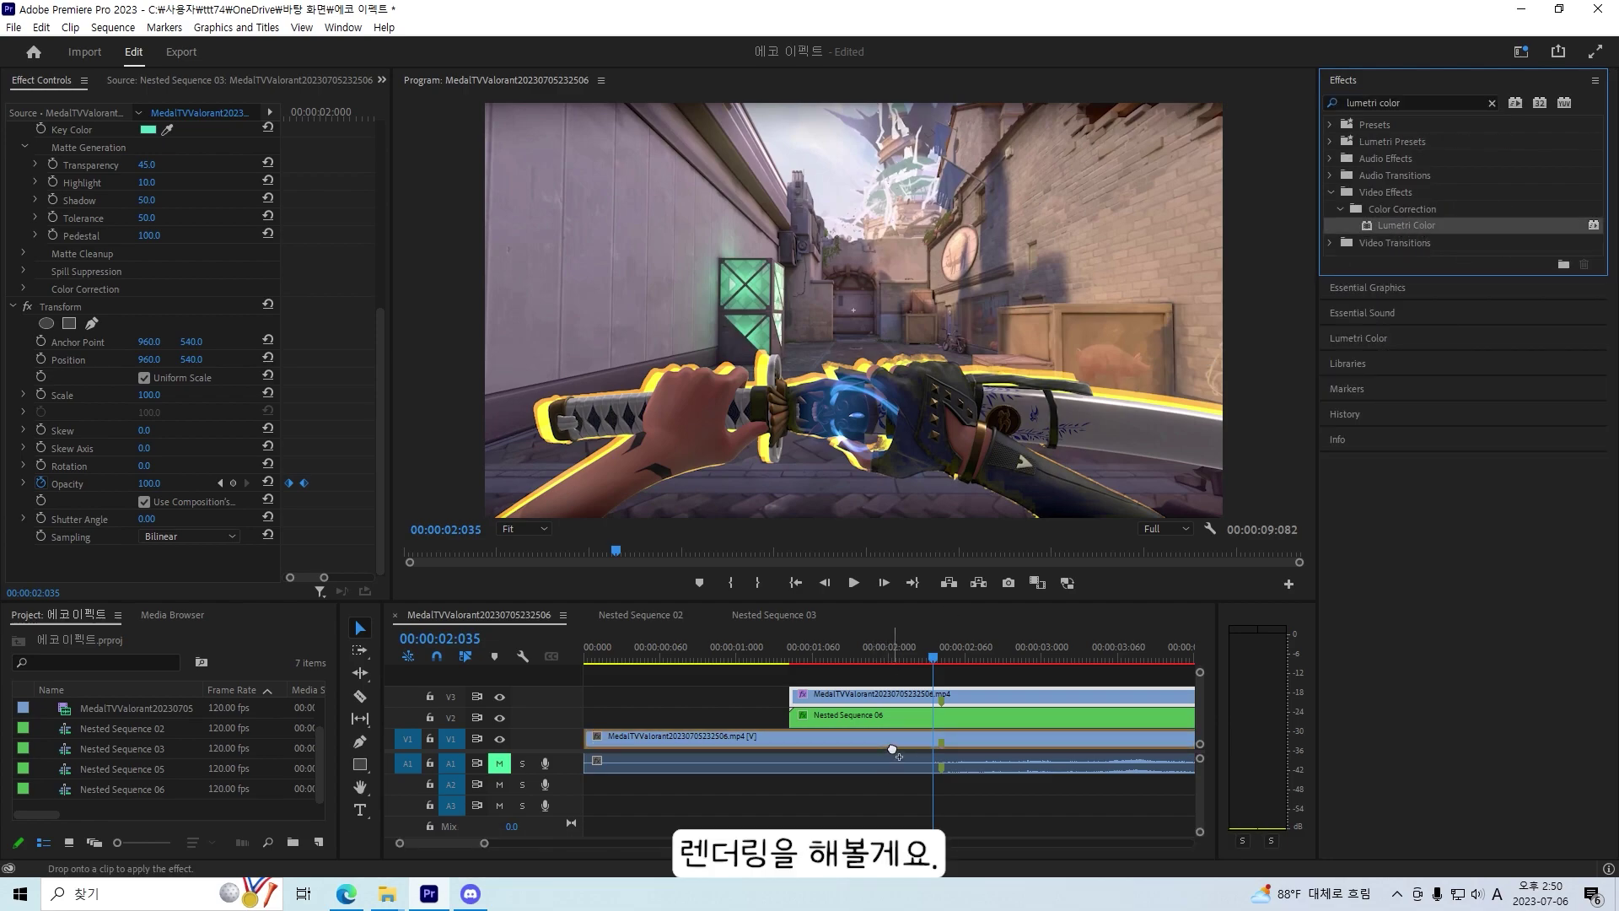